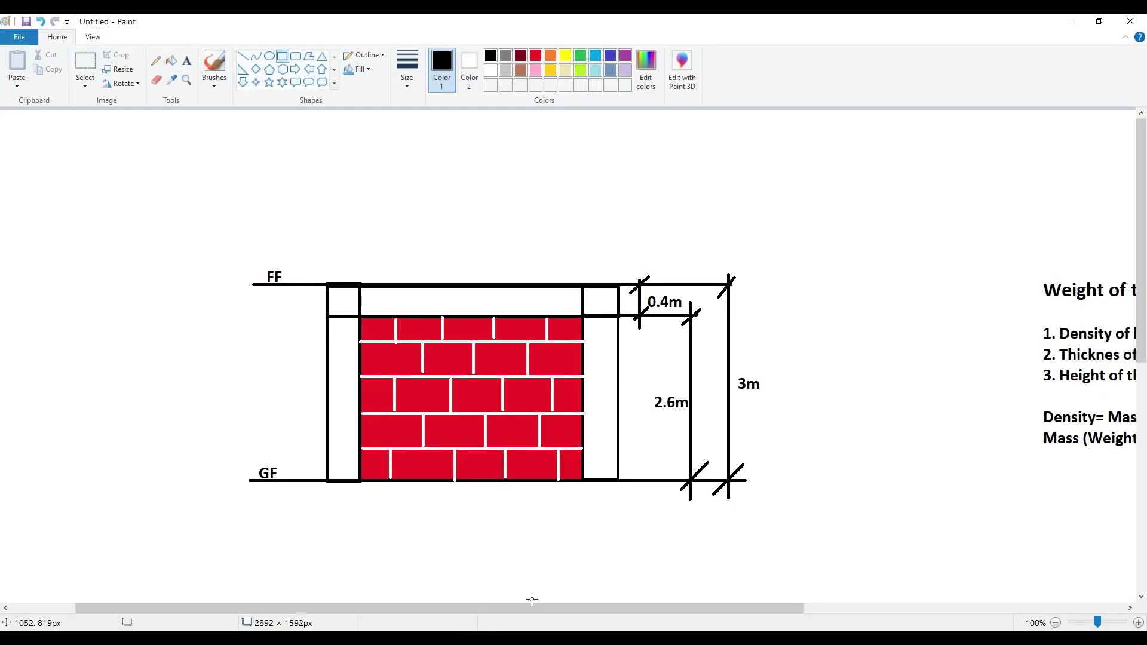
Review the wall section and brick wall weight notes in Paint, closing the distributed frame load dialog in ETABS.
{"action": "left_click_drag", "start_coordinate": [537, 608], "coordinate": [721, 609]}
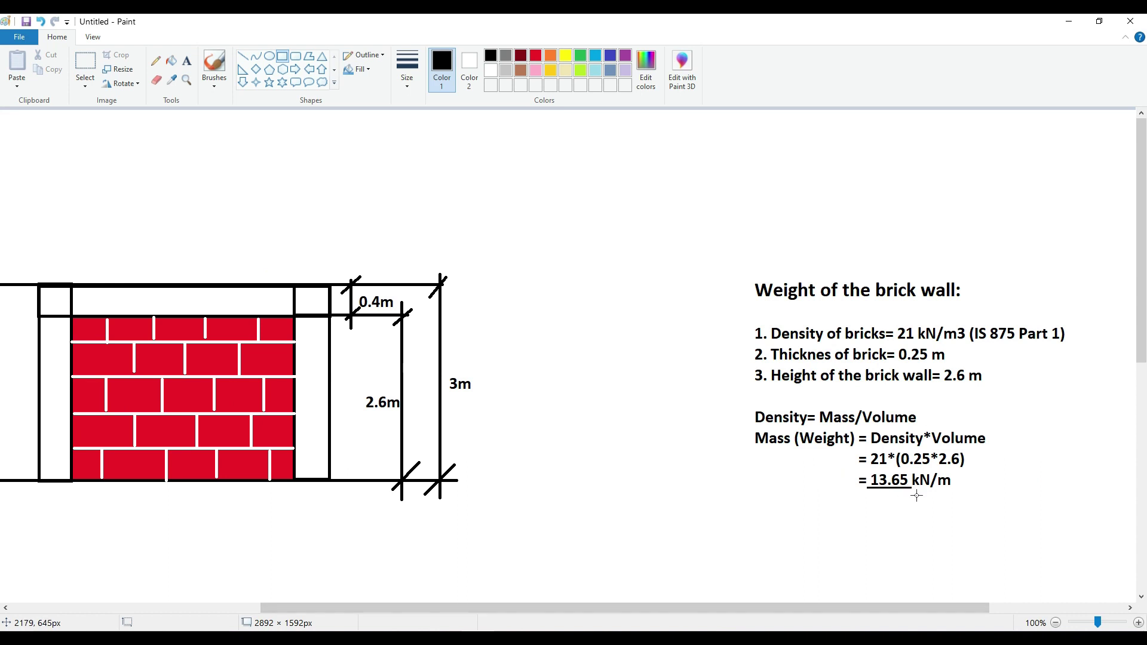
{"action": "left_click_drag", "start_coordinate": [668, 609], "coordinate": [588, 608]}
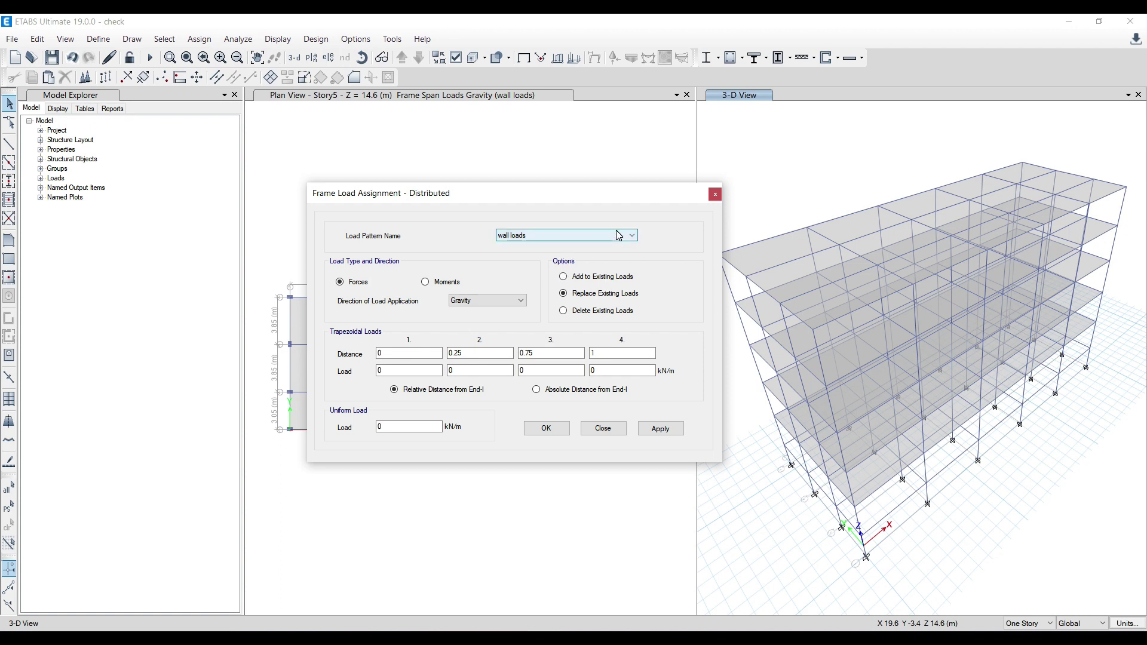
{"action": "left_click", "coordinate": [715, 195]}
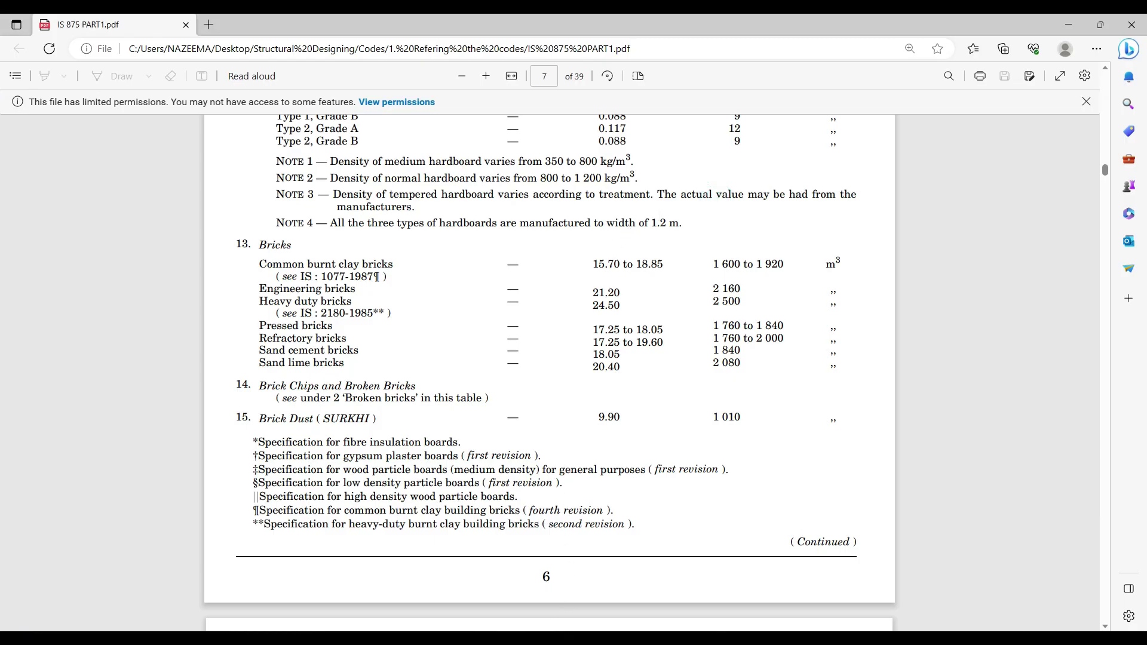
{"action": "left_click", "coordinate": [453, 585]}
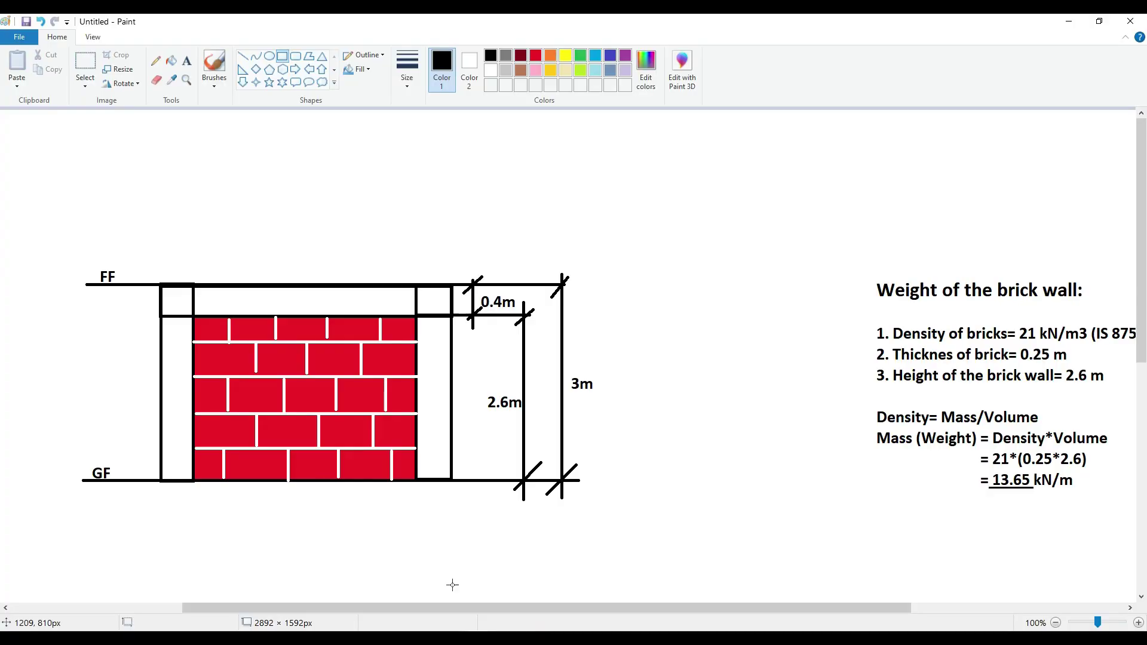
{"action": "left_click_drag", "start_coordinate": [447, 607], "coordinate": [322, 607]}
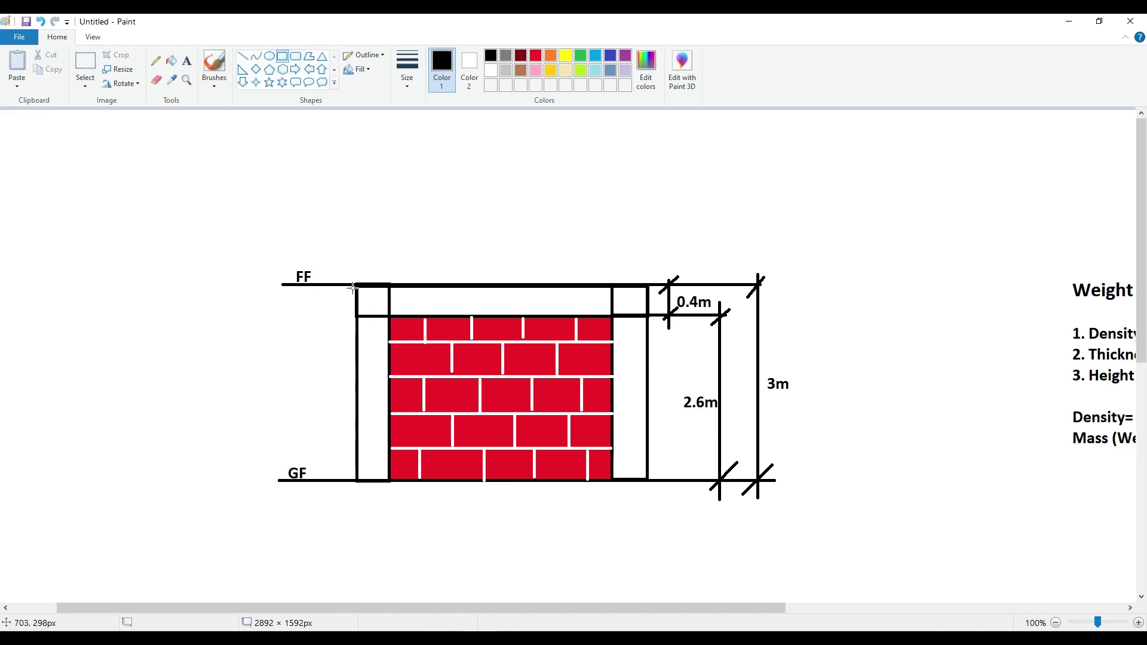
Try to draw a thin rectangle about 726 × 20 px along the beam below the FF line.
{"action": "mouse_move", "coordinate": [283, 286]}
{"action": "left_mouse_down"}
{"action": "mouse_move", "coordinate": [379, 302]}
{"action": "mouse_move", "coordinate": [717, 297]}
{"action": "left_mouse_up"}
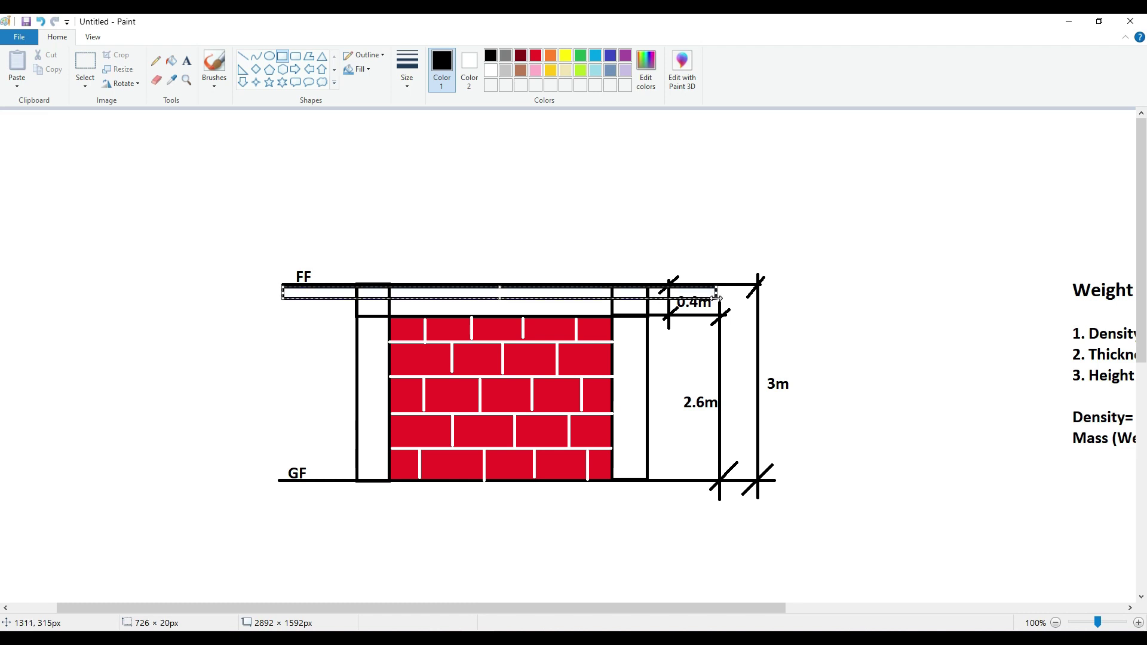
{"action": "left_click", "coordinate": [370, 277]}
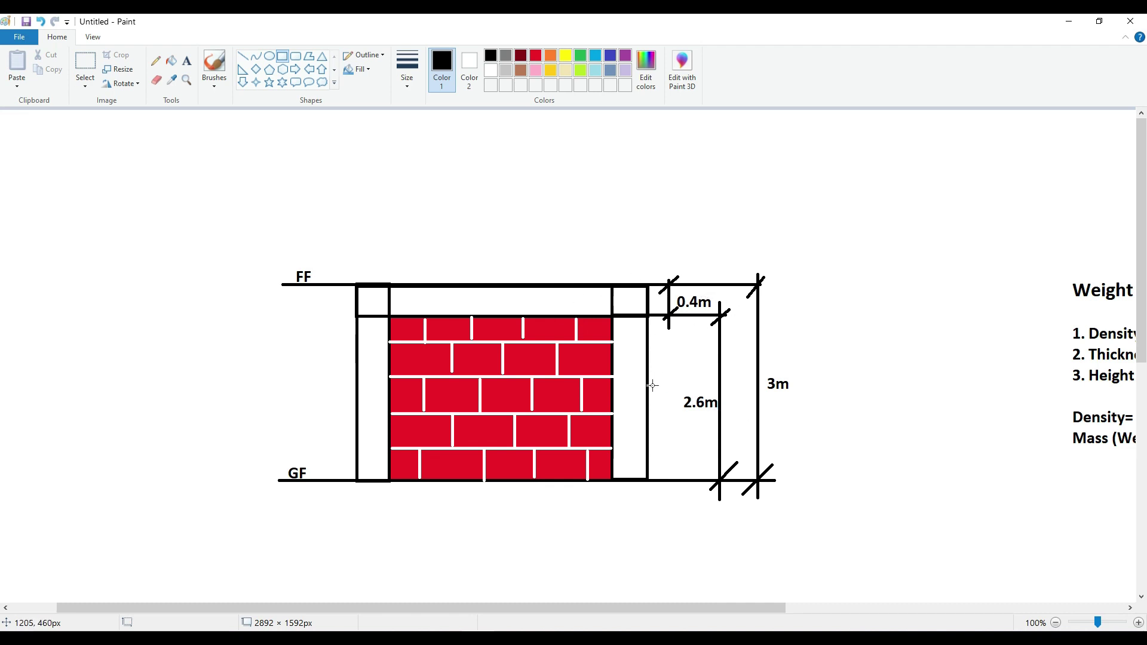
Examine the brick unit weights in Table 1 of the IS 875 PART1 PDF against the density note in Paint.
{"action": "left_click_drag", "start_coordinate": [569, 608], "coordinate": [907, 602]}
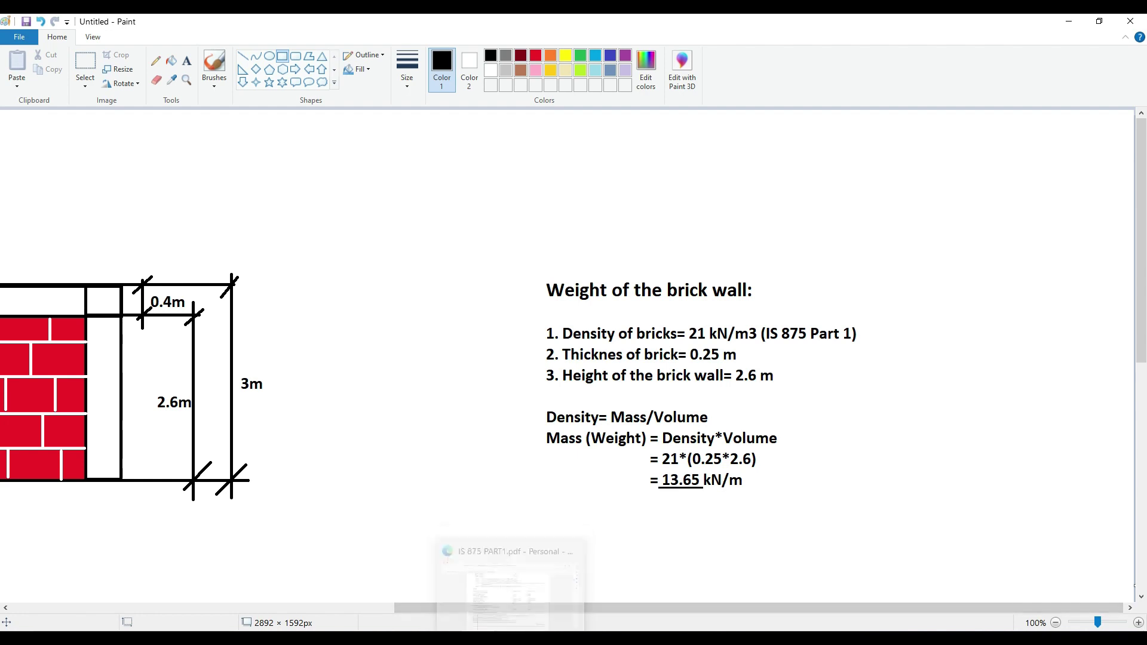
{"action": "left_click", "coordinate": [526, 588]}
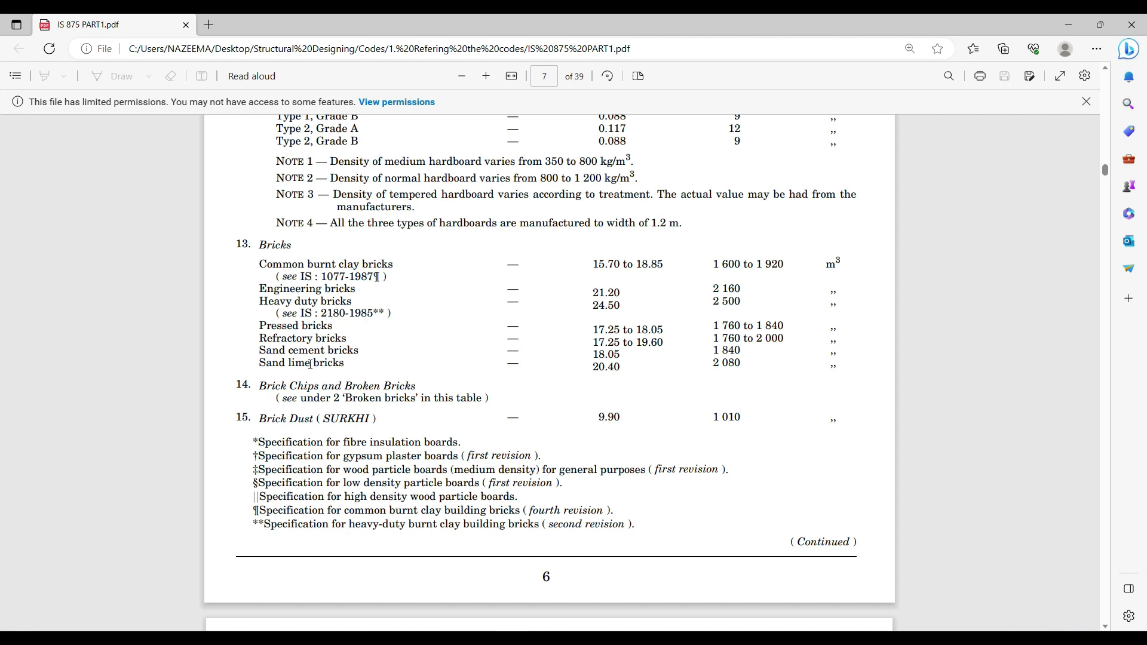
{"action": "scroll", "coordinate": [330, 389], "scroll_direction": "down", "scroll_amount": 10}
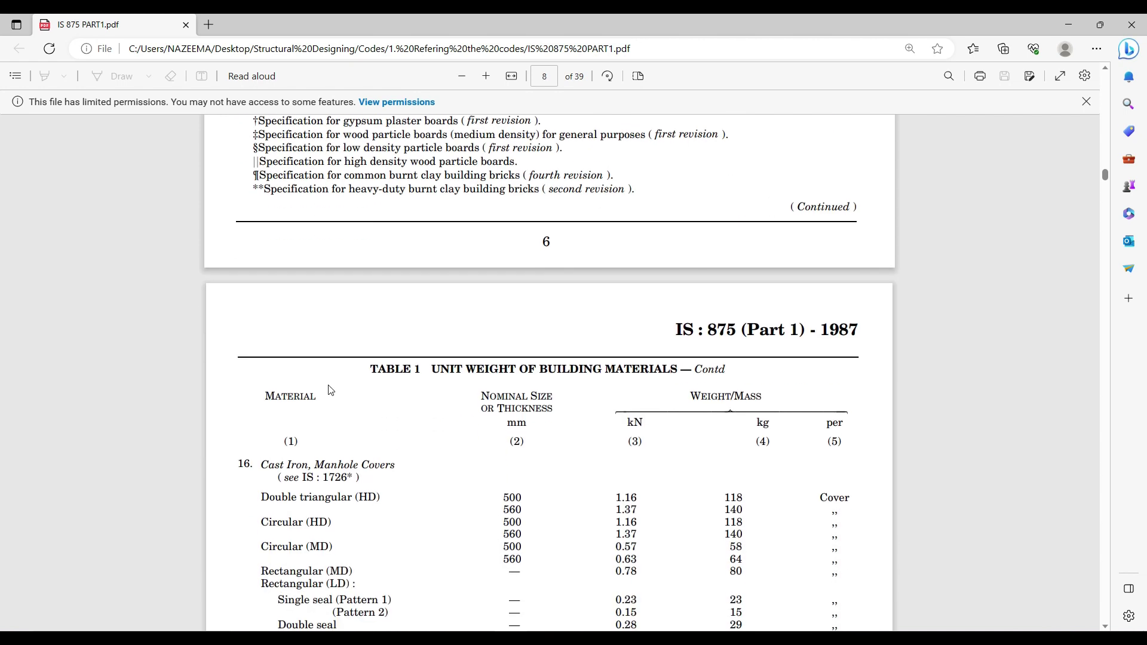
{"action": "scroll", "coordinate": [331, 390], "scroll_direction": "down", "scroll_amount": 20}
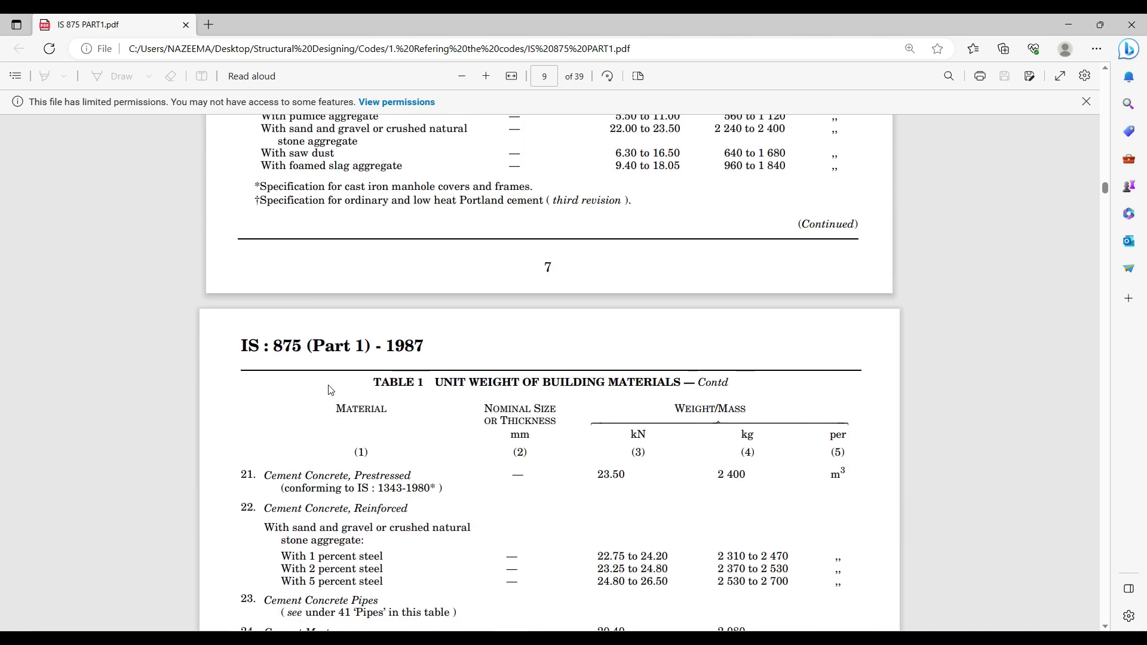
{"action": "scroll", "coordinate": [330, 390], "scroll_direction": "down", "scroll_amount": 15}
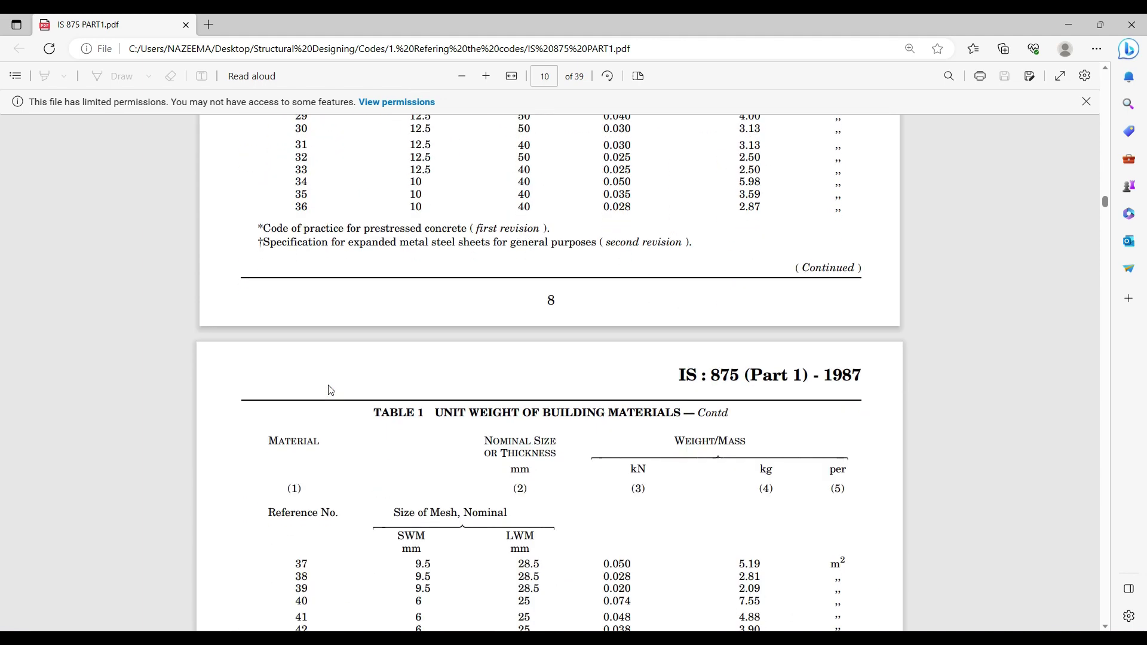
{"action": "scroll", "coordinate": [332, 391], "scroll_direction": "up", "scroll_amount": 9}
{"action": "scroll", "coordinate": [330, 389], "scroll_direction": "up", "scroll_amount": 20}
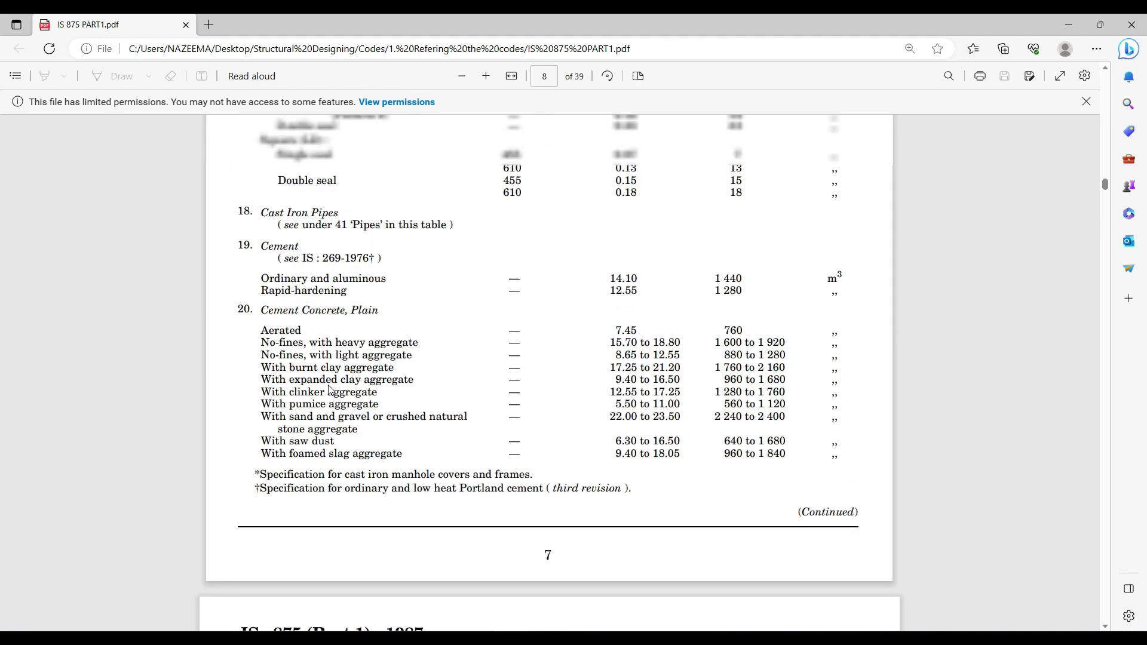
{"action": "scroll", "coordinate": [331, 391], "scroll_direction": "up", "scroll_amount": 6}
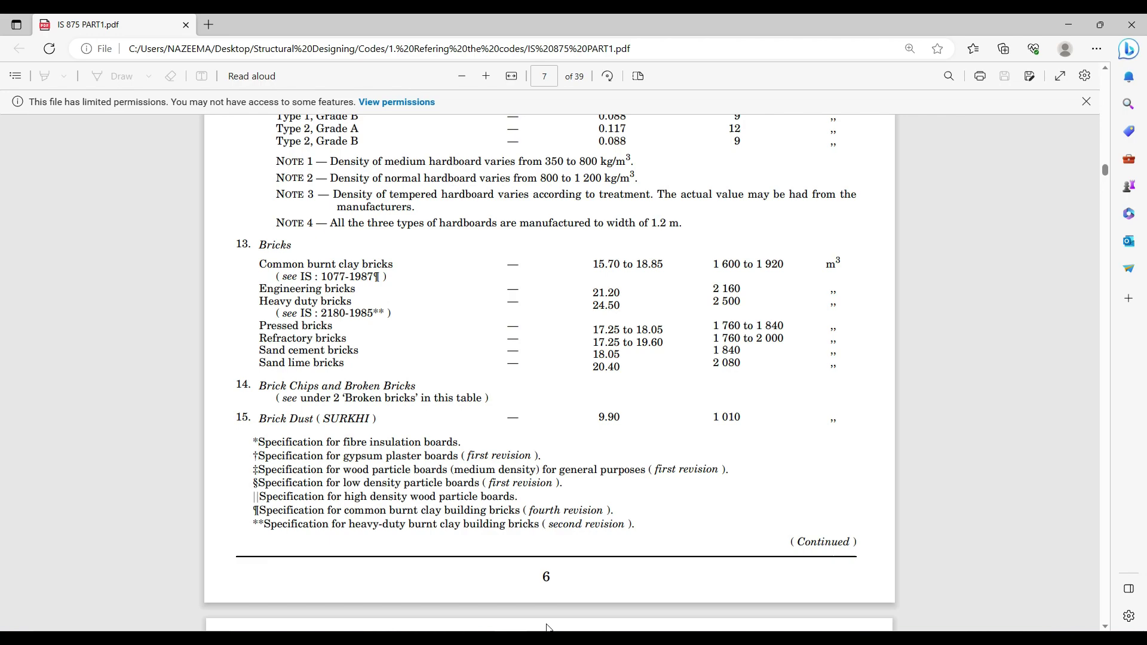
{"action": "key", "text": "alt+Tab"}
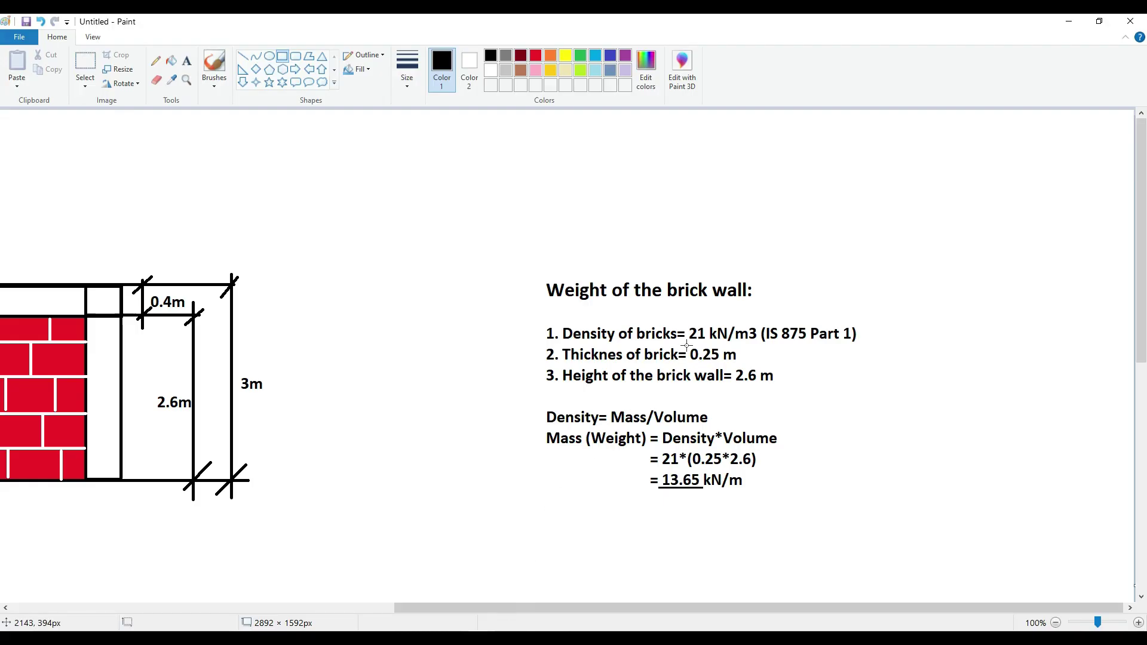
{"action": "left_click", "coordinate": [1076, 29]}
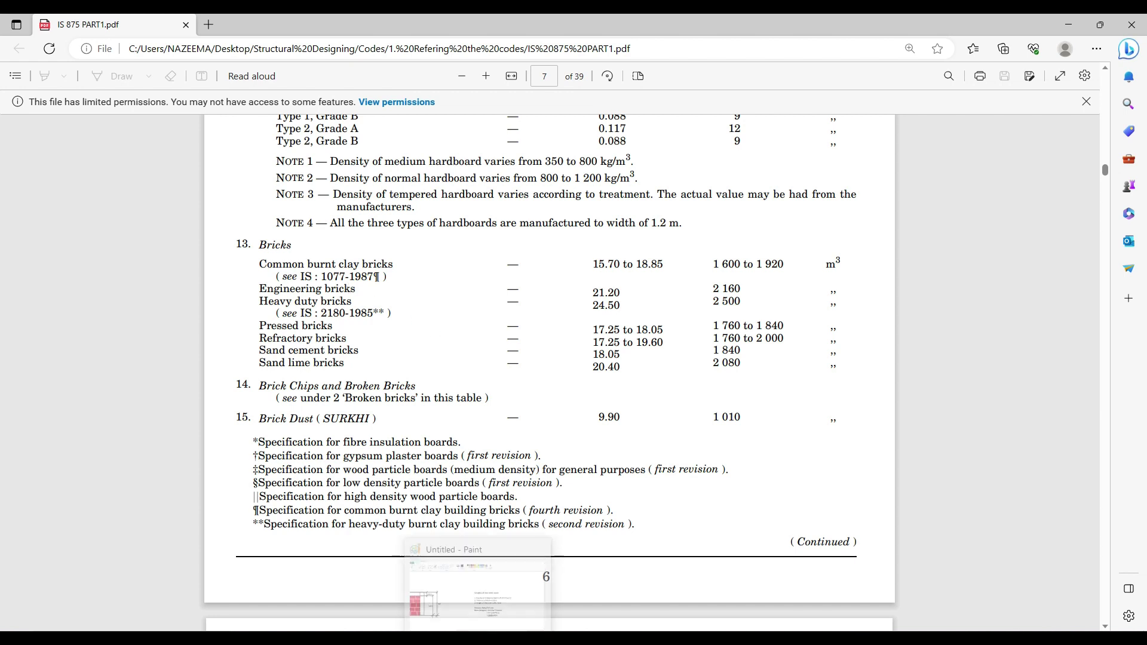
{"action": "left_click", "coordinate": [478, 589]}
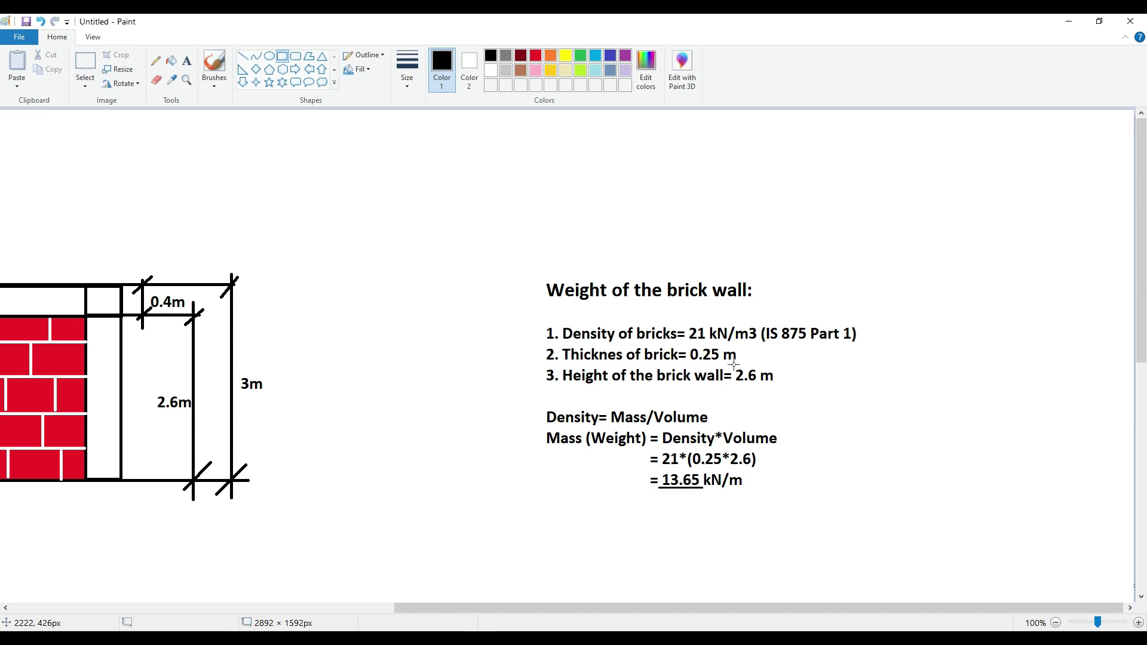
Add a two-line text note above the weight calculation reading "Main wall and partition wall" and "10 inch.... 5 inch".
{"action": "left_click", "coordinate": [187, 61]}
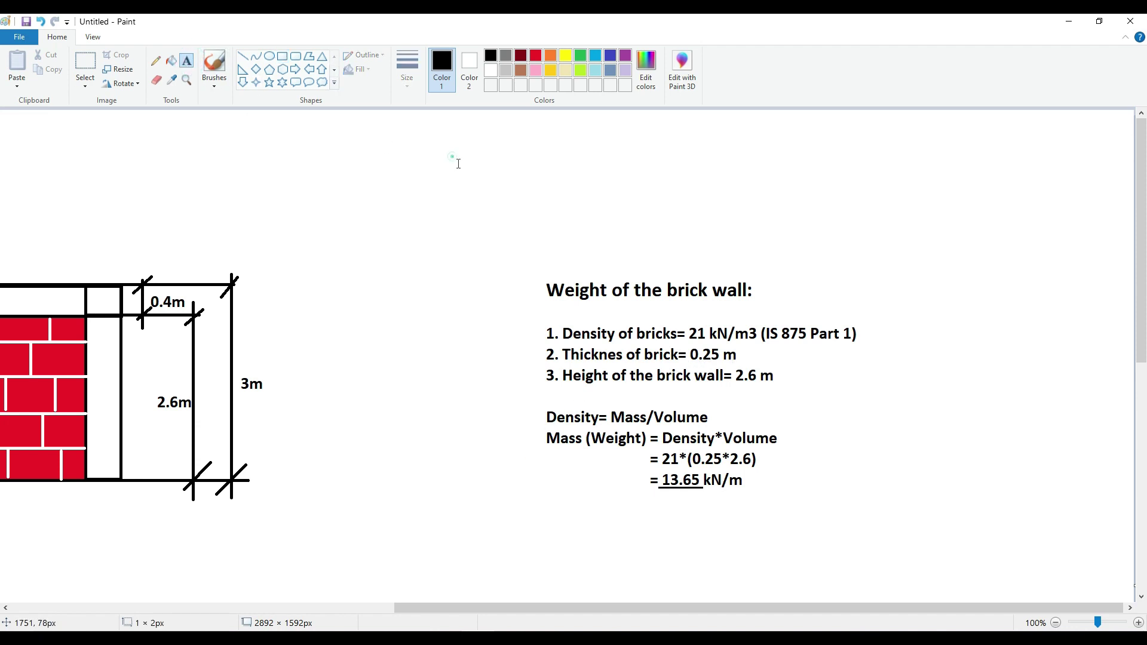
{"action": "left_click", "coordinate": [453, 157]}
{"action": "type", "text": "Main wal"}
{"action": "key", "text": "BackSpace"}
{"action": "type", "text": "all and pa"}
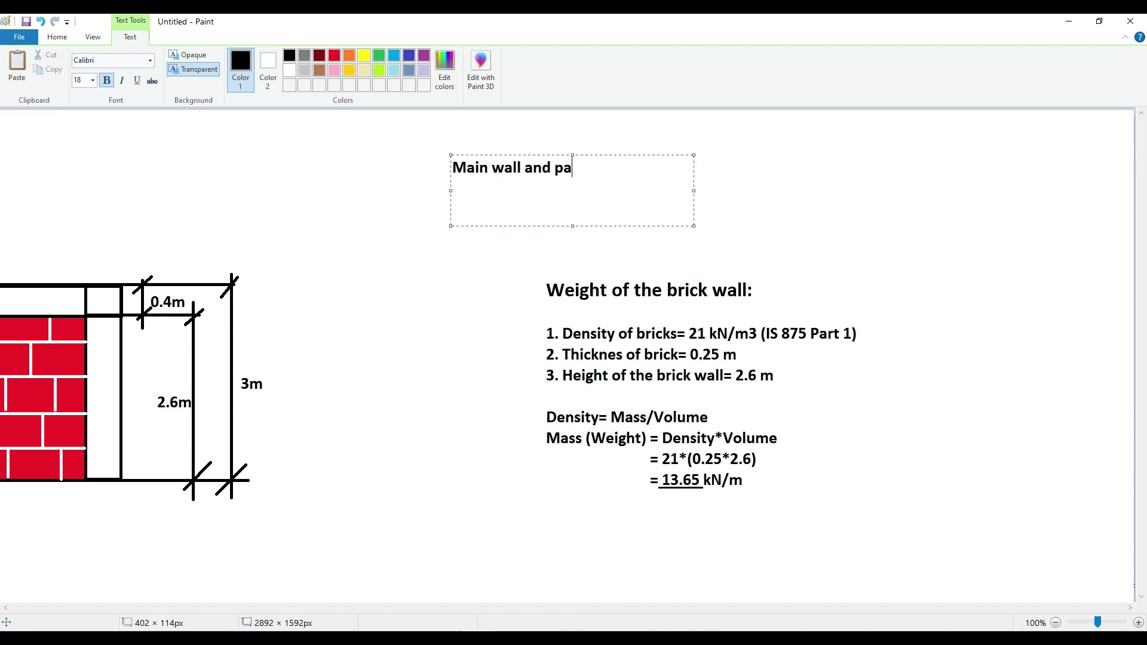
{"action": "type", "text": "rtition wall"}
{"action": "key", "text": "Return"}
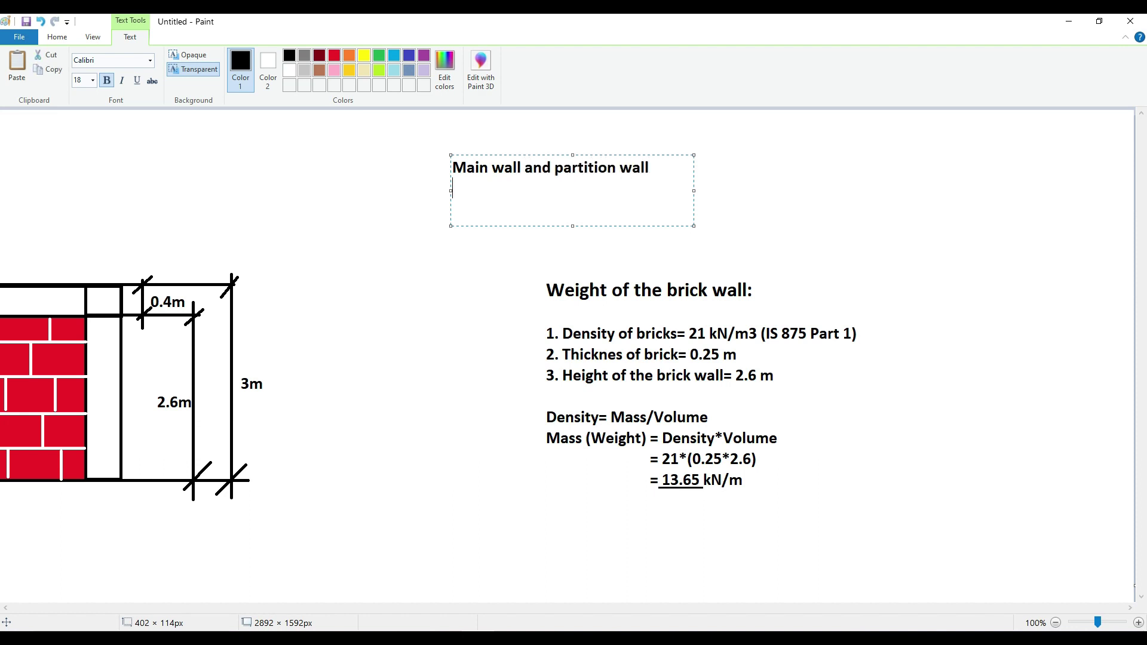
{"action": "type", "text": "10 inch.... "}
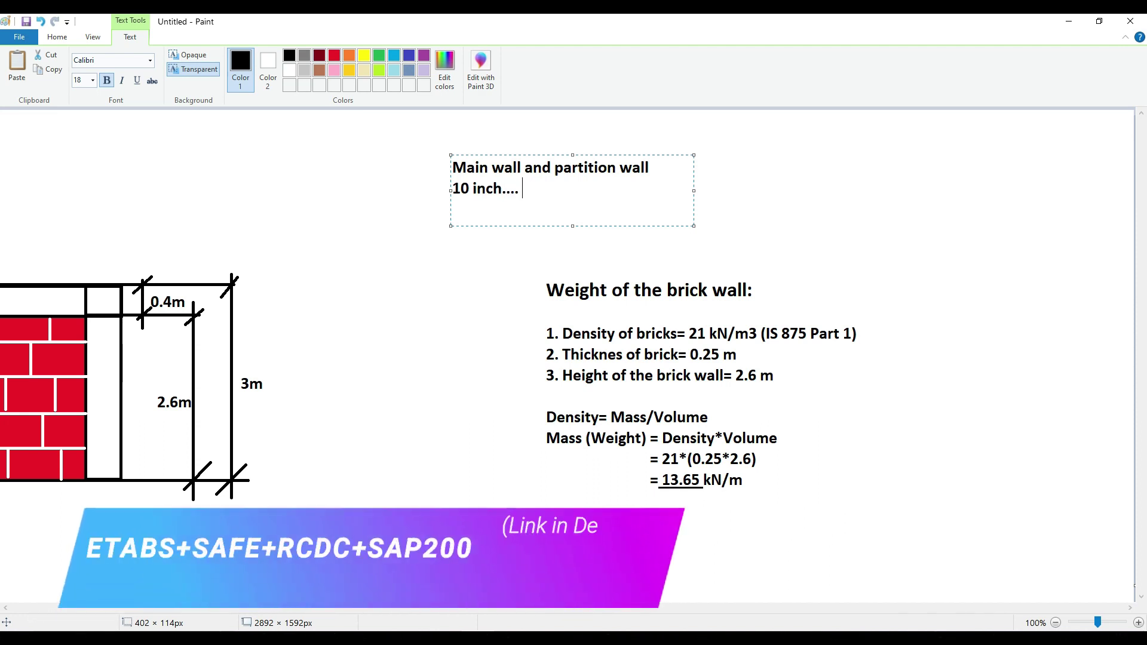
{"action": "type", "text": "5 inch"}
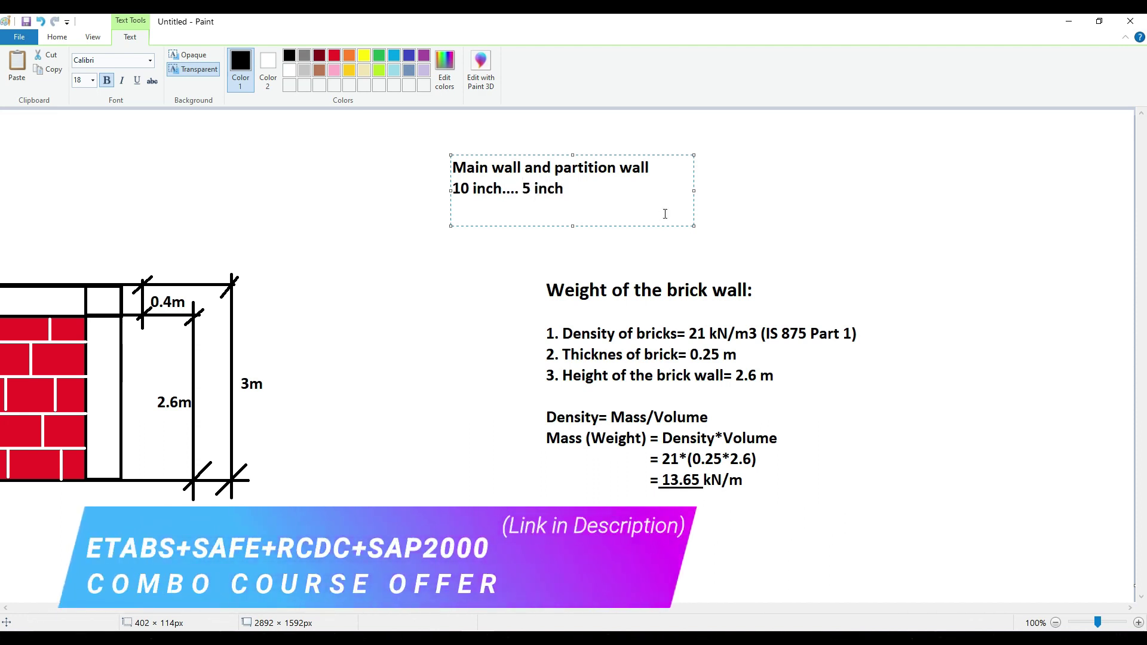
{"action": "left_click", "coordinate": [423, 305]}
Switch to Chrome to look over the CIVILFIELD CONSULTANTS Instagram posts, and return to Paint.
{"action": "left_click", "coordinate": [413, 640]}
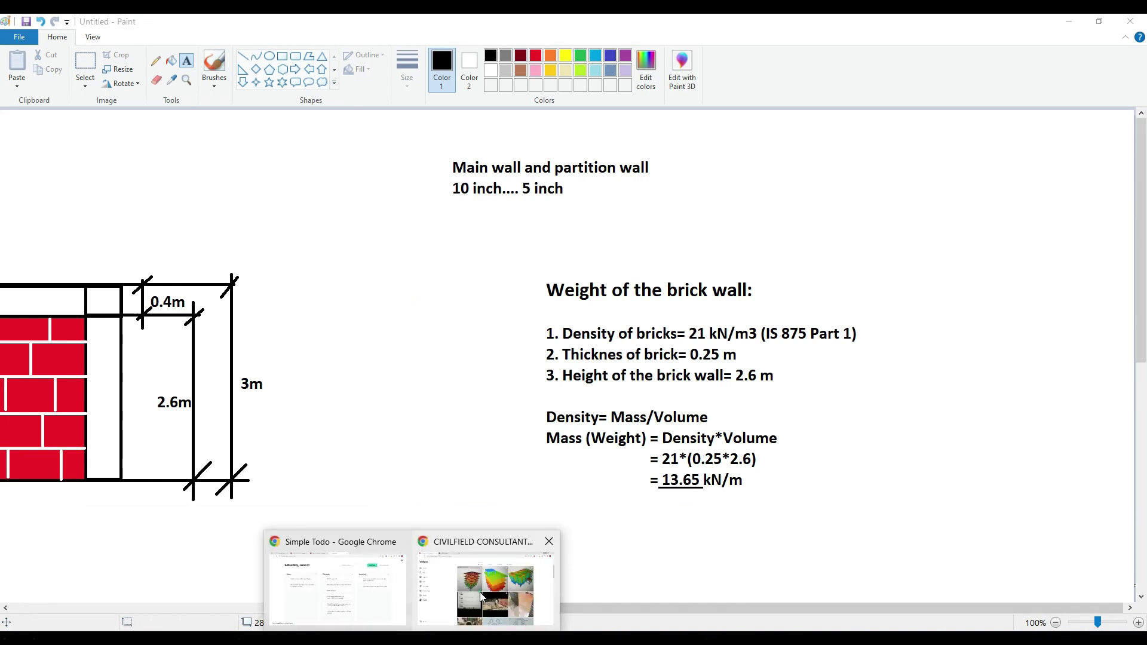
{"action": "left_click", "coordinate": [482, 595]}
{"action": "scroll", "coordinate": [860, 418], "scroll_direction": "up", "scroll_amount": 1}
{"action": "scroll", "coordinate": [849, 453], "scroll_direction": "down", "scroll_amount": 1}
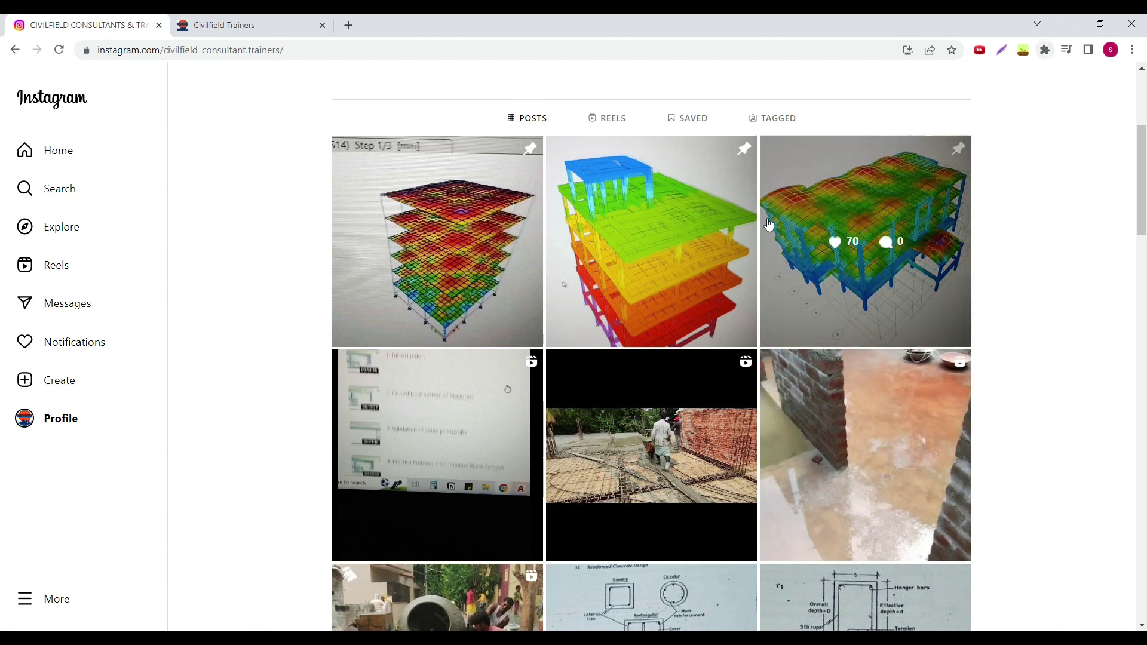
{"action": "key", "text": "alt+Tab"}
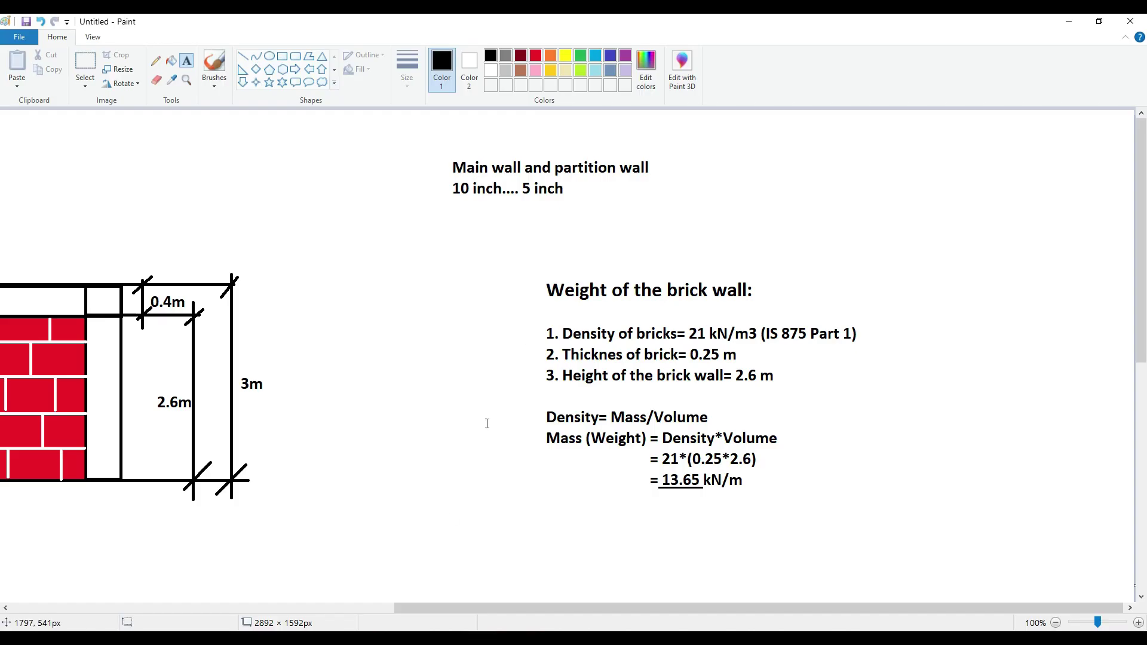
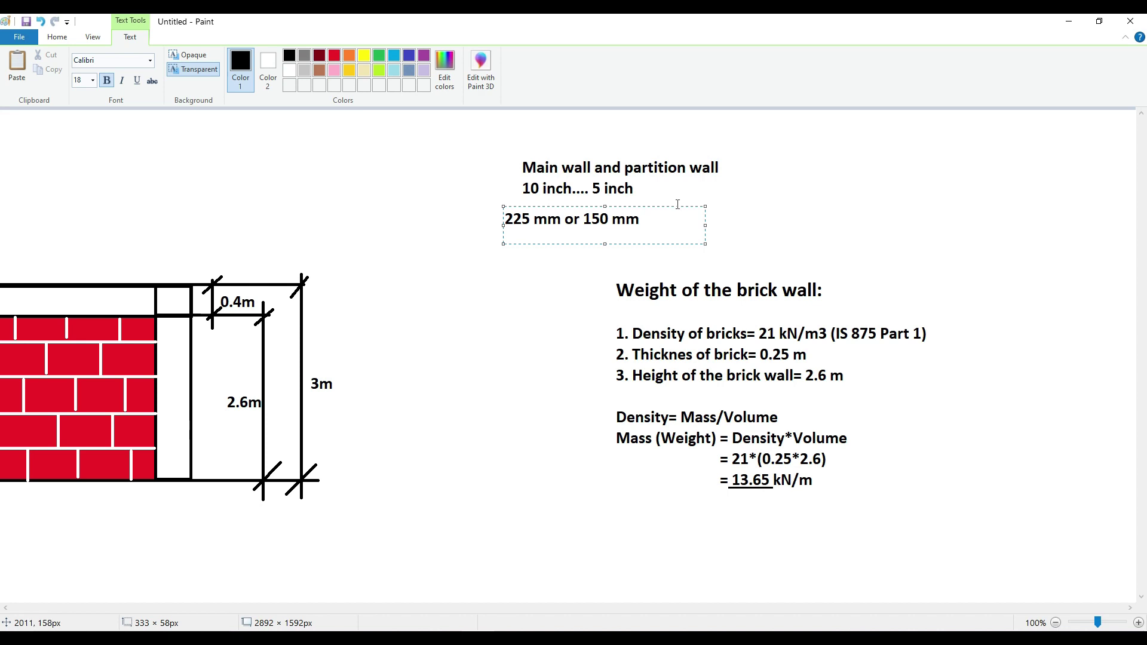
Align the "225 mm or 150 mm" note directly beneath the "10 inch.... 5 inch" line and commit it.
{"action": "left_click_drag", "start_coordinate": [681, 204], "coordinate": [696, 192]}
{"action": "left_click", "coordinate": [808, 191]}
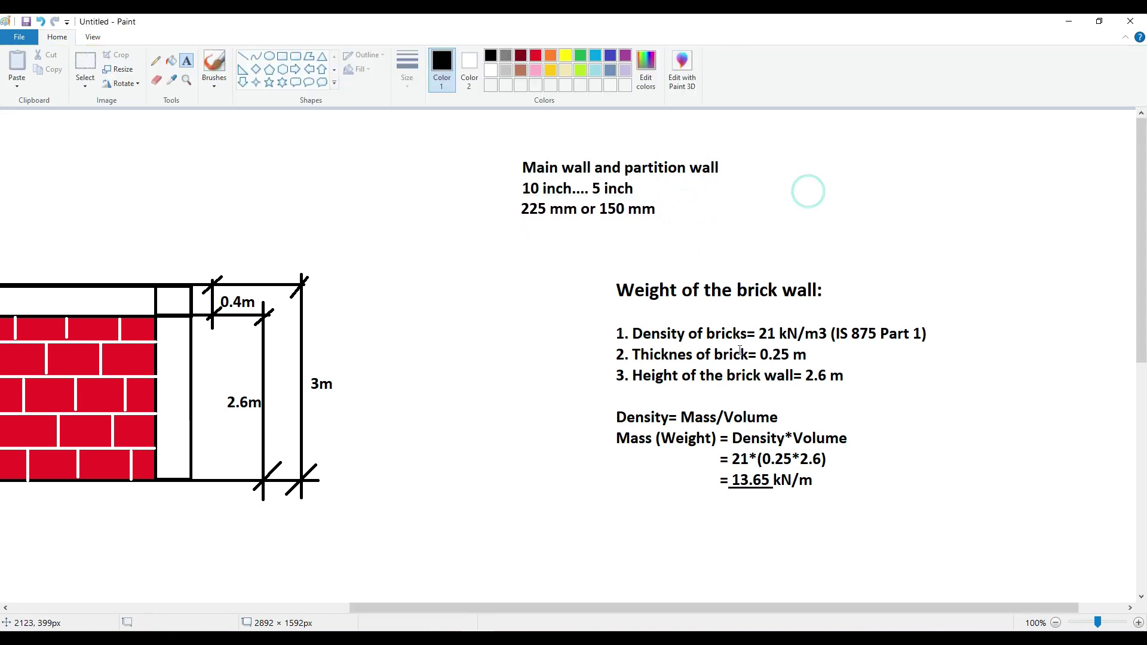
Open Calculator beside the brick wall weight notes and start a multiplication with the density value 21.
{"action": "left_click_drag", "start_coordinate": [430, 608], "coordinate": [284, 608]}
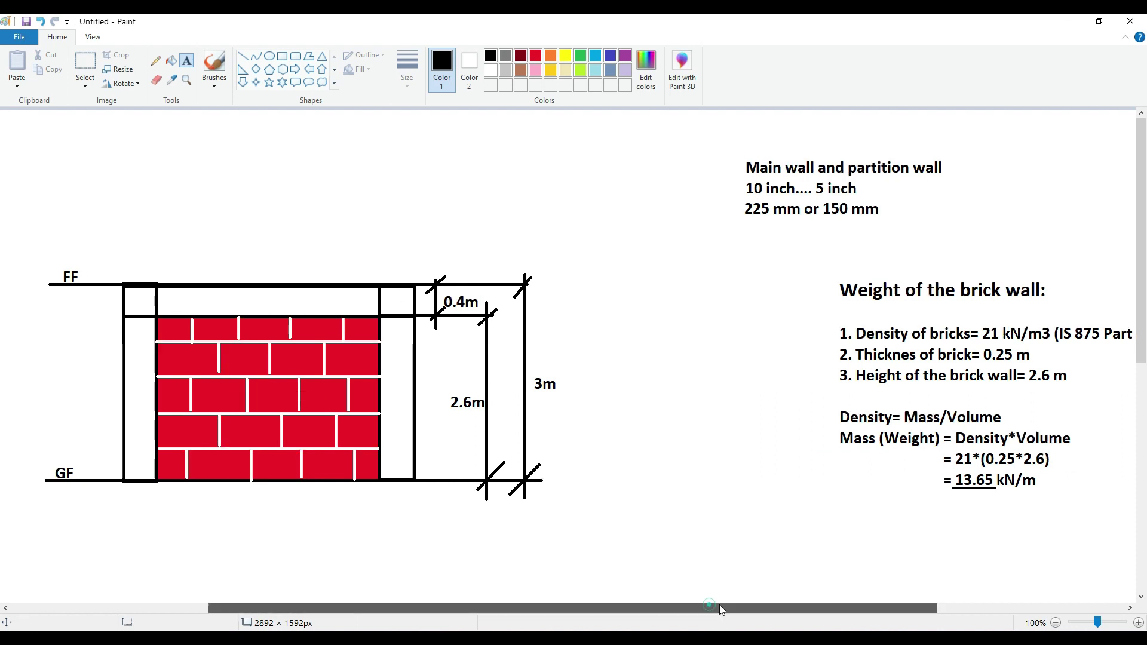
{"action": "left_click_drag", "start_coordinate": [720, 607], "coordinate": [911, 607]}
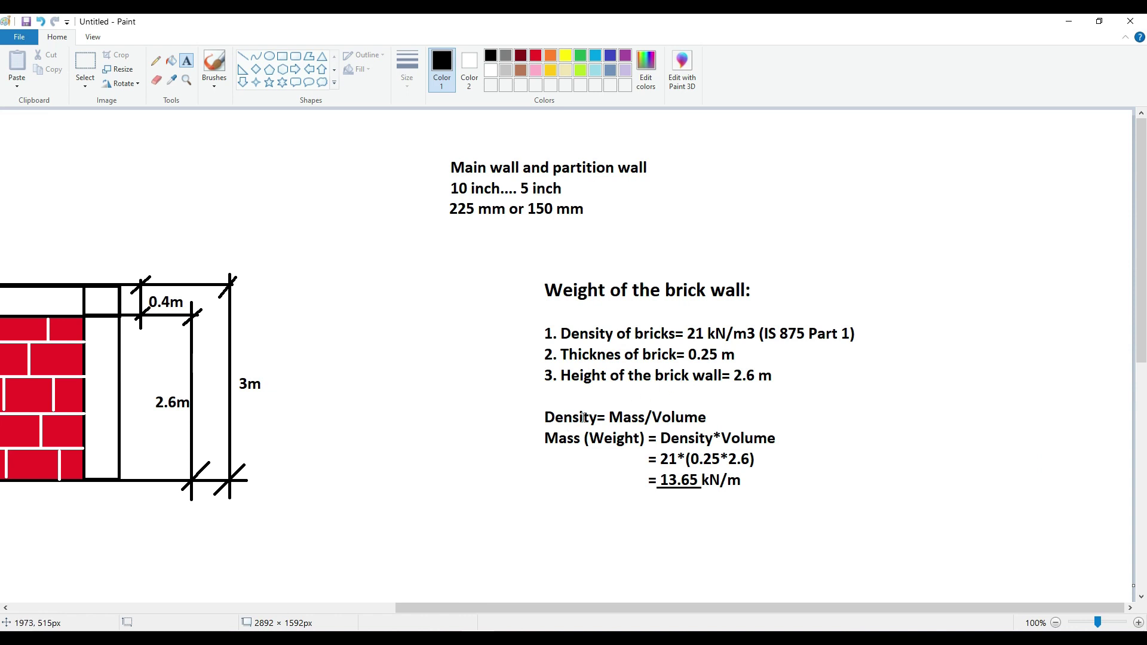
{"action": "scroll", "coordinate": [582, 417], "scroll_direction": "down", "scroll_amount": 2}
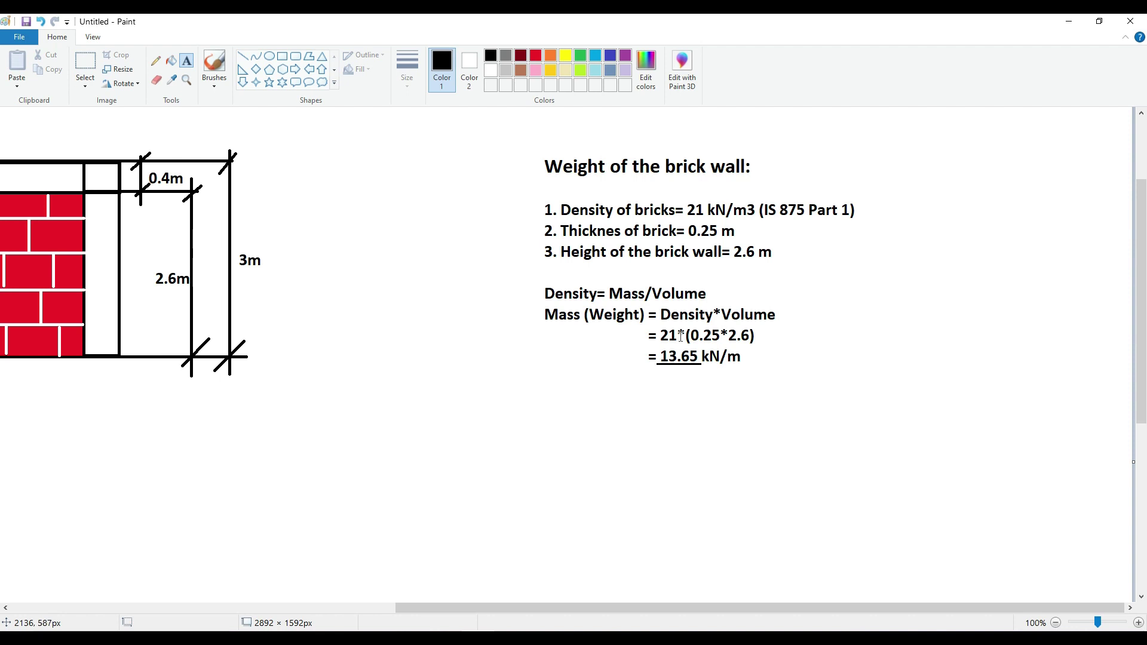
{"action": "left_click", "coordinate": [302, 629]}
{"action": "left_click", "coordinate": [601, 221]}
{"action": "left_click_drag", "start_coordinate": [604, 75], "coordinate": [457, 111]}
{"action": "left_click", "coordinate": [413, 407]}
{"action": "left_click", "coordinate": [338, 404]}
{"action": "left_click", "coordinate": [513, 330]}
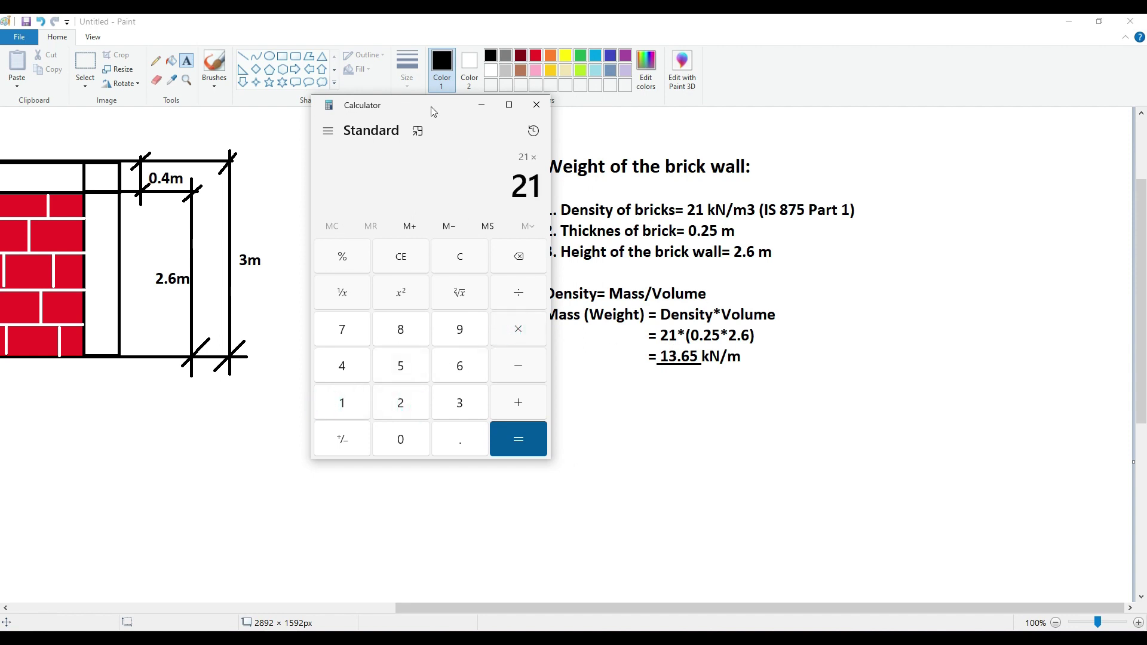
{"action": "left_click_drag", "start_coordinate": [436, 111], "coordinate": [420, 144]}
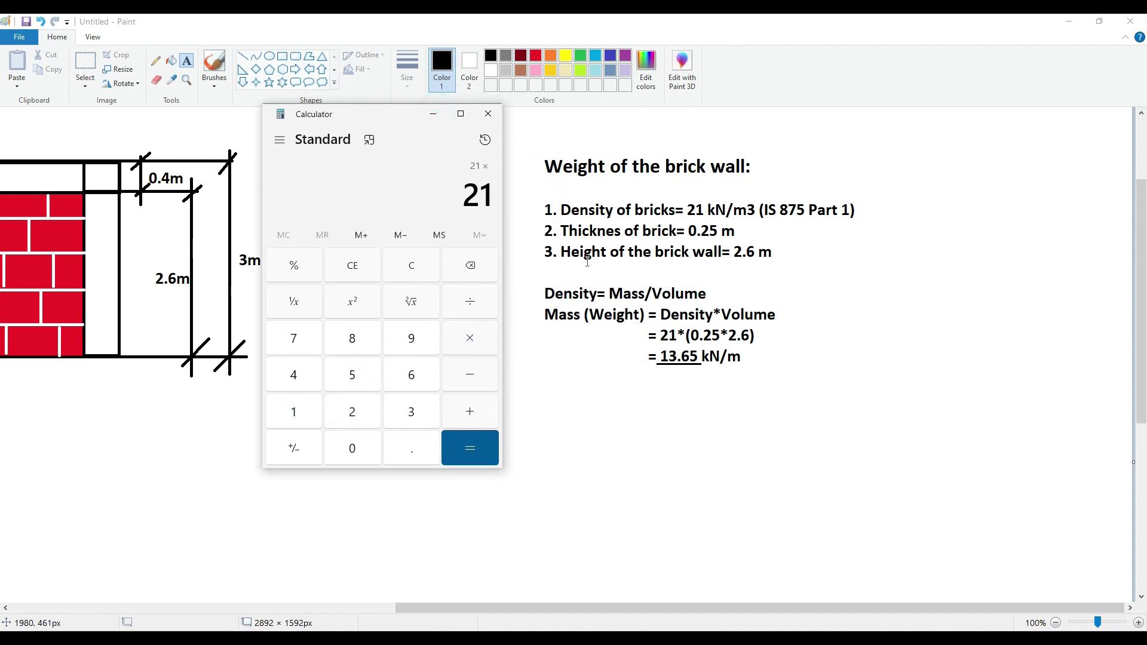
Multiply the density by the thickness 0.25 and the height 2.6 in Calculator, and close it.
{"action": "left_click", "coordinate": [416, 455]}
{"action": "left_click", "coordinate": [350, 409]}
{"action": "left_click", "coordinate": [349, 371]}
{"action": "left_click", "coordinate": [470, 339]}
{"action": "left_click", "coordinate": [353, 408]}
{"action": "left_click", "coordinate": [407, 454]}
{"action": "left_click", "coordinate": [408, 376]}
{"action": "left_click", "coordinate": [479, 451]}
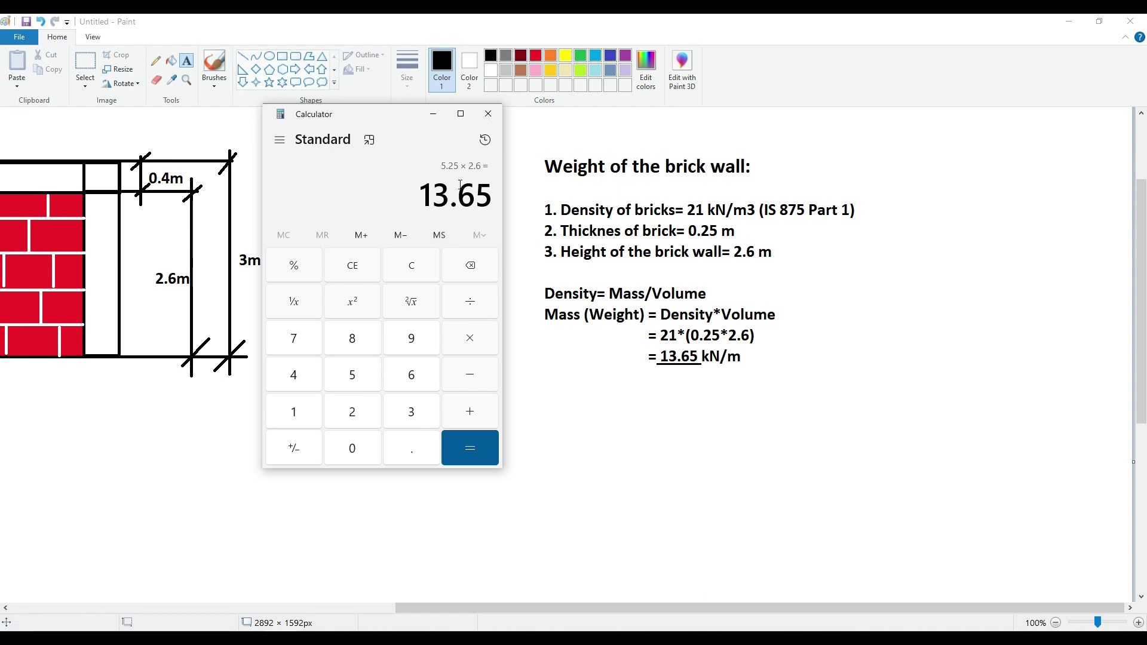
{"action": "left_click", "coordinate": [488, 113]}
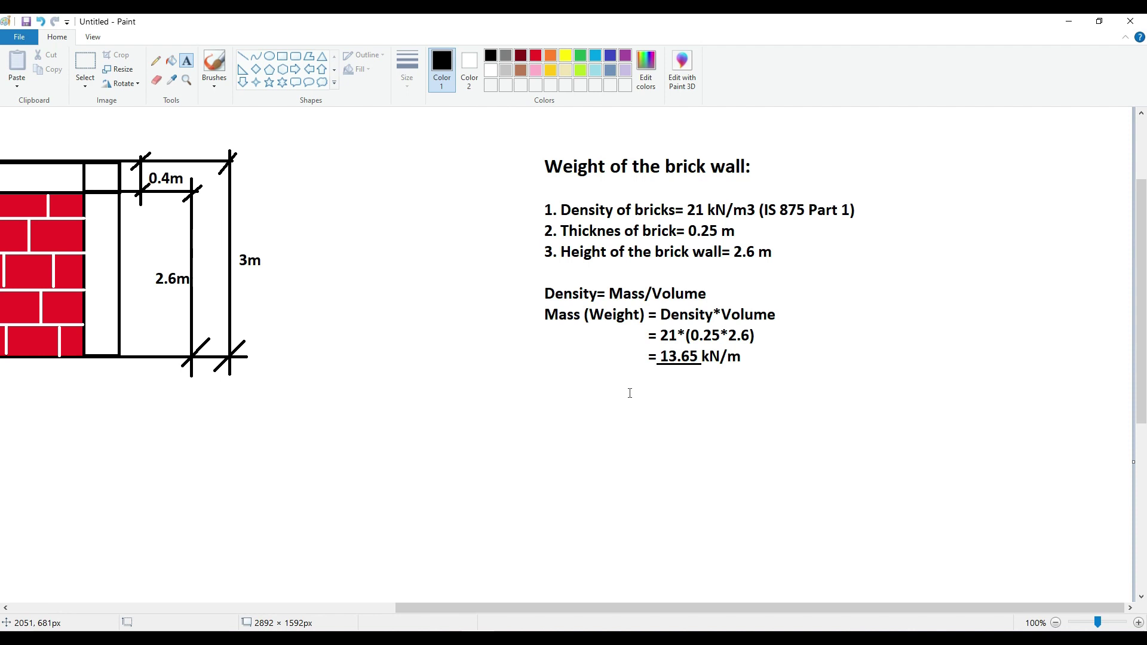
{"action": "scroll", "coordinate": [630, 393], "scroll_direction": "up", "scroll_amount": 3}
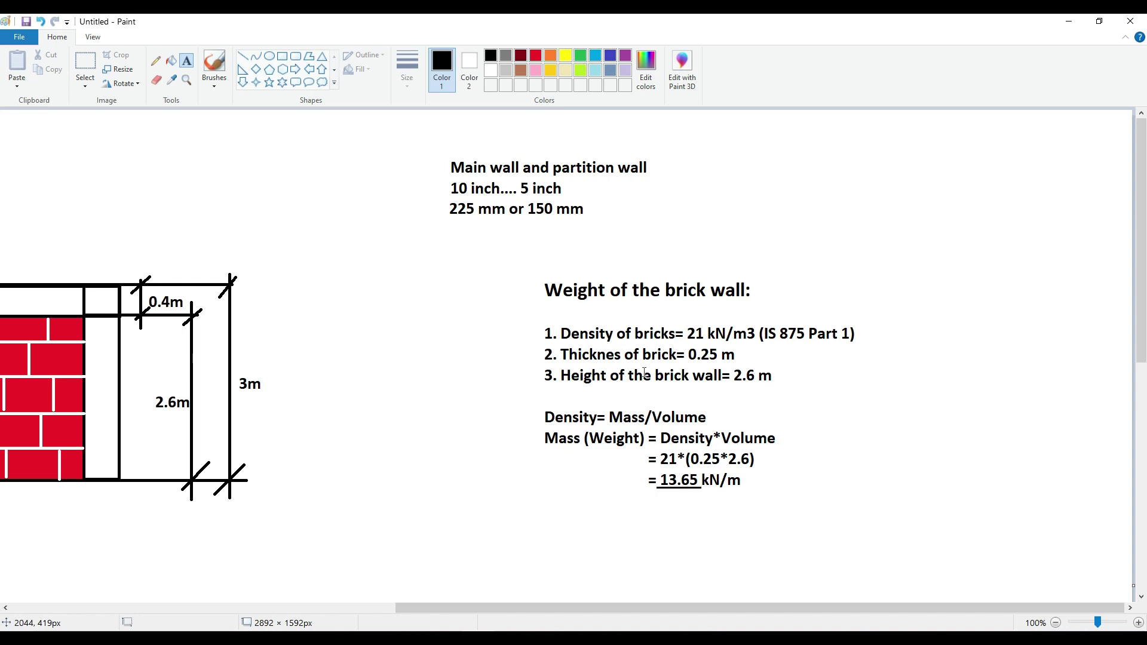
Switch to ETABS and make the Story5 plan view active.
{"action": "key", "text": "alt+Tab"}
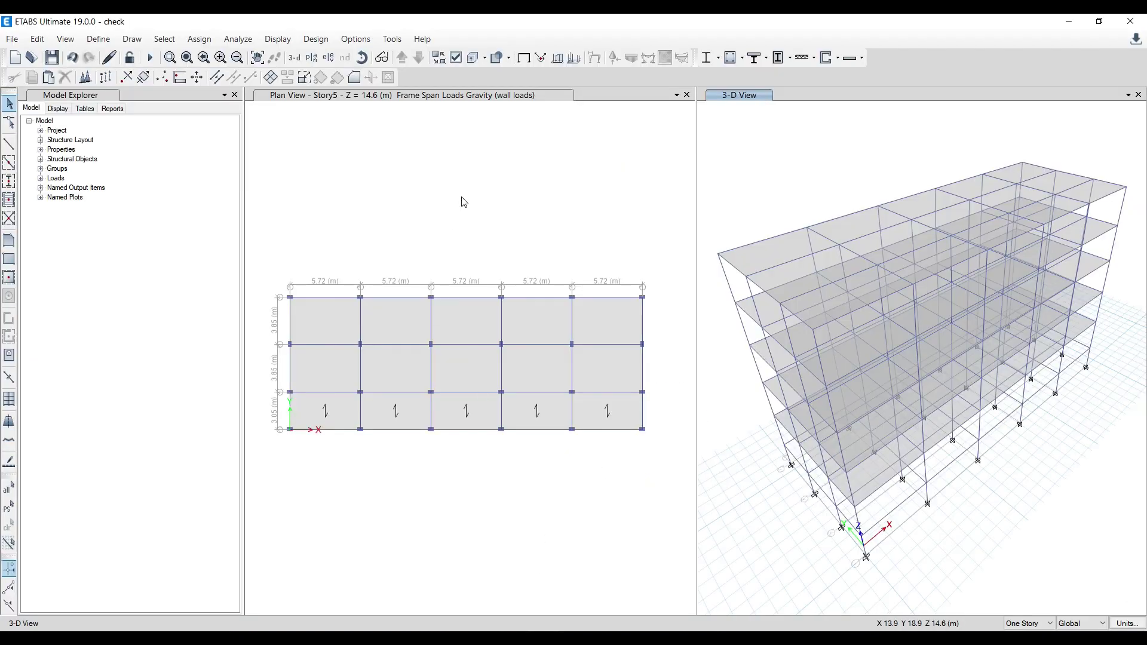
{"action": "left_click", "coordinate": [464, 200]}
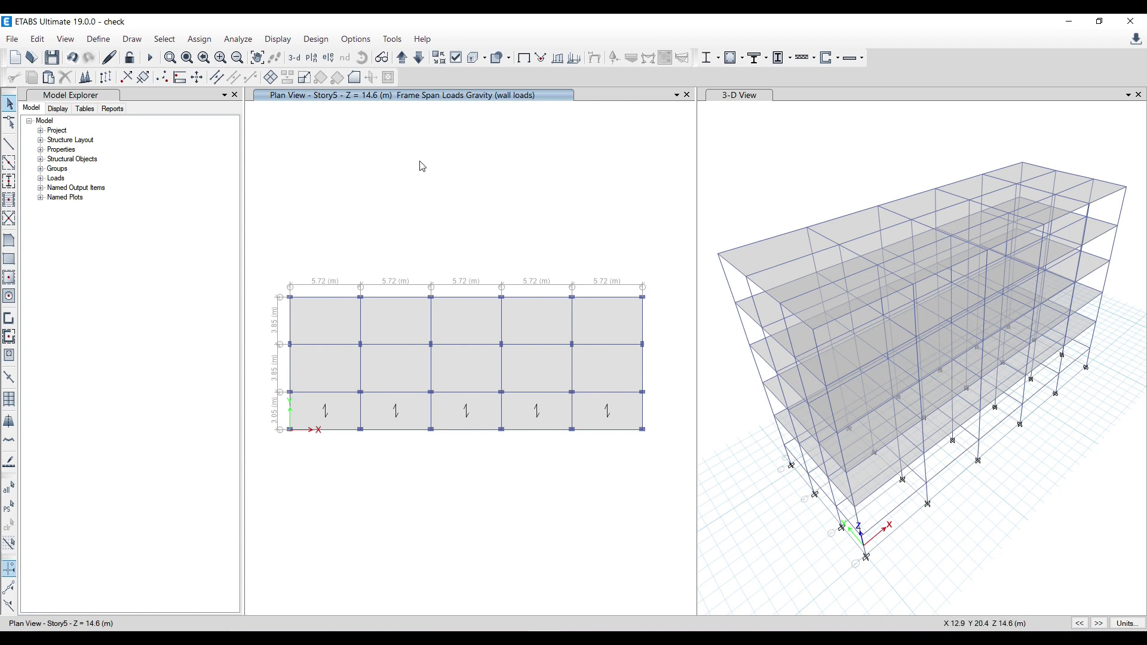
{"action": "left_click", "coordinate": [412, 224]}
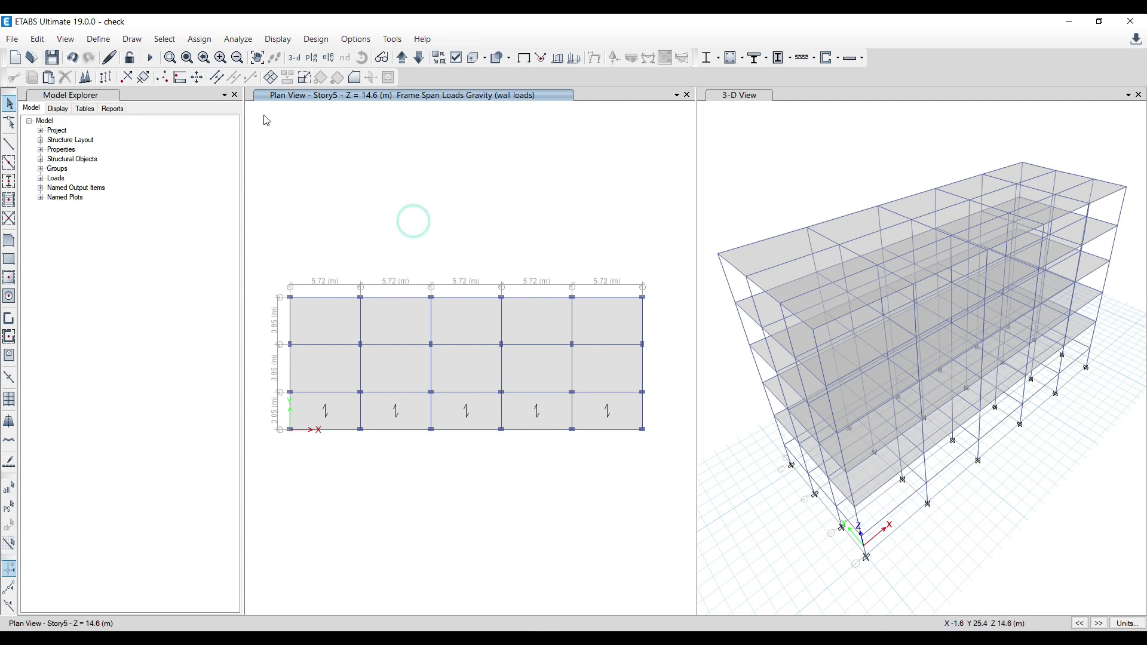
{"action": "left_click", "coordinate": [181, 42]}
{"action": "mouse_move", "coordinate": [185, 56]}
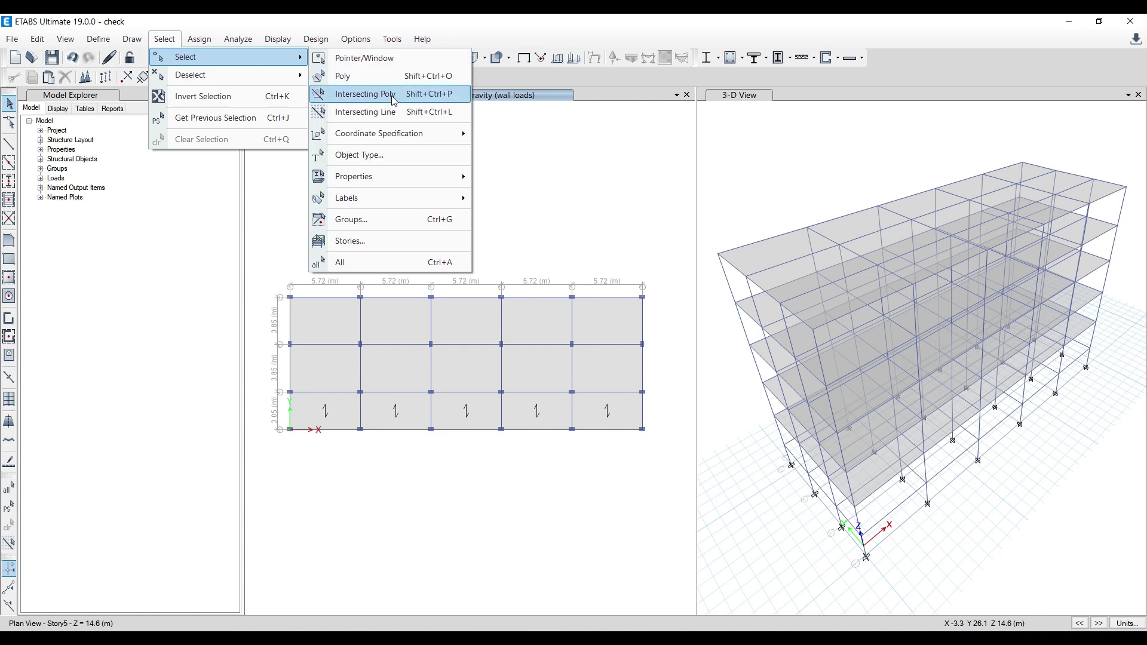
{"action": "left_click", "coordinate": [409, 157]}
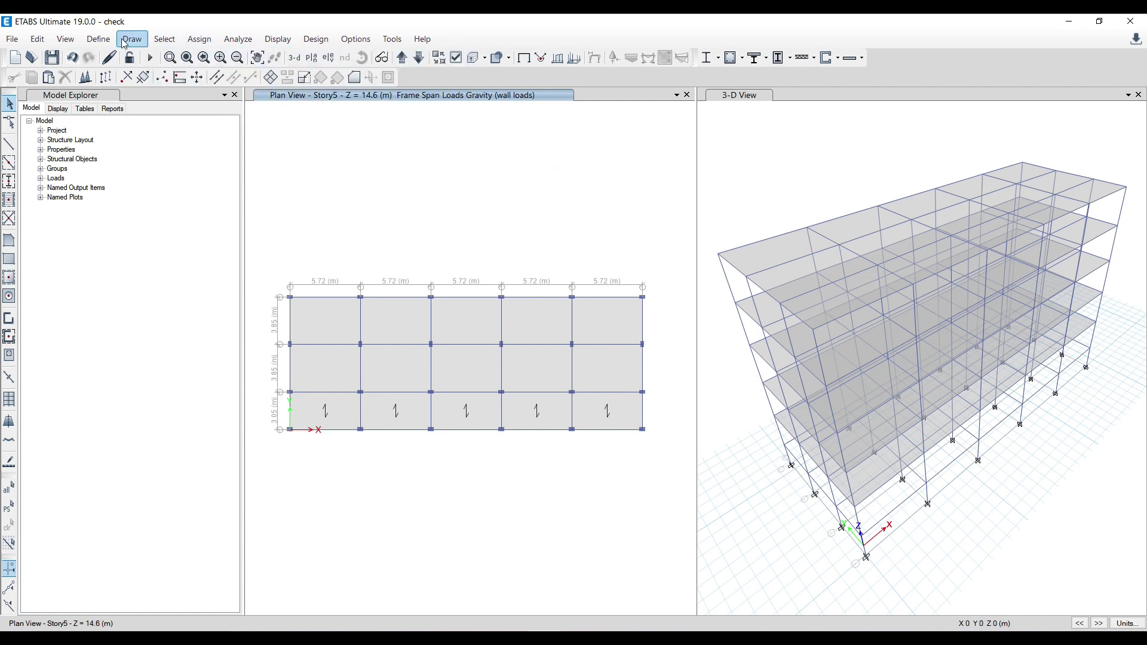
{"action": "left_click", "coordinate": [130, 59]}
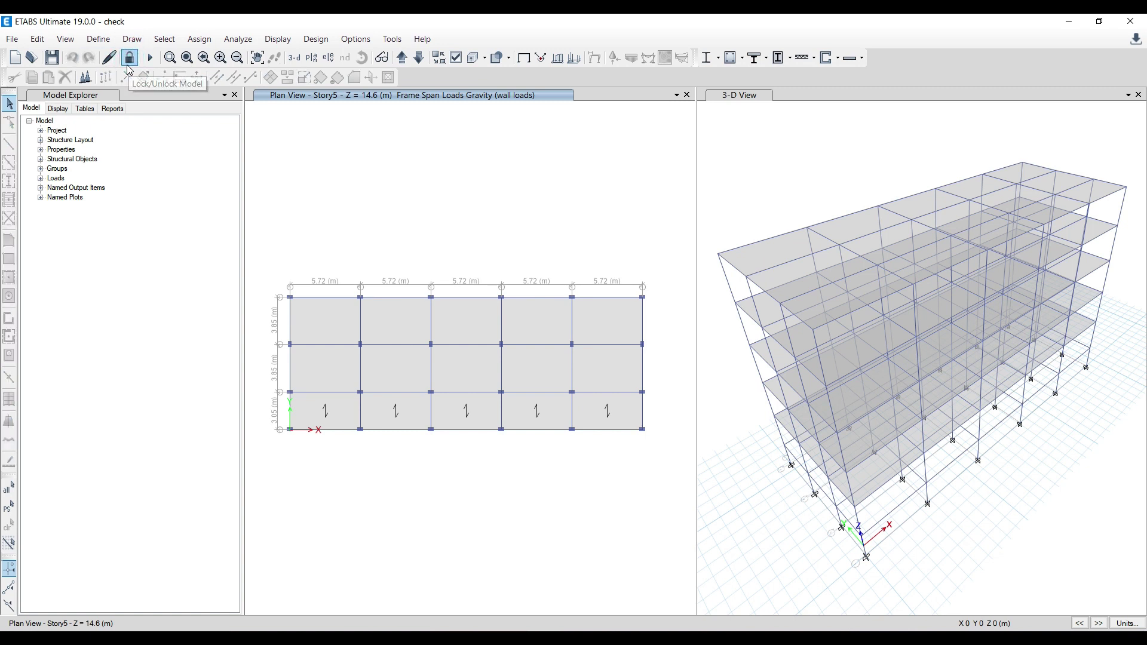
{"action": "left_click", "coordinate": [131, 60]}
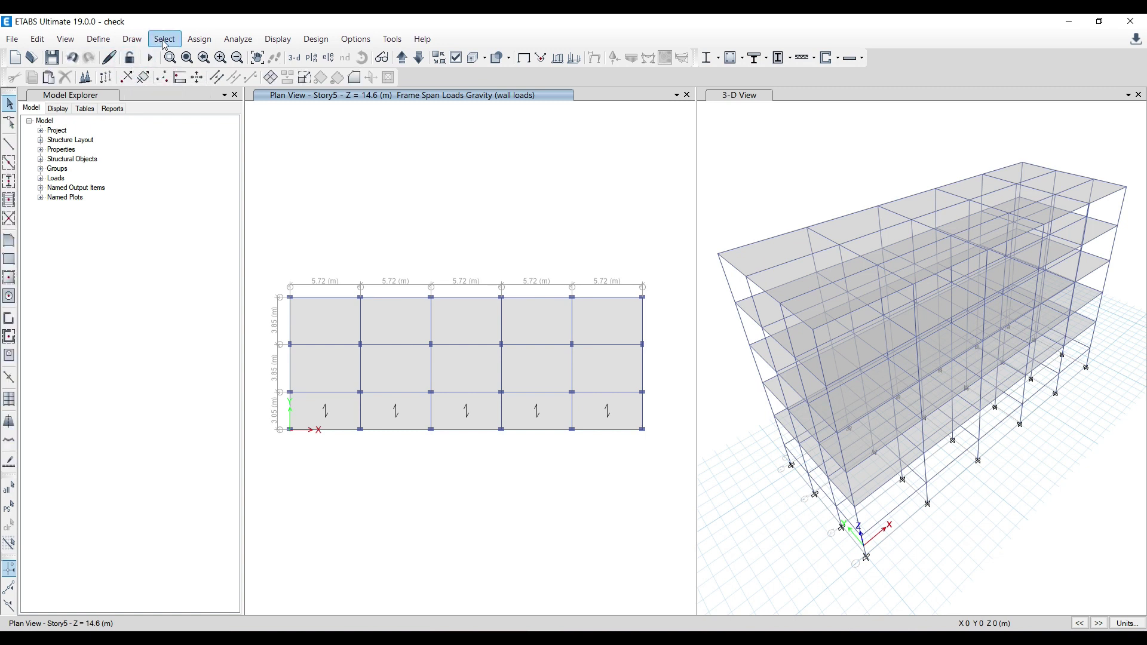
Select all beams in the model by object type and close the selection dialog.
{"action": "left_click", "coordinate": [165, 39]}
{"action": "mouse_move", "coordinate": [191, 57]}
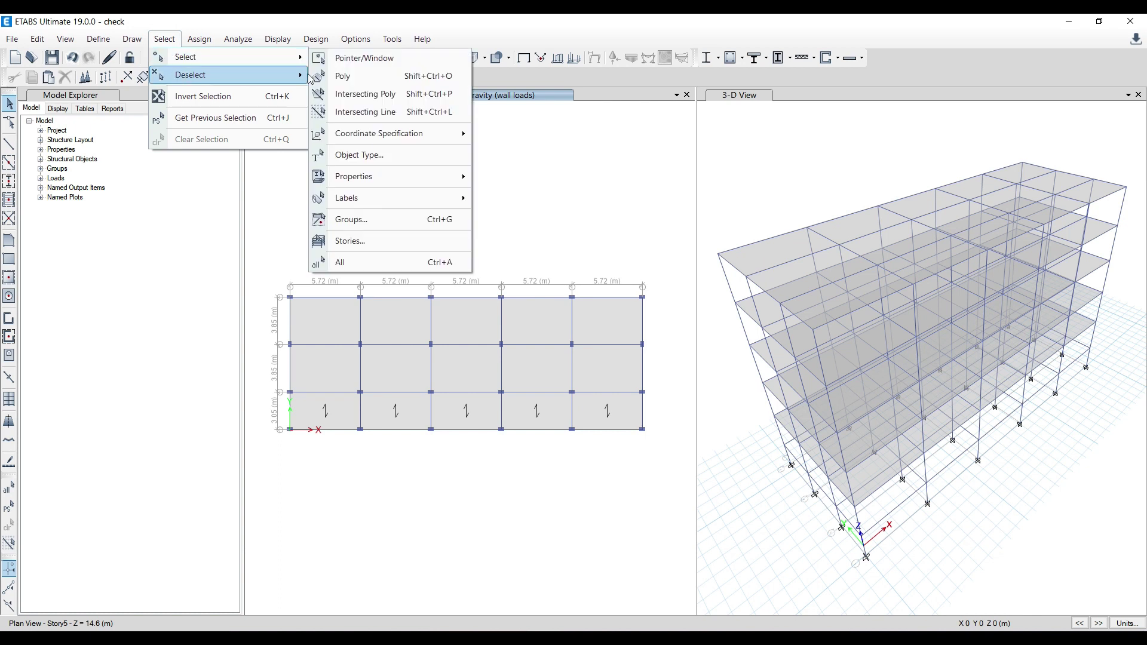
{"action": "left_click", "coordinate": [387, 155]}
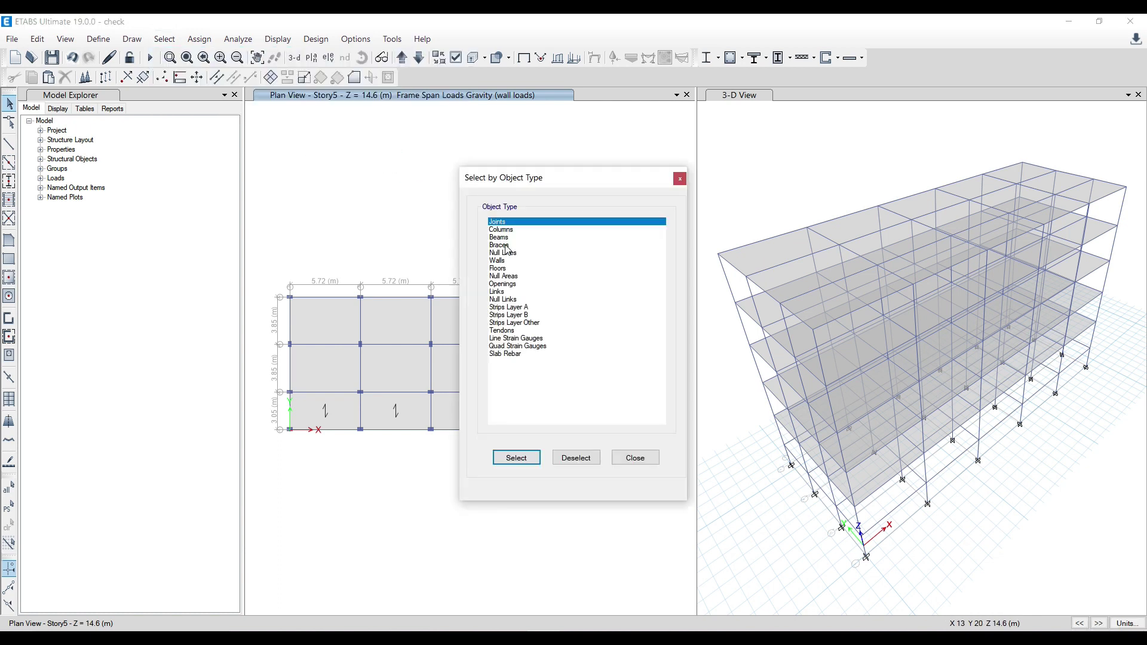
{"action": "left_click", "coordinate": [502, 238]}
{"action": "left_click", "coordinate": [515, 458]}
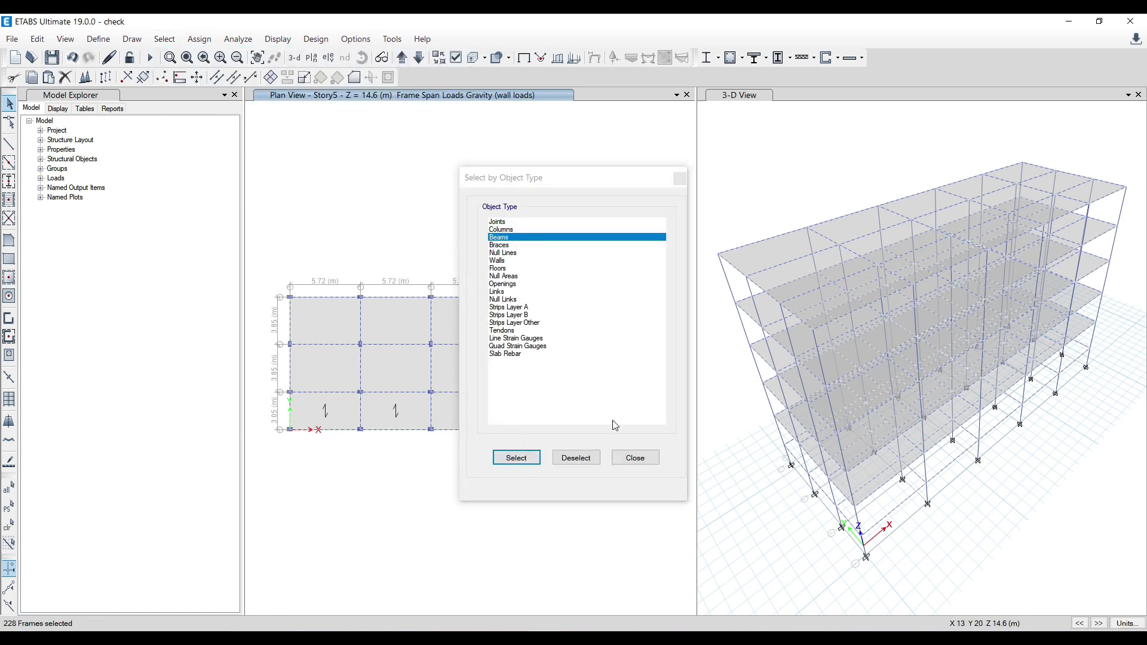
{"action": "left_click", "coordinate": [684, 185]}
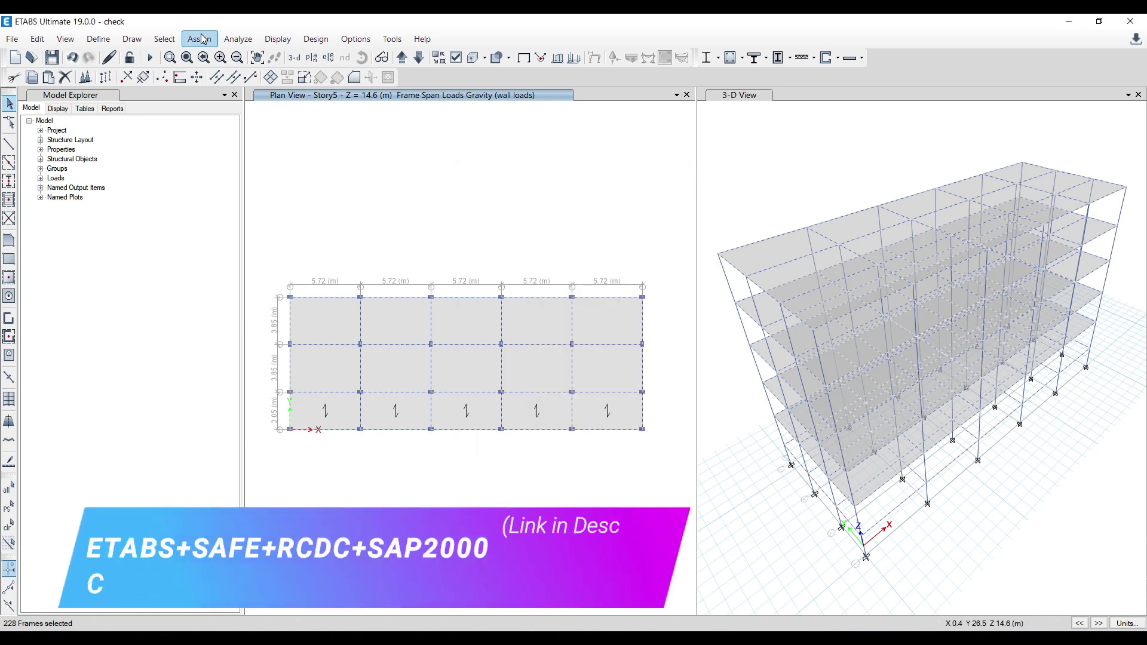
Start a distributed frame load assignment on the selected beams with the wall loads pattern, moving the dialog aside.
{"action": "left_click", "coordinate": [201, 39]}
{"action": "mouse_move", "coordinate": [307, 172]}
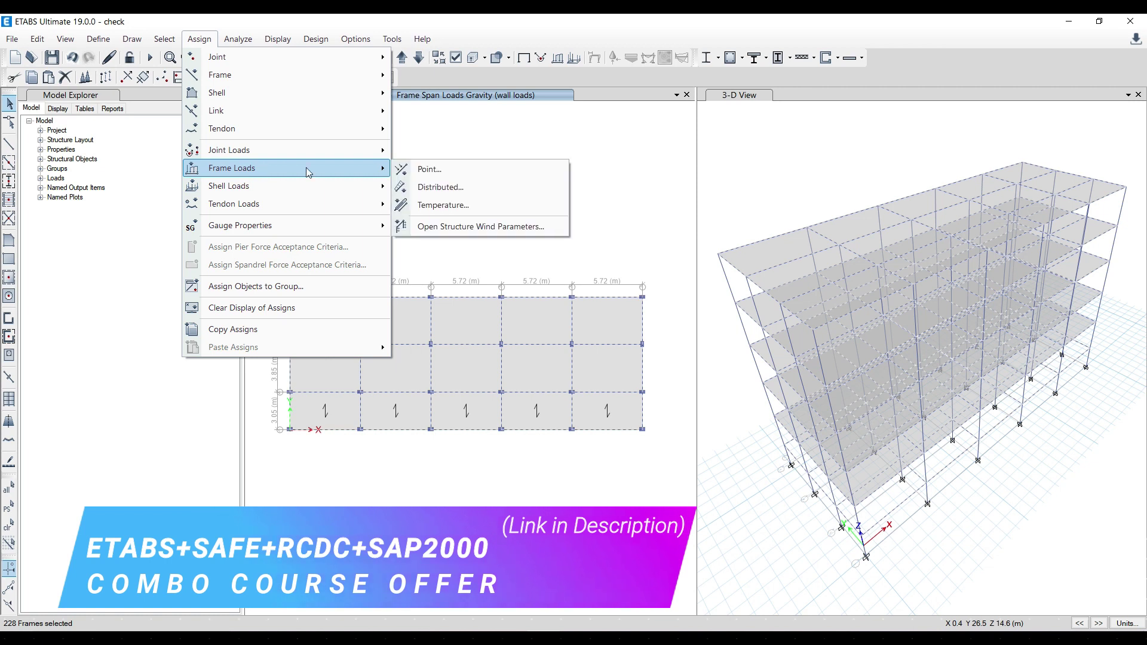
{"action": "left_click", "coordinate": [465, 187]}
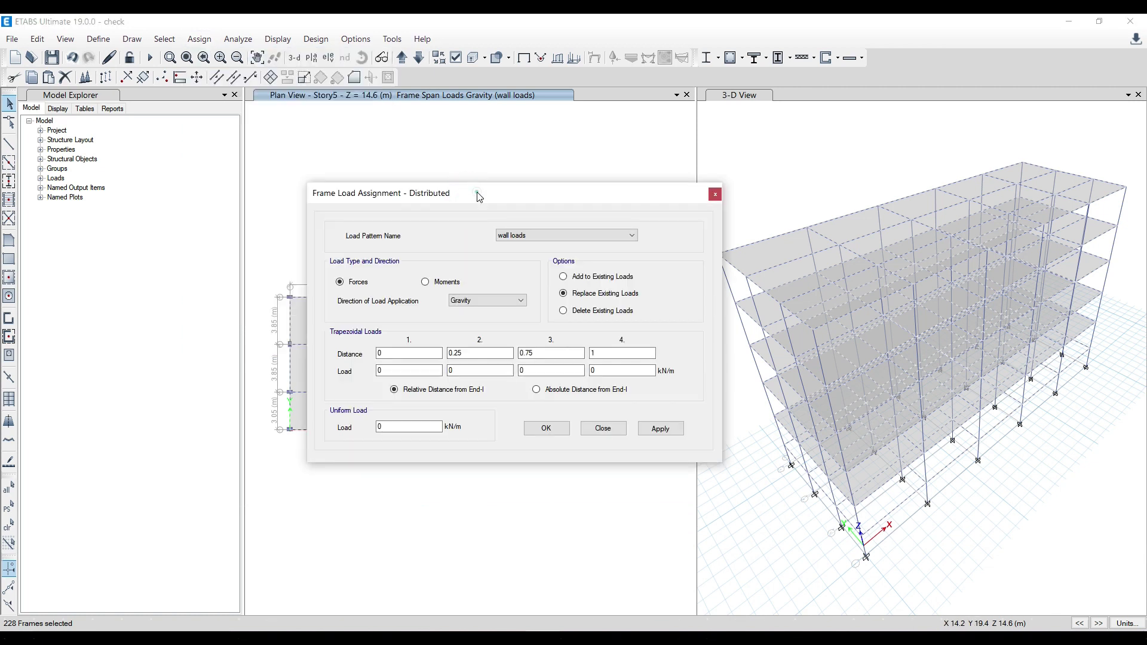
{"action": "left_click_drag", "start_coordinate": [472, 190], "coordinate": [355, 147]}
{"action": "left_click", "coordinate": [406, 189]}
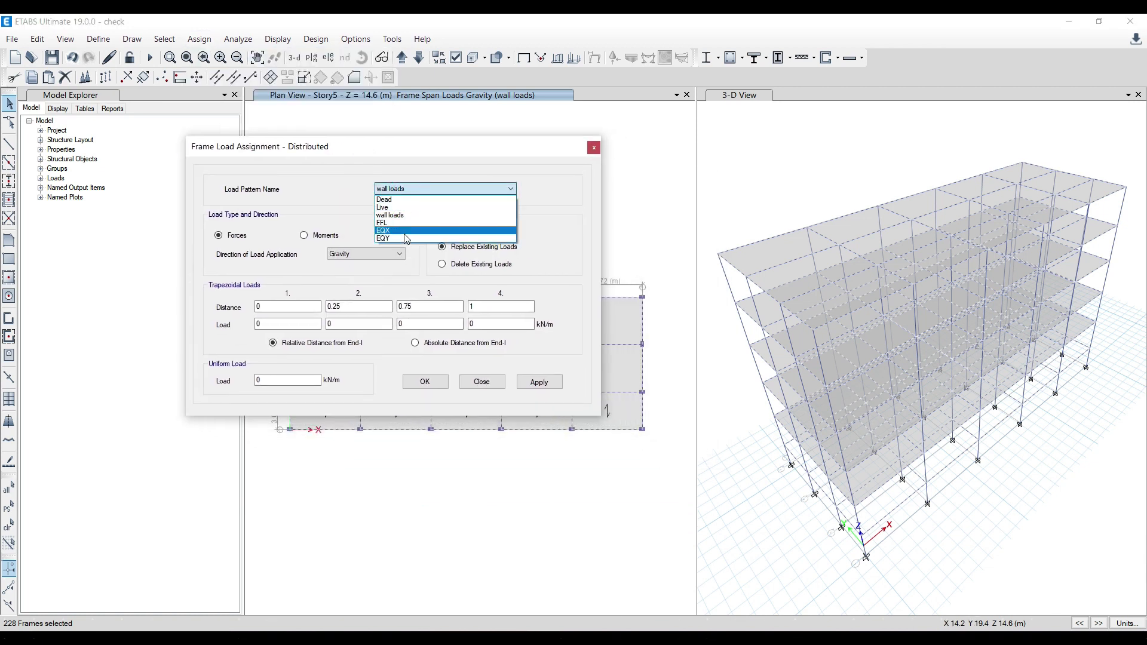
{"action": "left_click", "coordinate": [410, 215]}
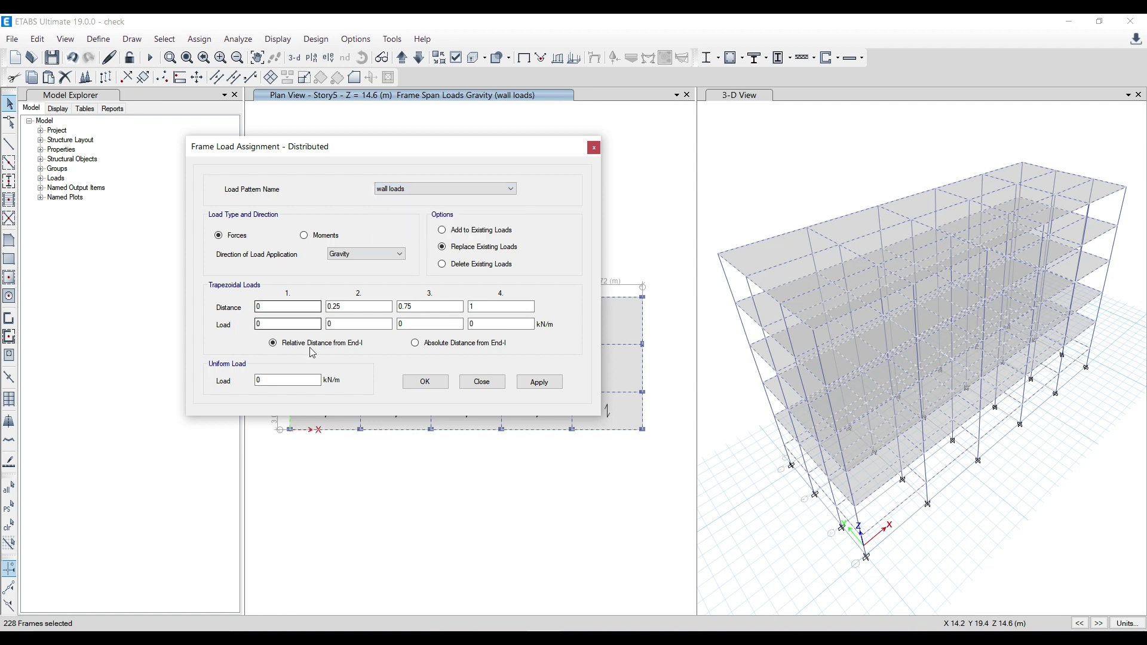
Check the wall weight calculation in Paint, and assign a uniform gravity load of 21*.25*2.6 kN/m to the selected beams.
{"action": "left_click", "coordinate": [280, 381]}
{"action": "double_click", "coordinate": [280, 380]}
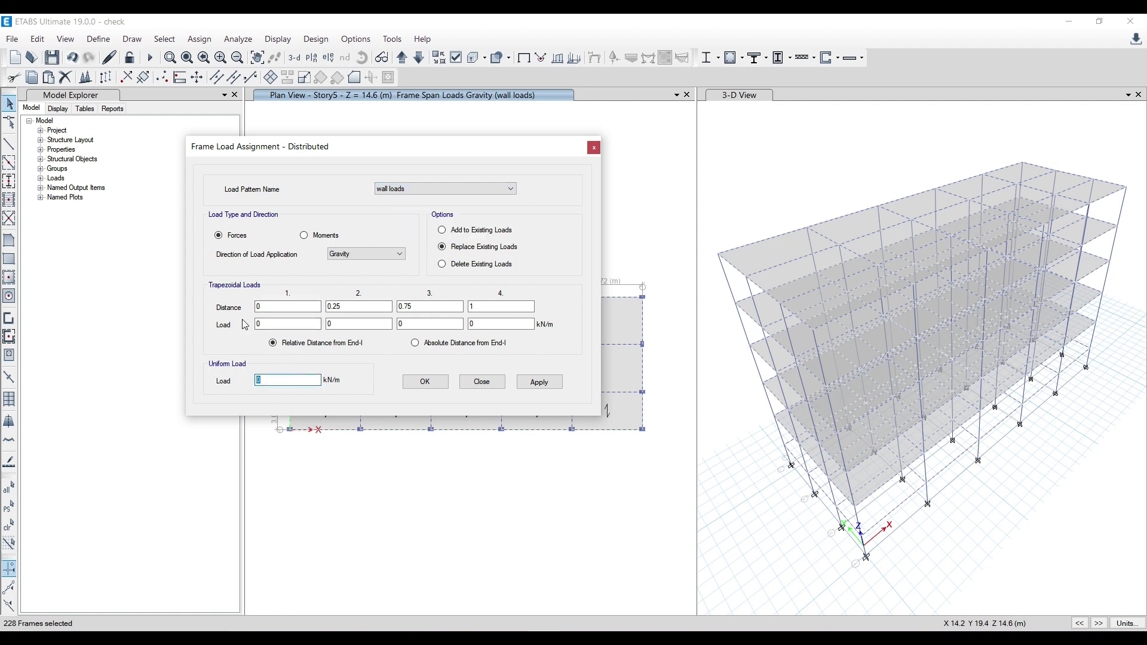
{"action": "key", "text": "alt+Tab"}
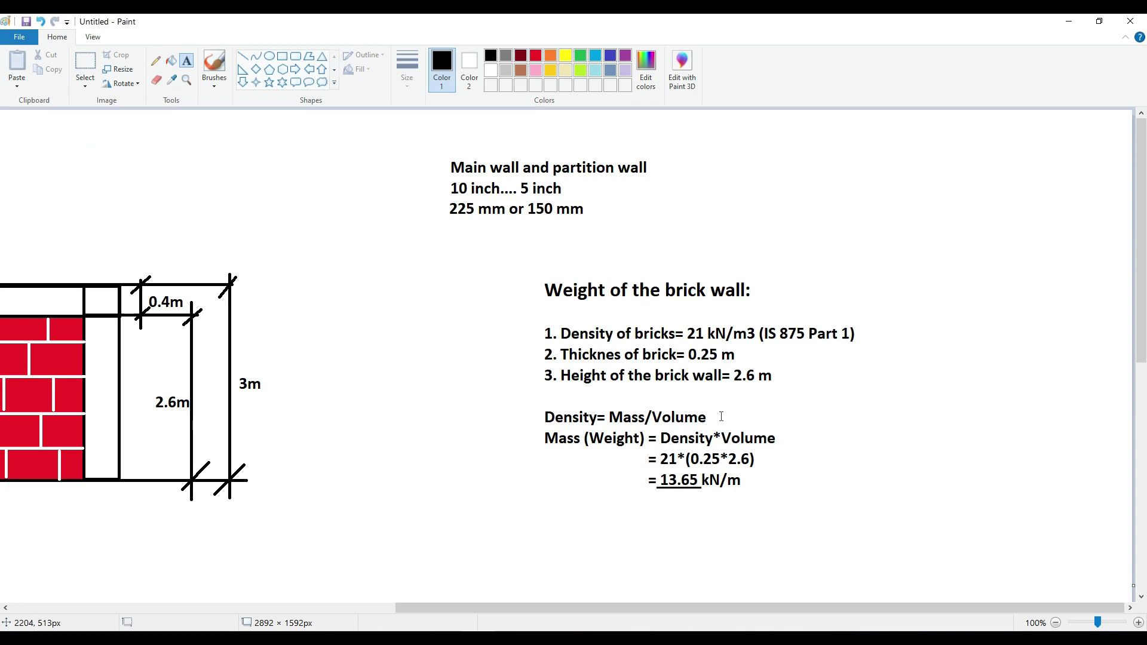
{"action": "left_click", "coordinate": [1069, 21]}
{"action": "double_click", "coordinate": [281, 381]}
{"action": "type", "text": "1*.25*2.6"}
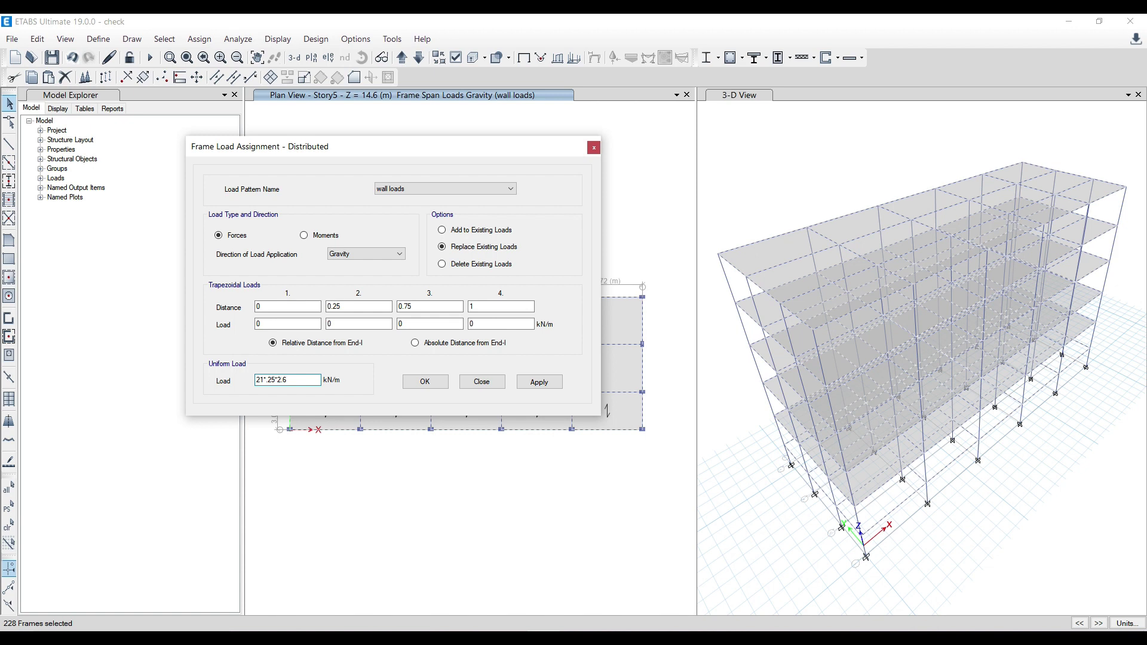
{"action": "key", "text": "Return"}
{"action": "left_click", "coordinate": [539, 382]}
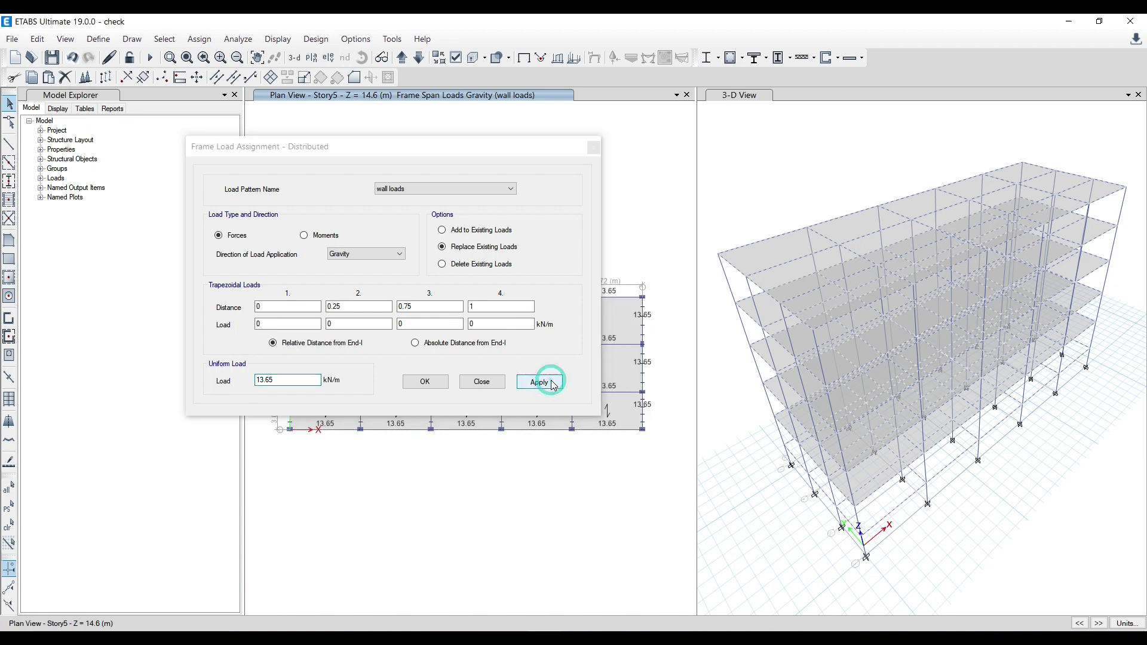
{"action": "left_click", "coordinate": [425, 382]}
{"action": "left_click", "coordinate": [469, 241]}
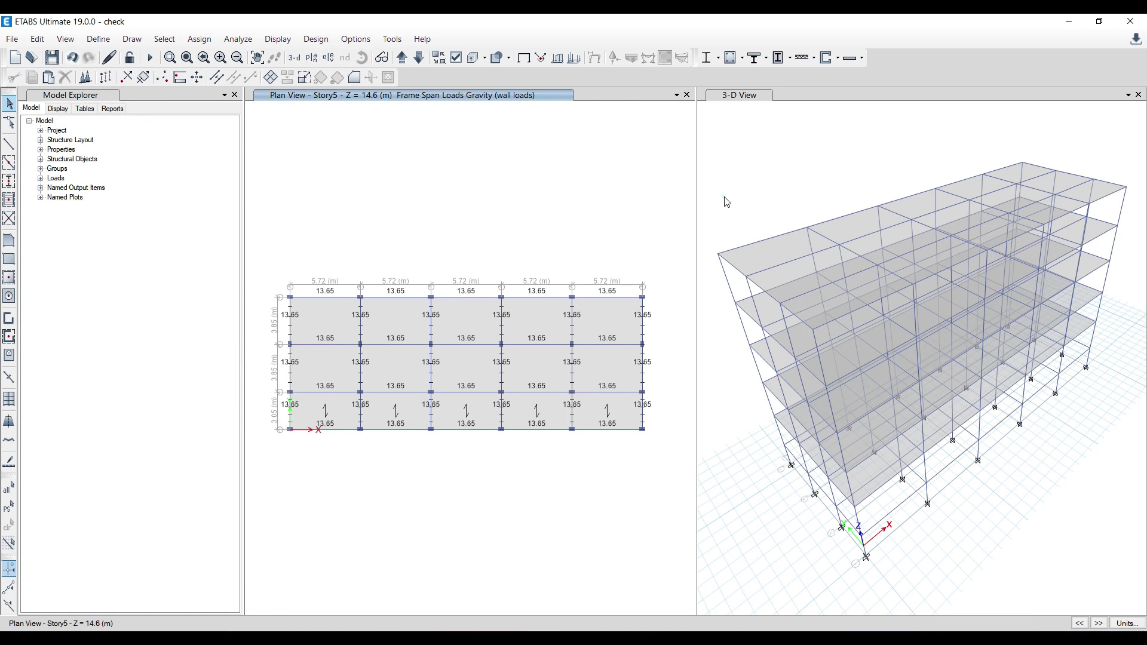
Display the frame loads of the wall loads pattern on the 3-D view and close the dialog.
{"action": "left_click", "coordinate": [753, 190]}
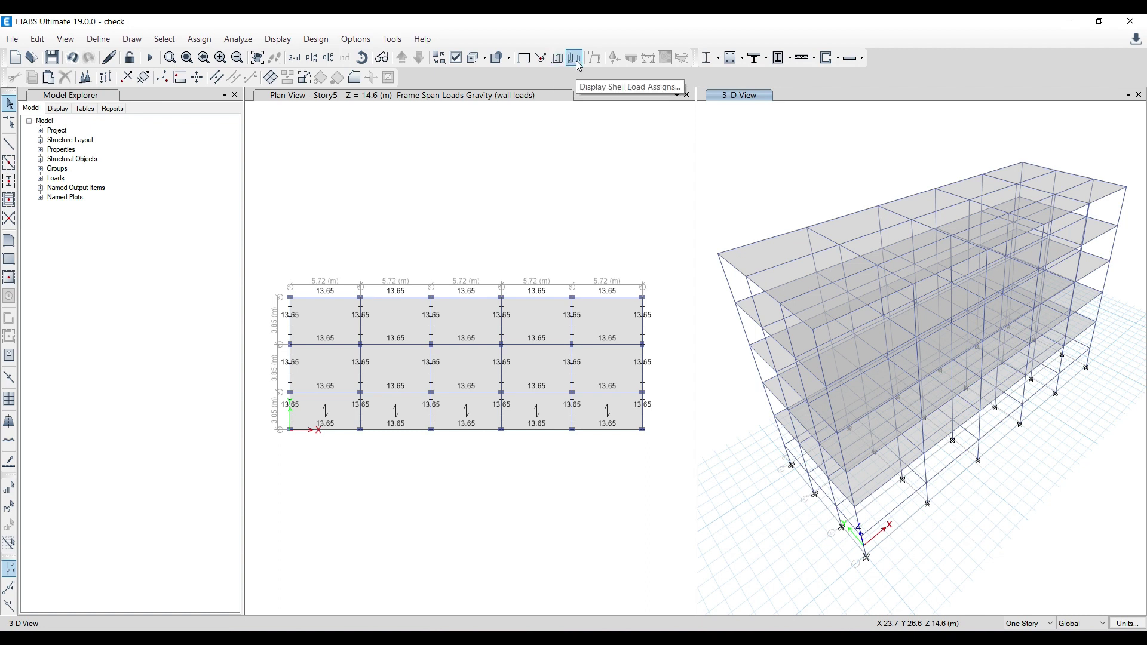
{"action": "left_click", "coordinate": [557, 58]}
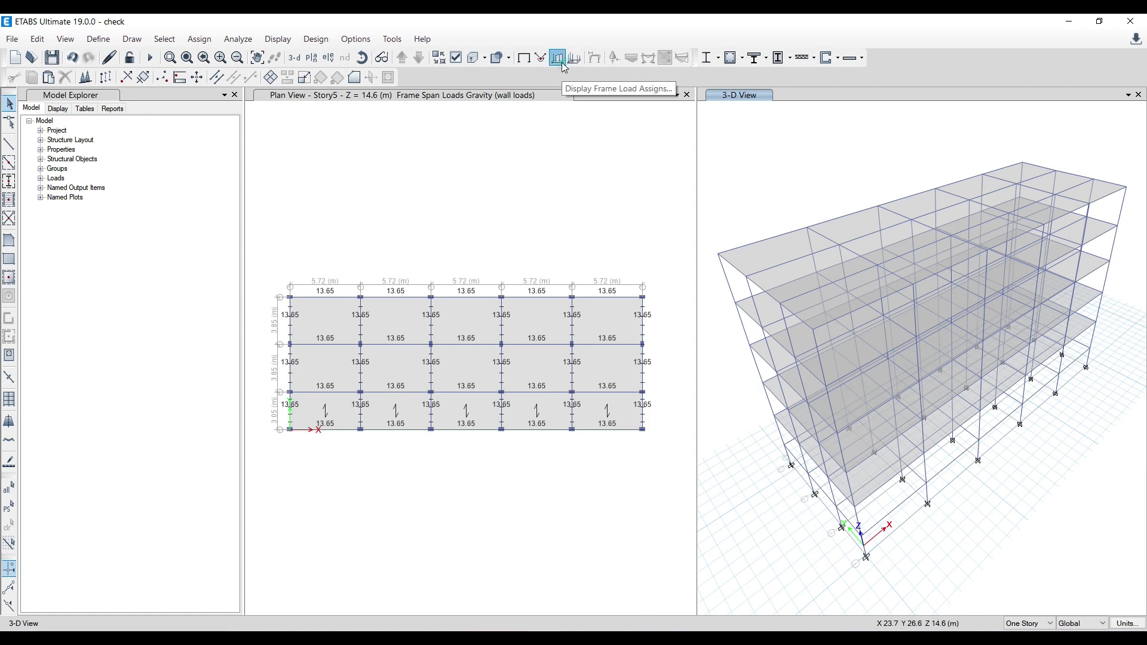
{"action": "left_click_drag", "start_coordinate": [588, 205], "coordinate": [468, 134]}
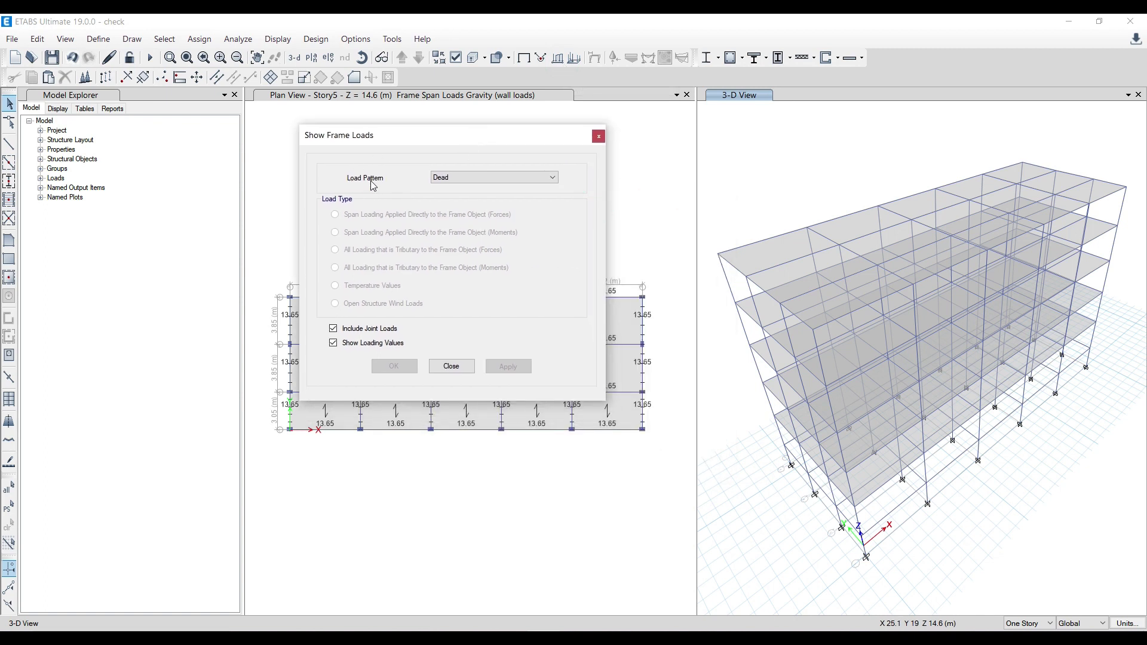
{"action": "left_click", "coordinate": [474, 178]}
{"action": "left_click", "coordinate": [471, 200]}
{"action": "left_click", "coordinate": [506, 367]}
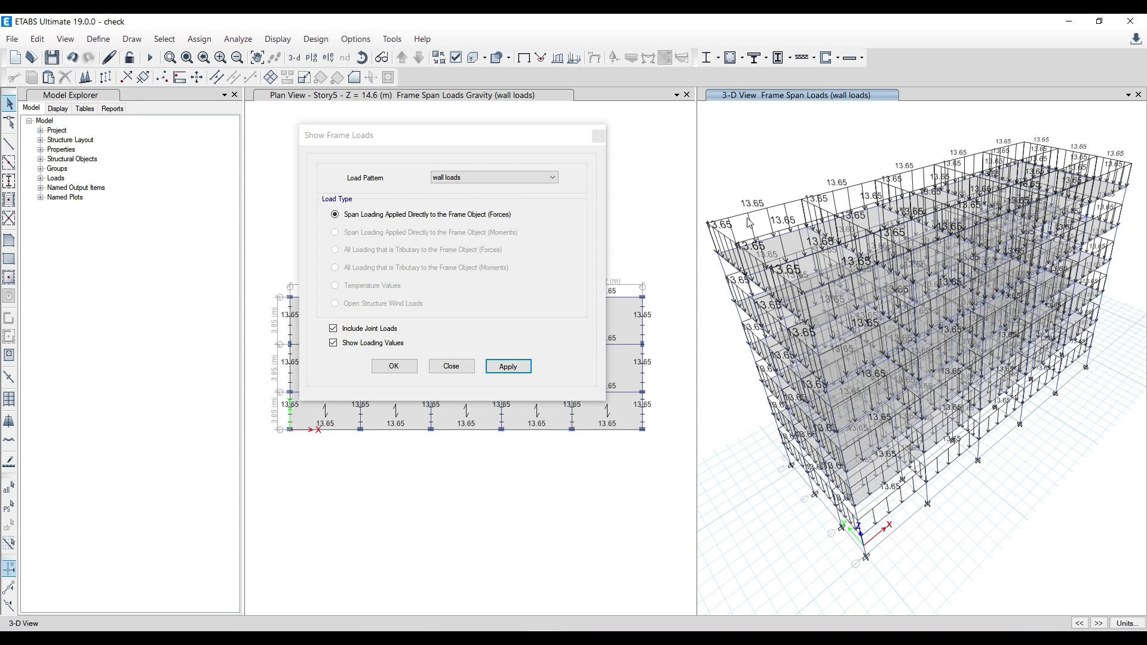
{"action": "left_click", "coordinate": [598, 137]}
Show the wall loads pattern's directly applied span forces on the Story5 plan view.
{"action": "left_click", "coordinate": [586, 208]}
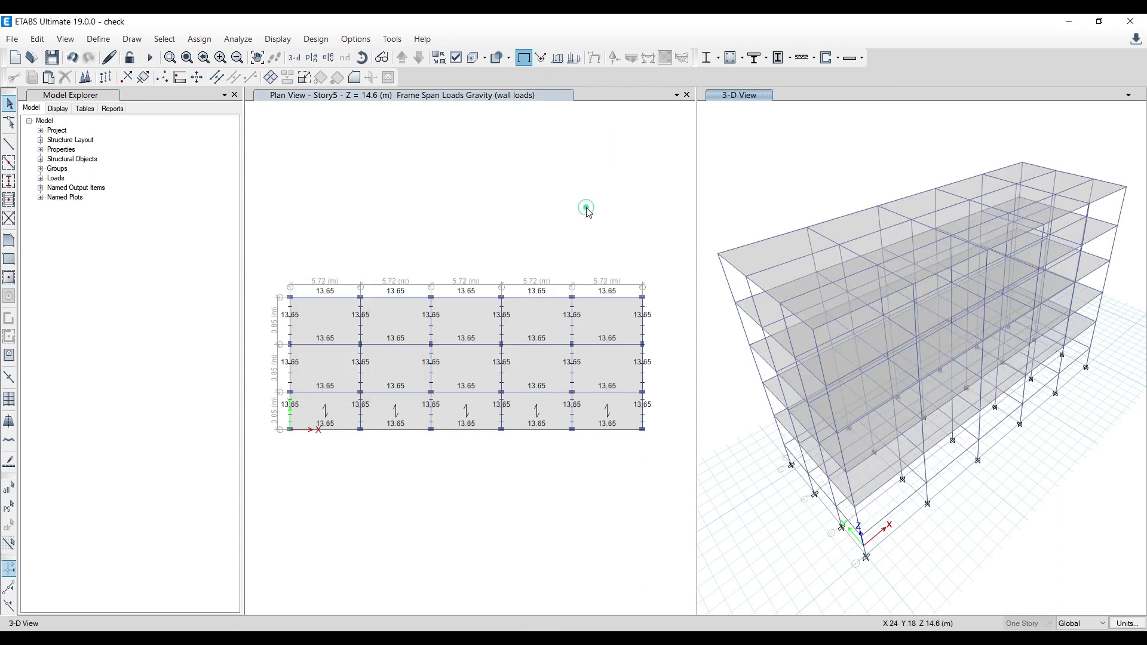
{"action": "left_click", "coordinate": [562, 62]}
{"action": "left_click", "coordinate": [448, 177]}
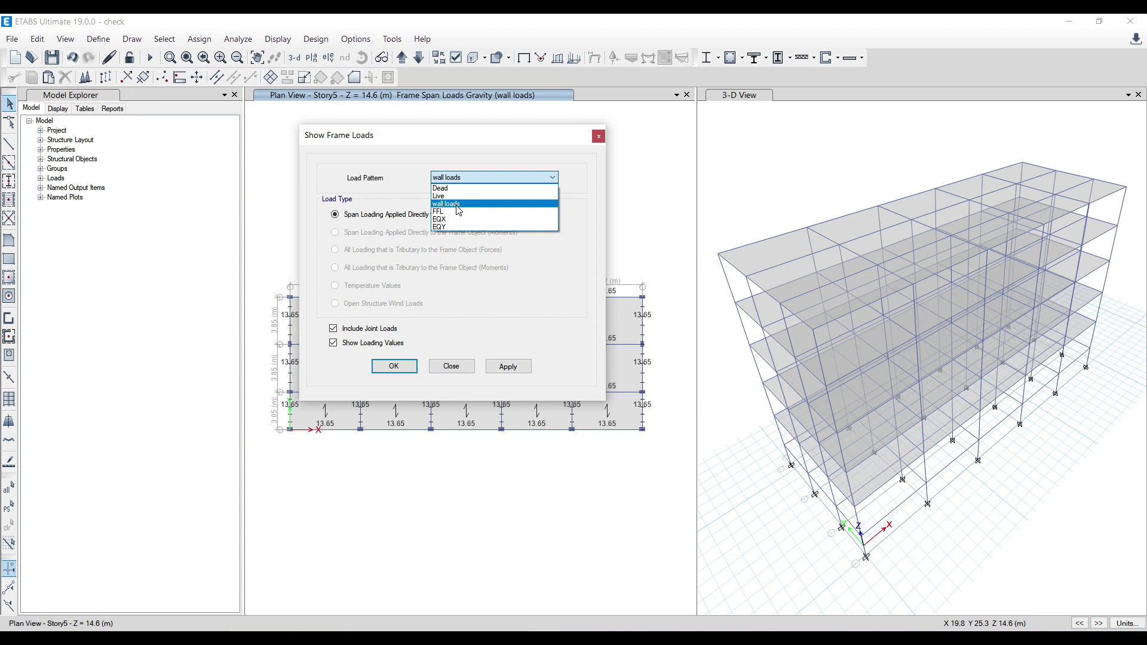
{"action": "left_click", "coordinate": [457, 205]}
{"action": "left_click", "coordinate": [508, 366]}
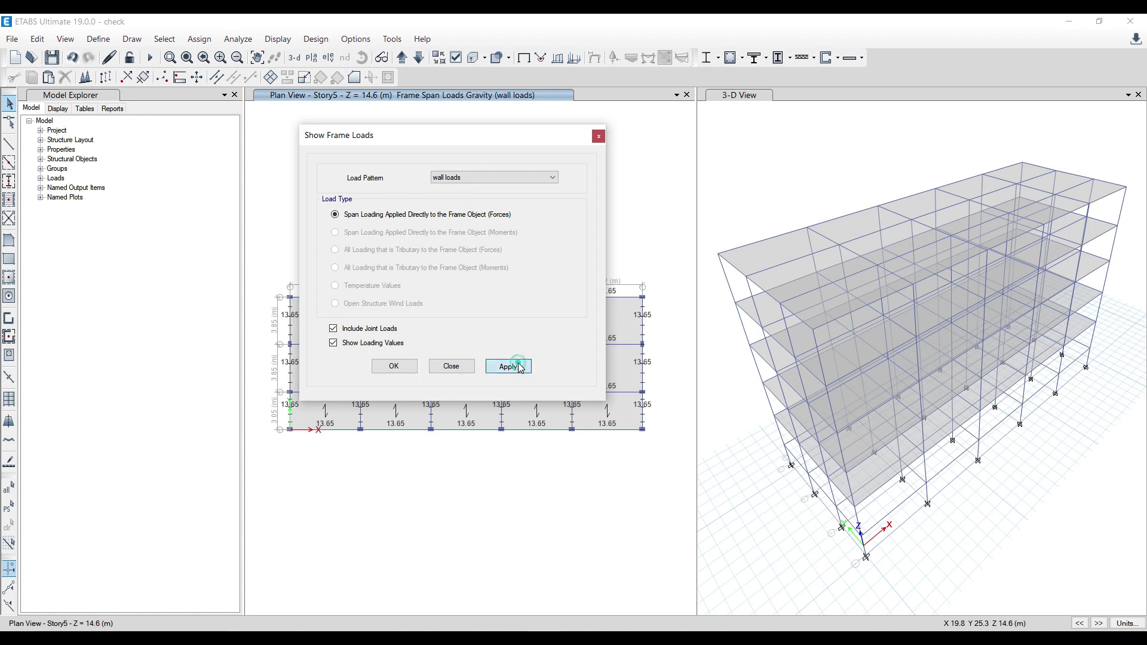
{"action": "left_click", "coordinate": [393, 366]}
Show the wall loads on the 3-D view again, and restore its undeformed shape display.
{"action": "left_click", "coordinate": [771, 190]}
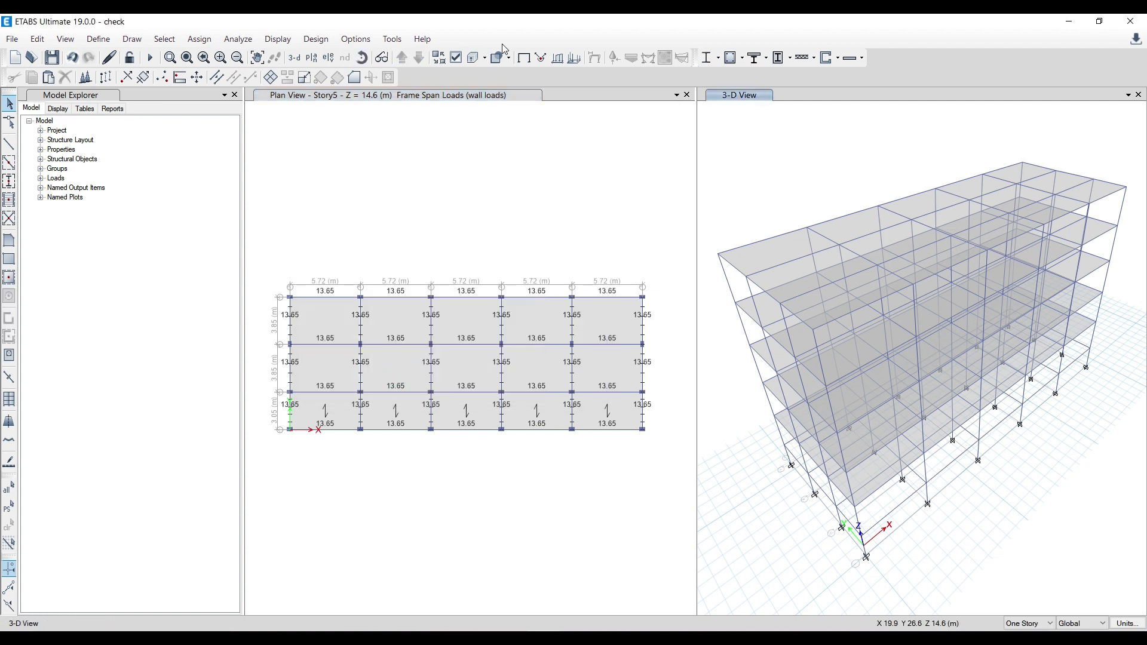
{"action": "left_click", "coordinate": [557, 58]}
{"action": "left_click", "coordinate": [508, 366]}
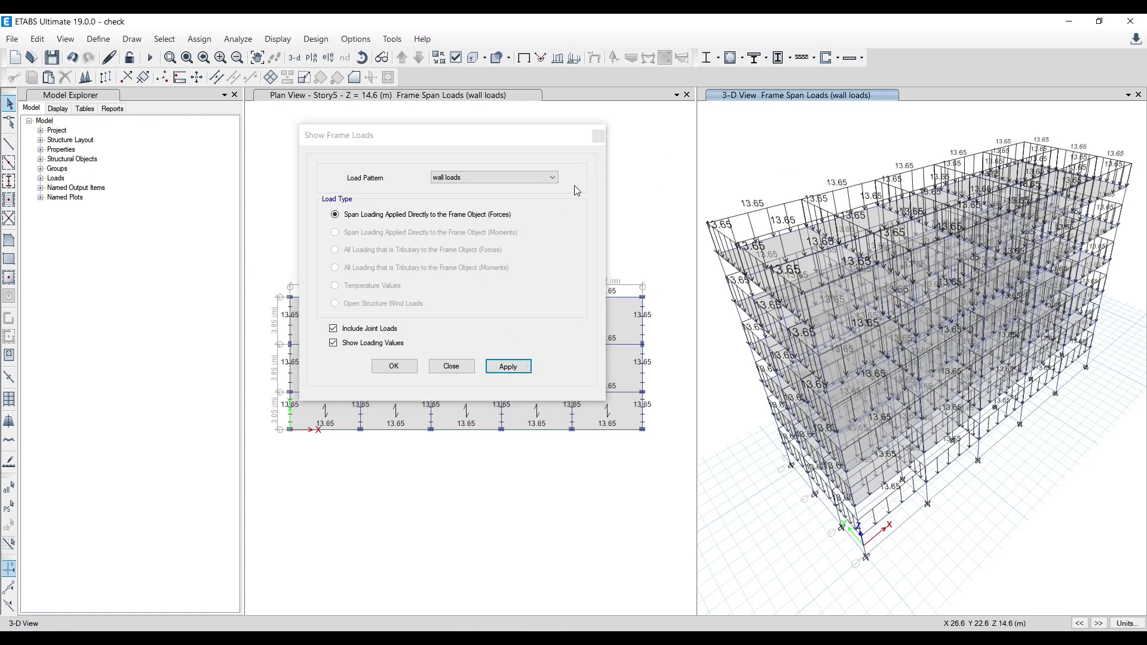
{"action": "left_click", "coordinate": [598, 135]}
{"action": "left_click", "coordinate": [524, 57]}
{"action": "left_click", "coordinate": [803, 157]}
Step the plan view through the story levels to Base and Story6 to check the wall loads on each.
{"action": "left_click", "coordinate": [599, 192]}
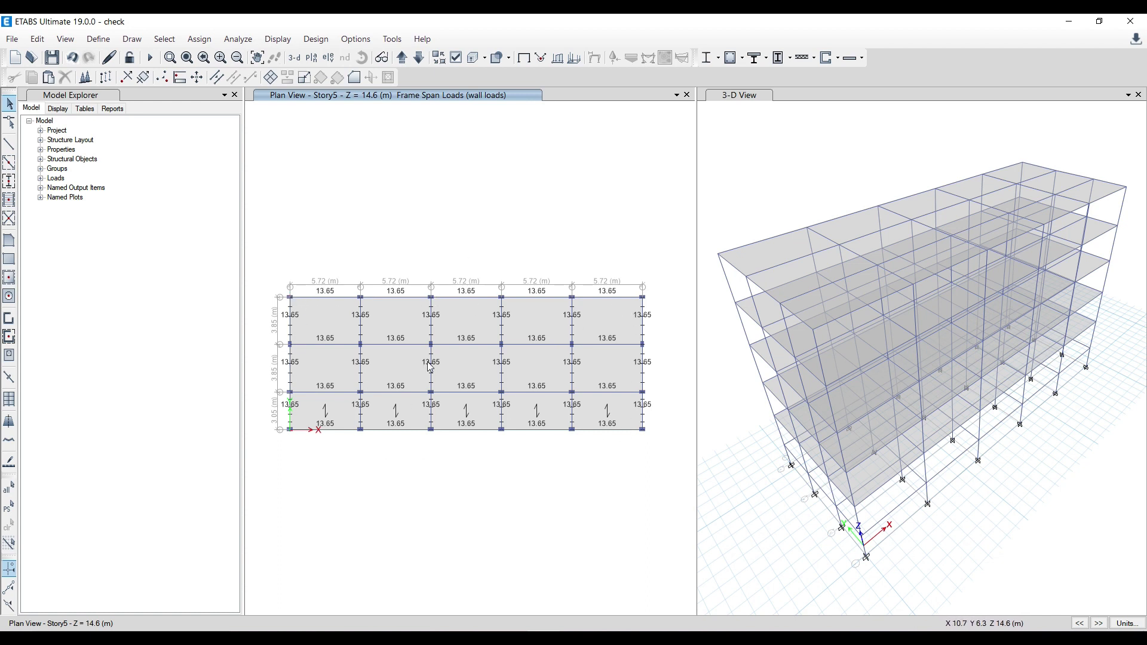
{"action": "left_click", "coordinate": [403, 207]}
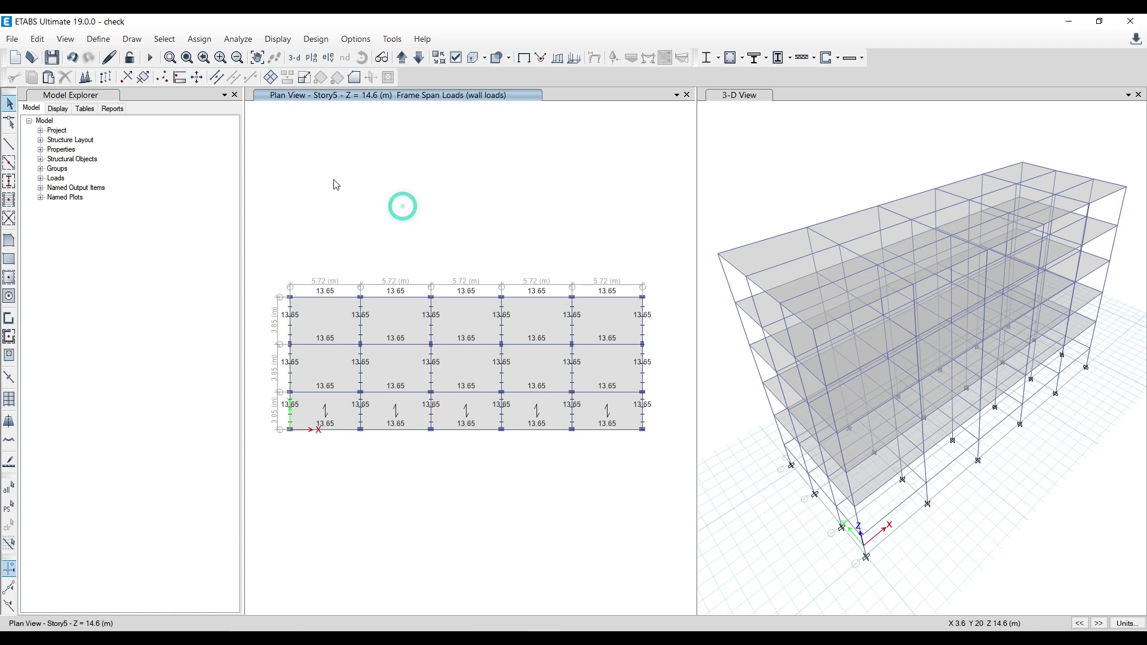
{"action": "left_click", "coordinate": [402, 60]}
{"action": "left_click", "coordinate": [403, 59]}
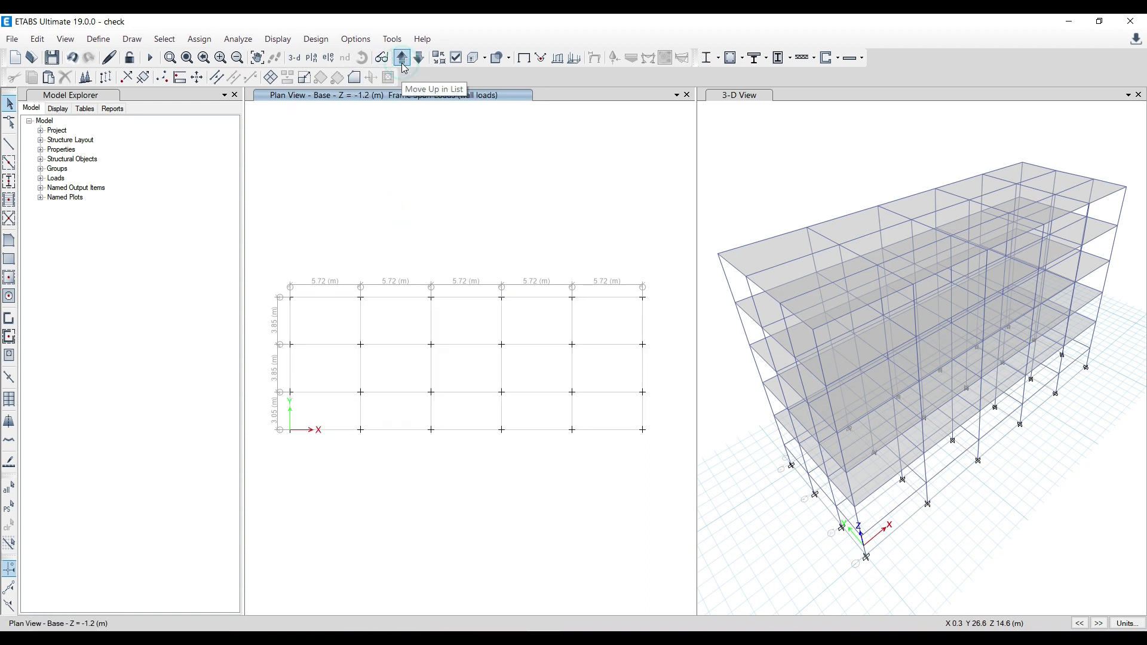
{"action": "left_click", "coordinate": [420, 58]}
{"action": "left_click", "coordinate": [342, 154]}
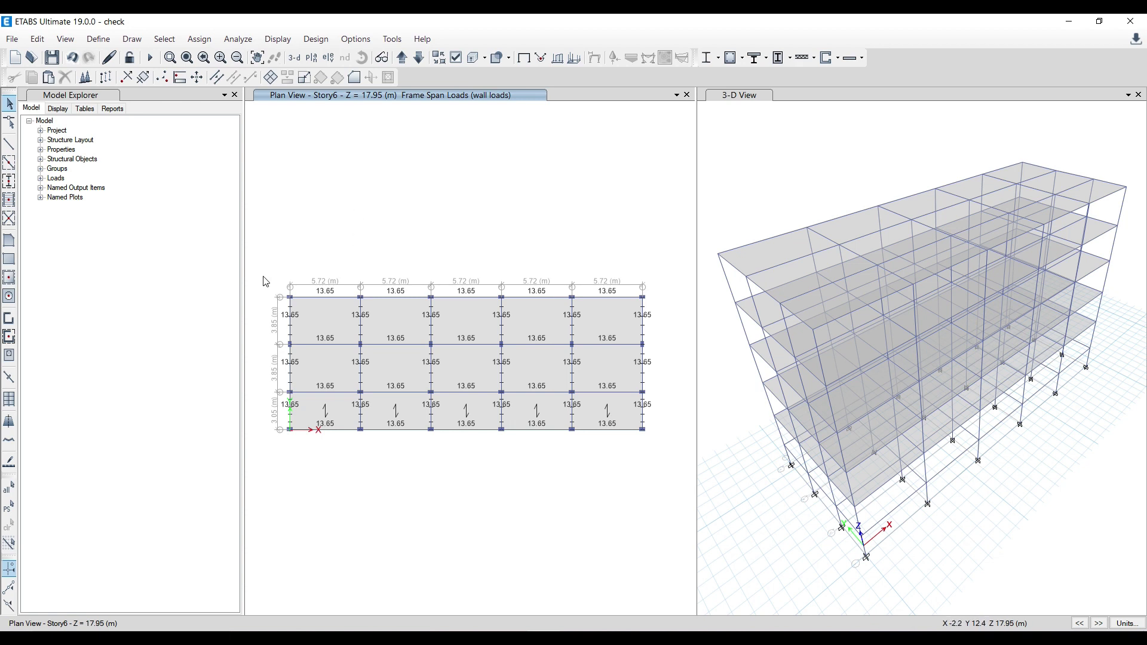
{"action": "left_click", "coordinate": [296, 156]}
Select all beams by object type and show only the selected objects in the Story6 plan view.
{"action": "left_click", "coordinate": [165, 39]}
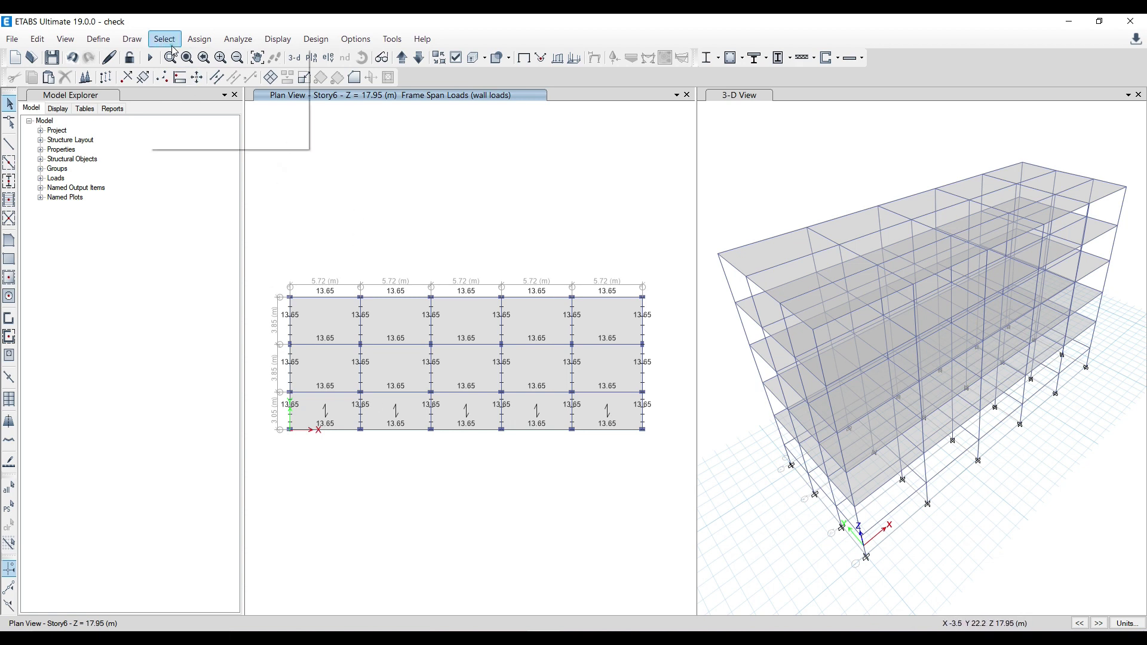
{"action": "mouse_move", "coordinate": [197, 57]}
{"action": "left_click", "coordinate": [364, 156]}
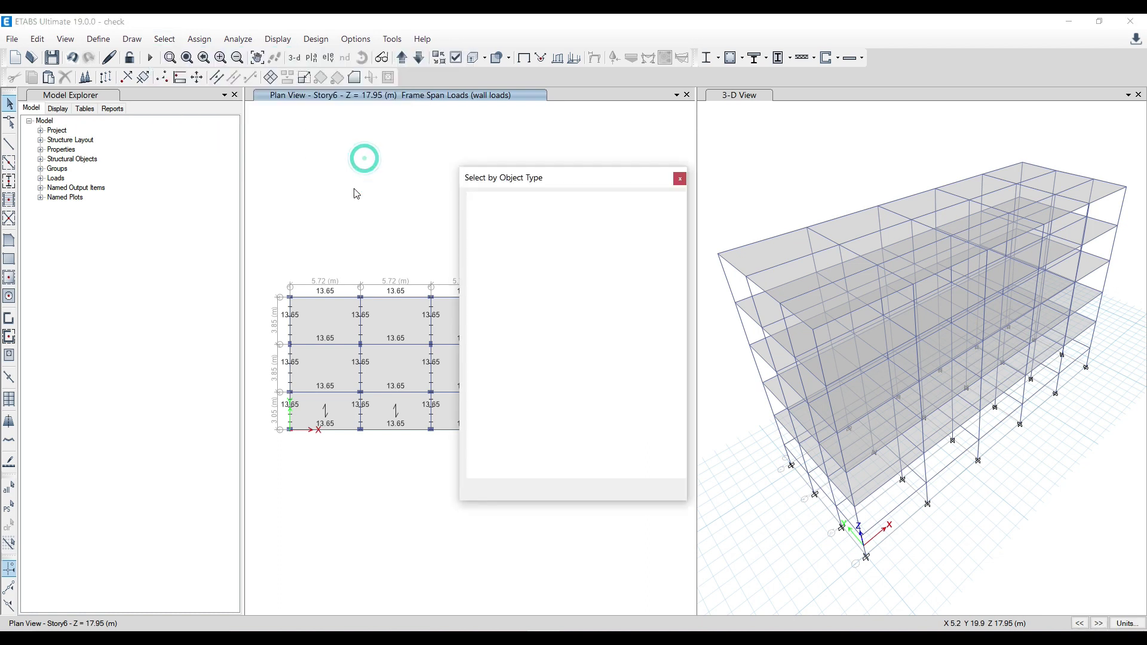
{"action": "left_click", "coordinate": [501, 238]}
{"action": "left_click", "coordinate": [516, 458]}
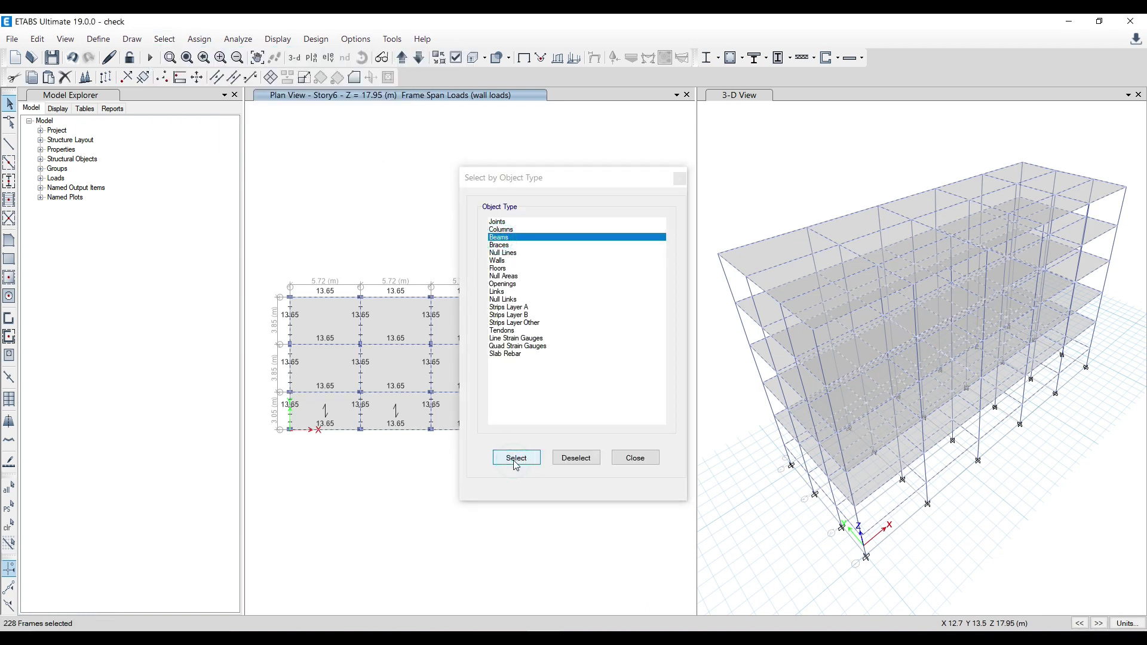
{"action": "left_click", "coordinate": [680, 178]}
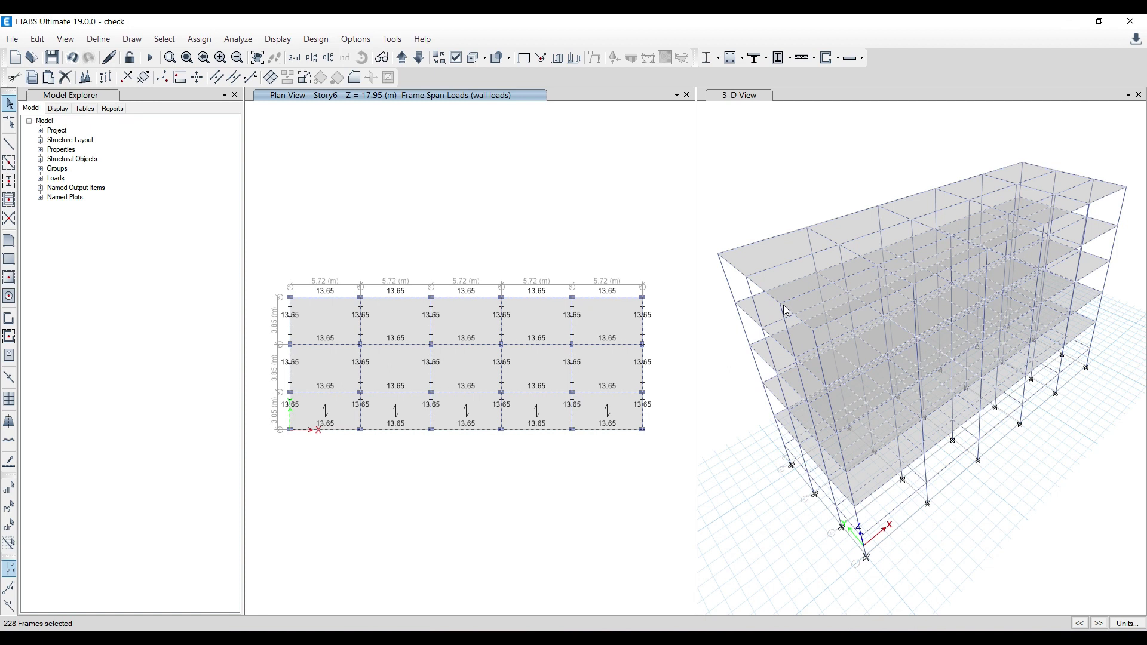
{"action": "right_click", "coordinate": [495, 191]}
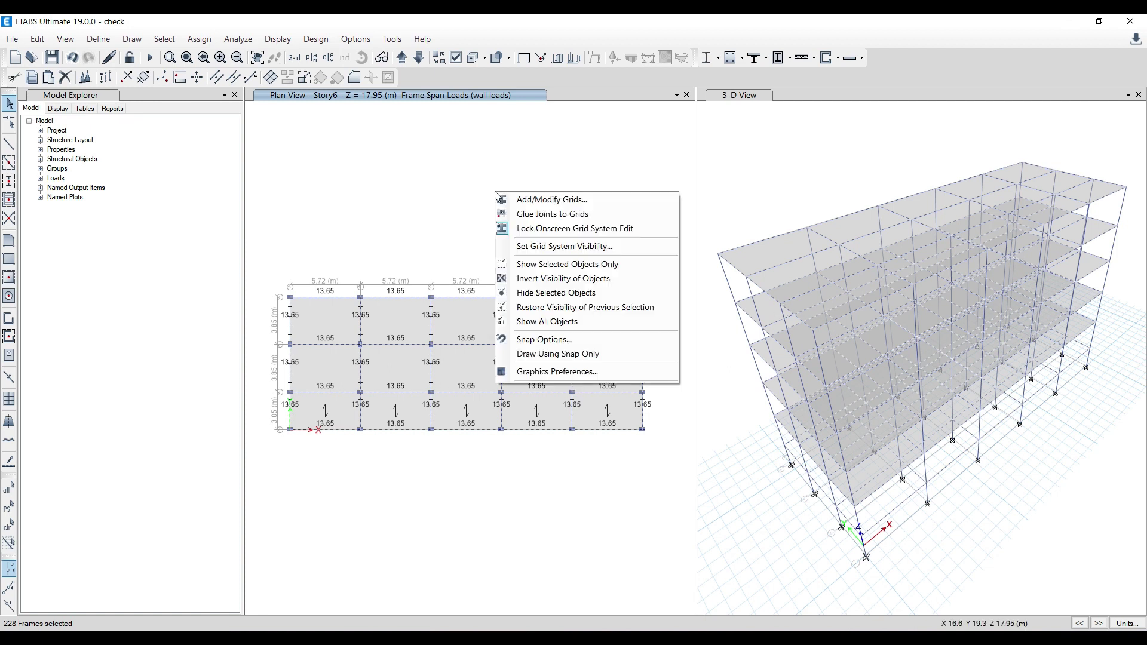
{"action": "left_click", "coordinate": [542, 267]}
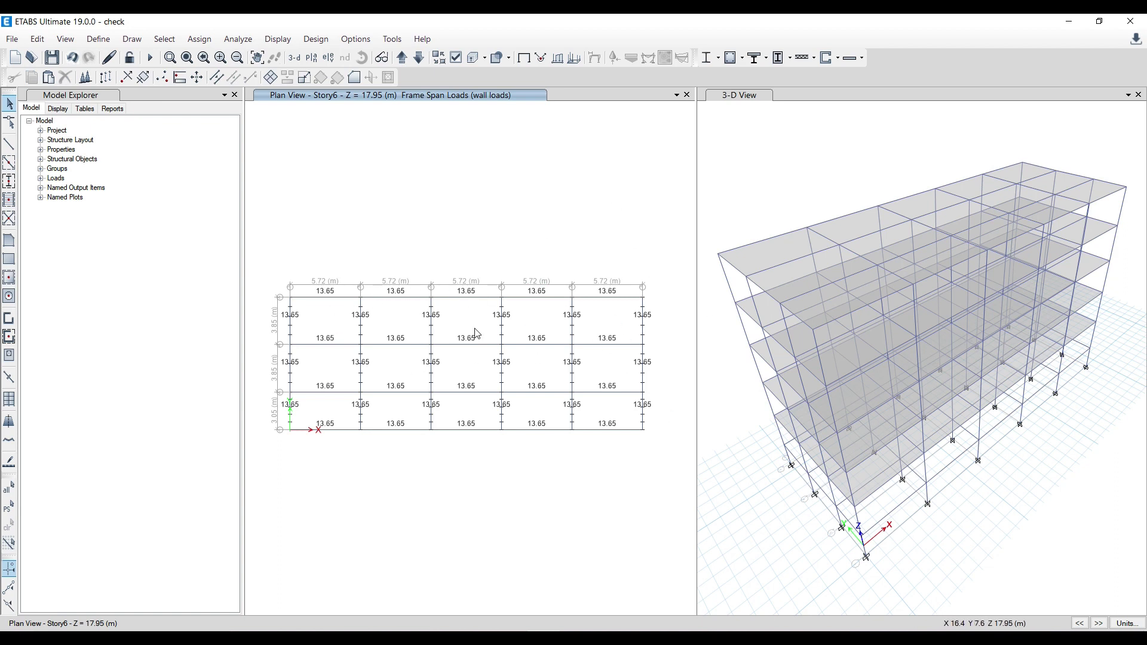
Select the interior beams on the Story6 plan and delete their existing distributed loads in the wall loads pattern.
{"action": "mouse_move", "coordinate": [606, 417]}
{"action": "left_mouse_down"}
{"action": "mouse_move", "coordinate": [315, 313]}
{"action": "mouse_move", "coordinate": [620, 420]}
{"action": "left_mouse_up"}
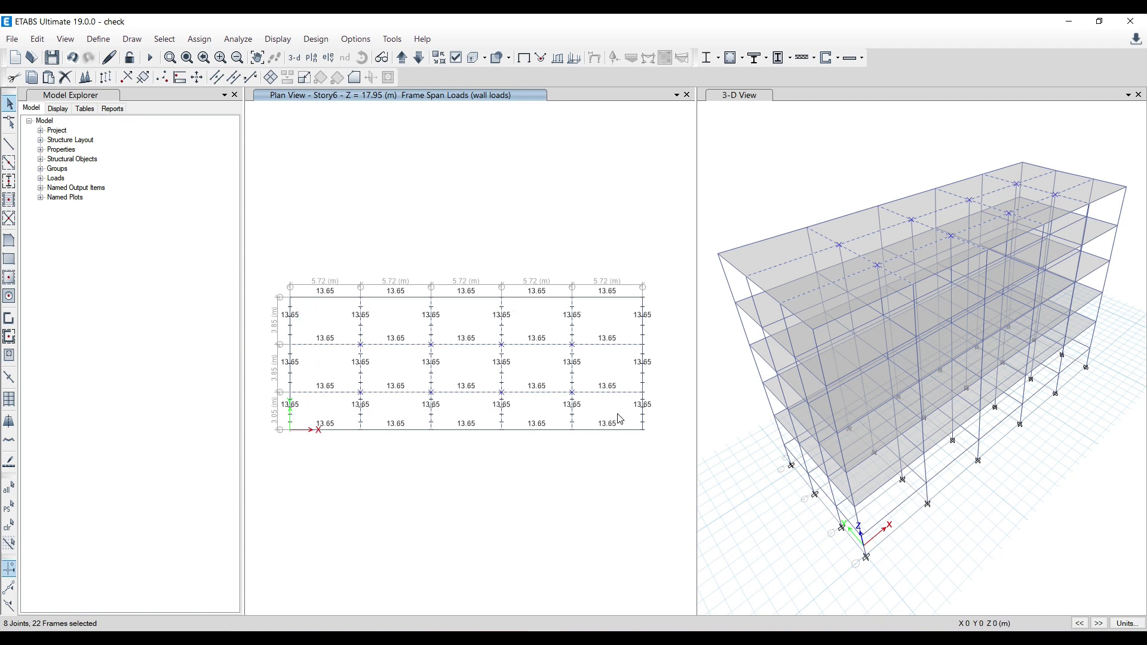
{"action": "key", "text": "ctrl+q"}
{"action": "left_click", "coordinate": [306, 318]}
{"action": "left_click_drag", "start_coordinate": [580, 423], "coordinate": [341, 313]}
{"action": "left_click", "coordinate": [199, 39]}
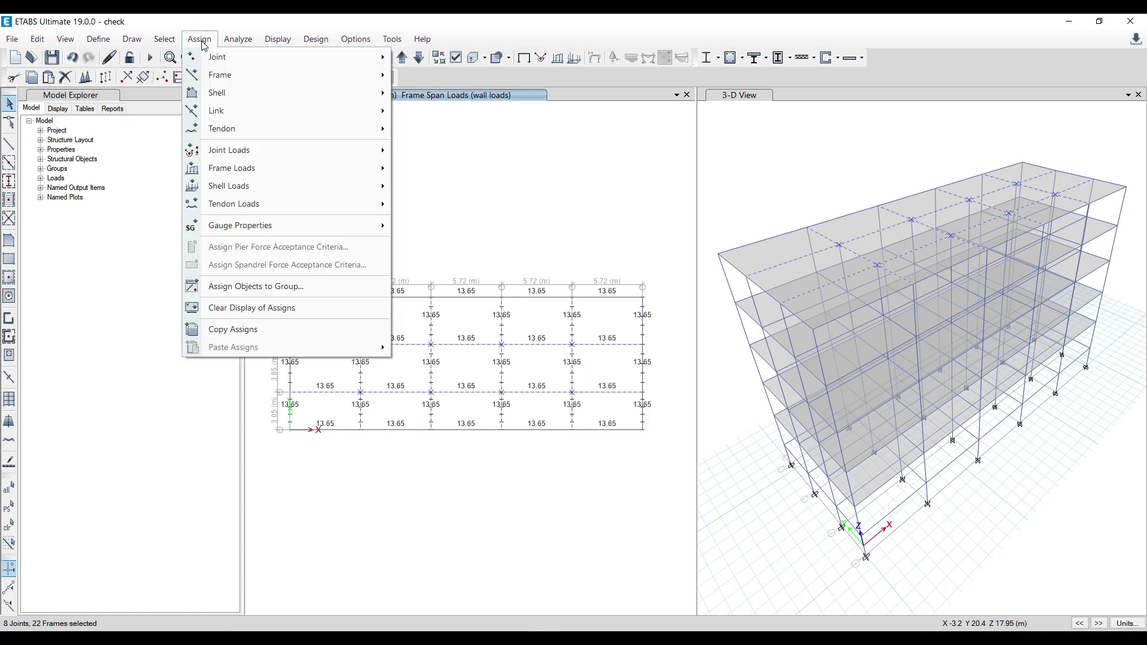
{"action": "mouse_move", "coordinate": [255, 163]}
{"action": "left_click", "coordinate": [420, 188]}
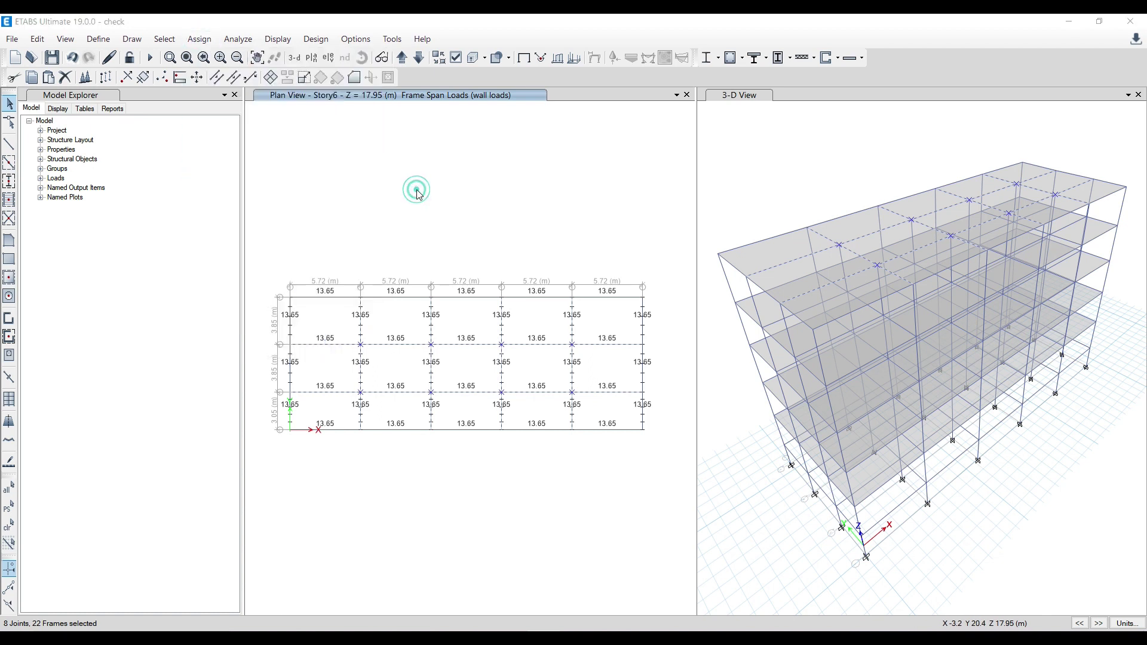
{"action": "left_click_drag", "start_coordinate": [402, 156], "coordinate": [812, 161]}
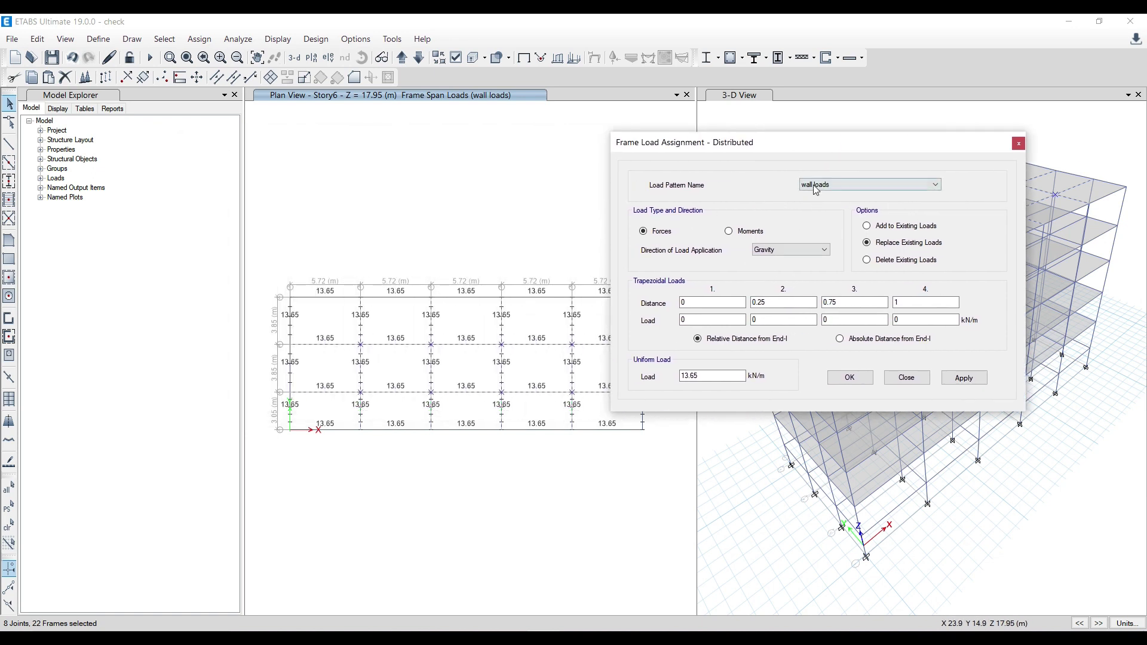
{"action": "left_click", "coordinate": [850, 185]}
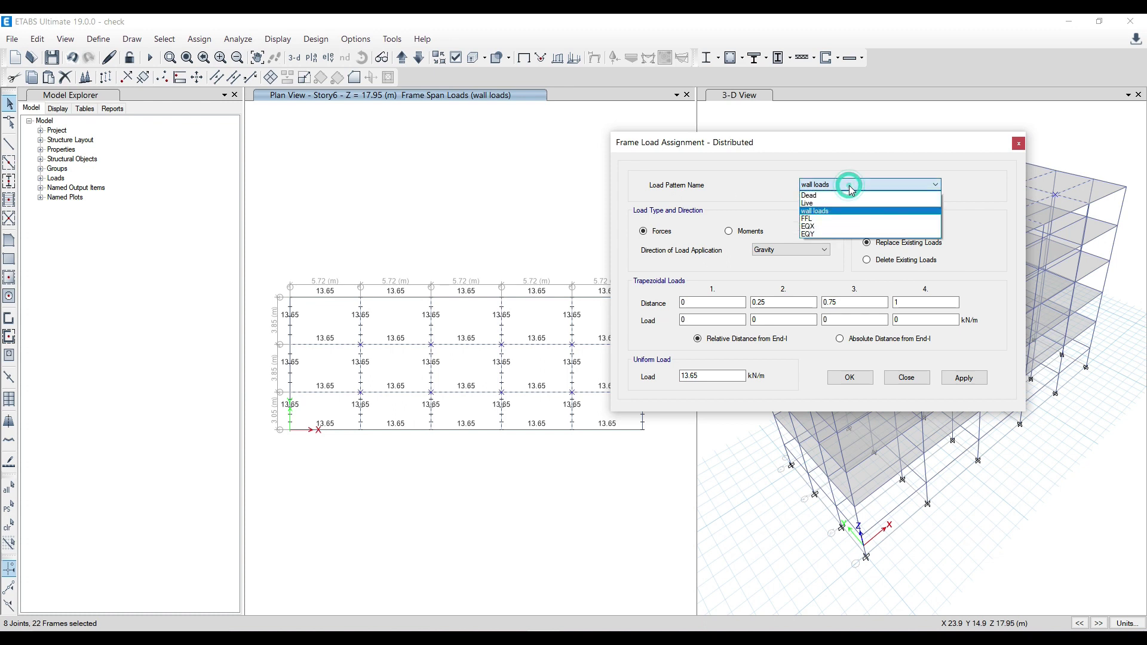
{"action": "left_click", "coordinate": [830, 211]}
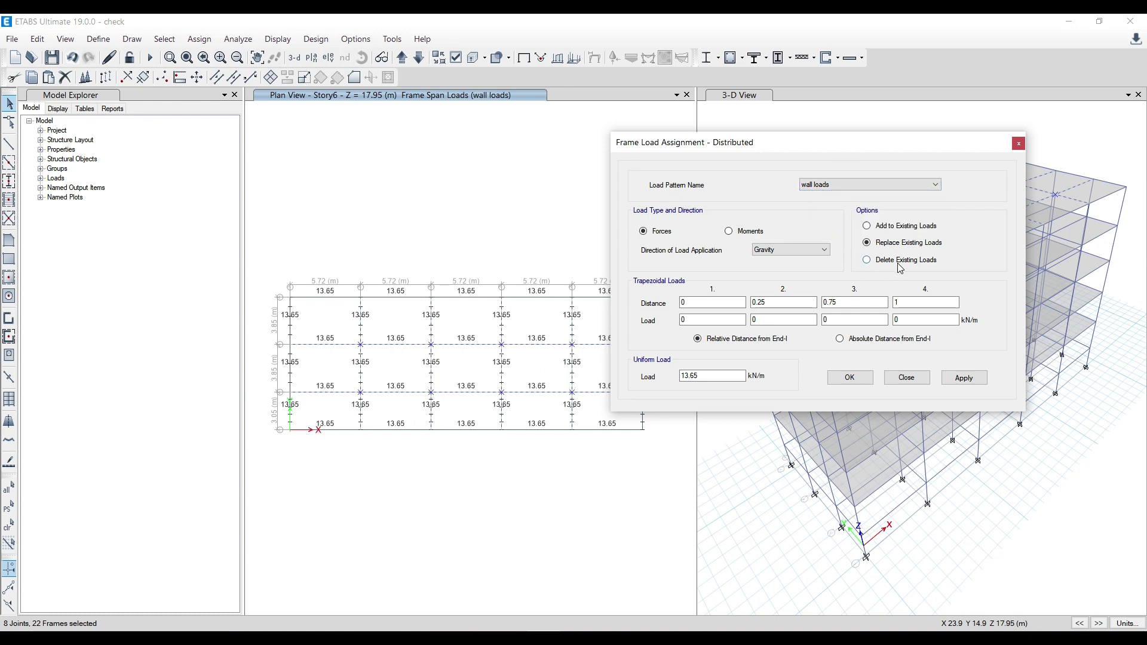
{"action": "left_click", "coordinate": [867, 261]}
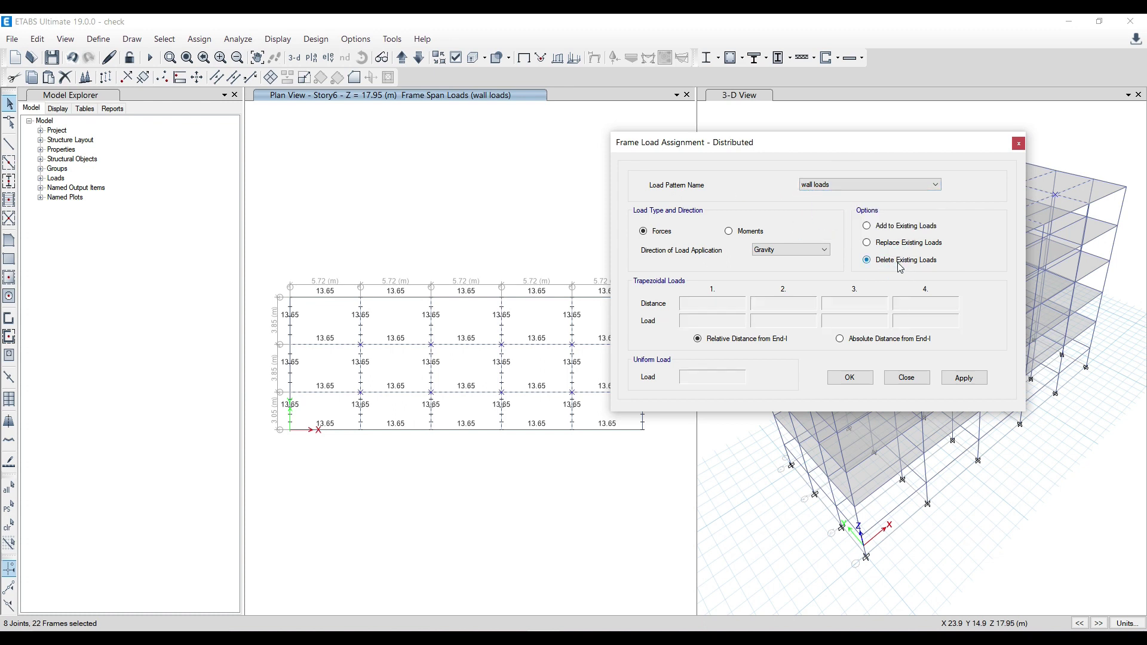
{"action": "left_click", "coordinate": [964, 379]}
{"action": "left_click", "coordinate": [847, 379]}
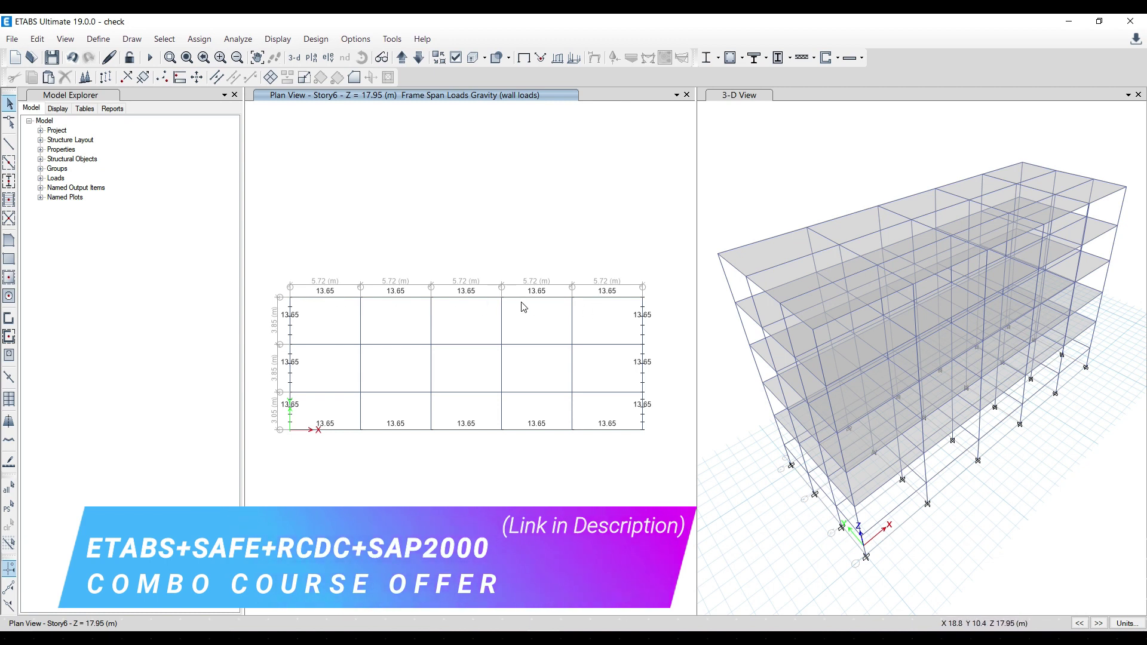
Switch to Paint and write "= 21*.25*1.3" in a new text box below the brick wall weight calculation.
{"action": "key", "text": "alt+Tab"}
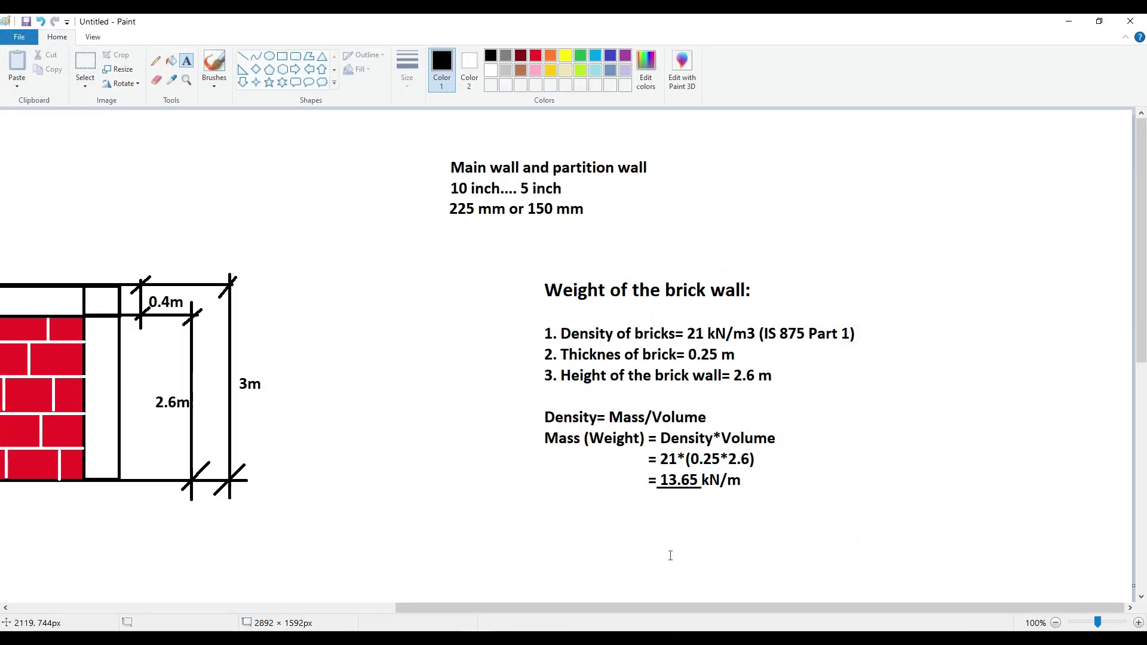
{"action": "left_click", "coordinate": [660, 608]}
{"action": "scroll", "coordinate": [496, 344], "scroll_direction": "down", "scroll_amount": 2}
{"action": "left_click_drag", "start_coordinate": [638, 413], "coordinate": [873, 507]}
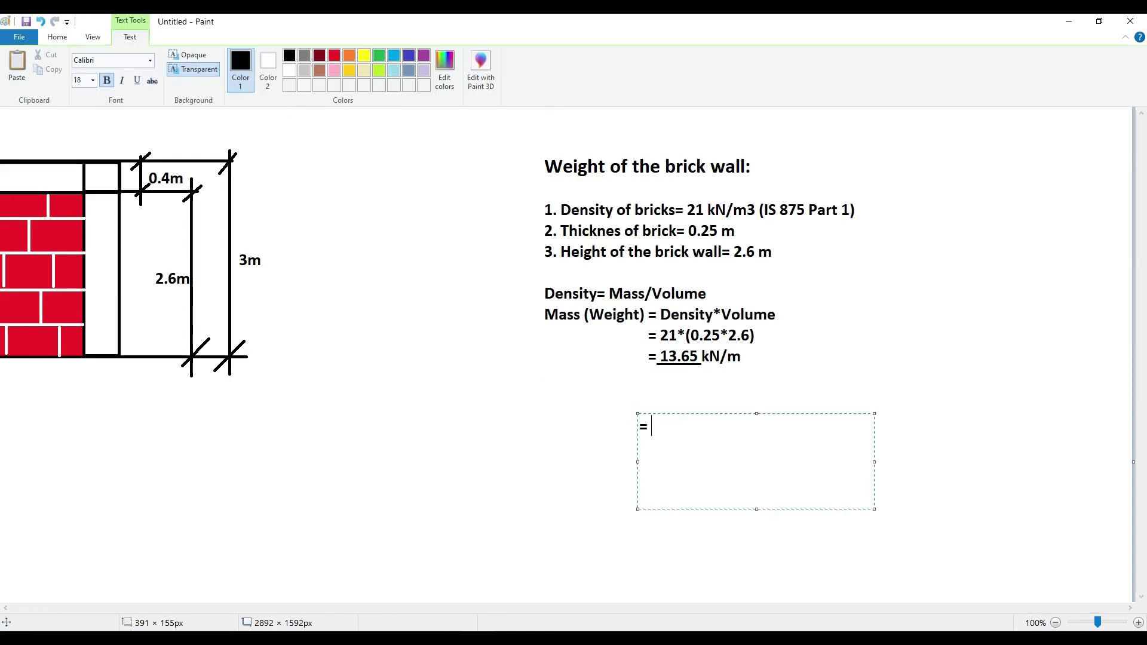
{"action": "type", "text": "= 21*.25*1.3"}
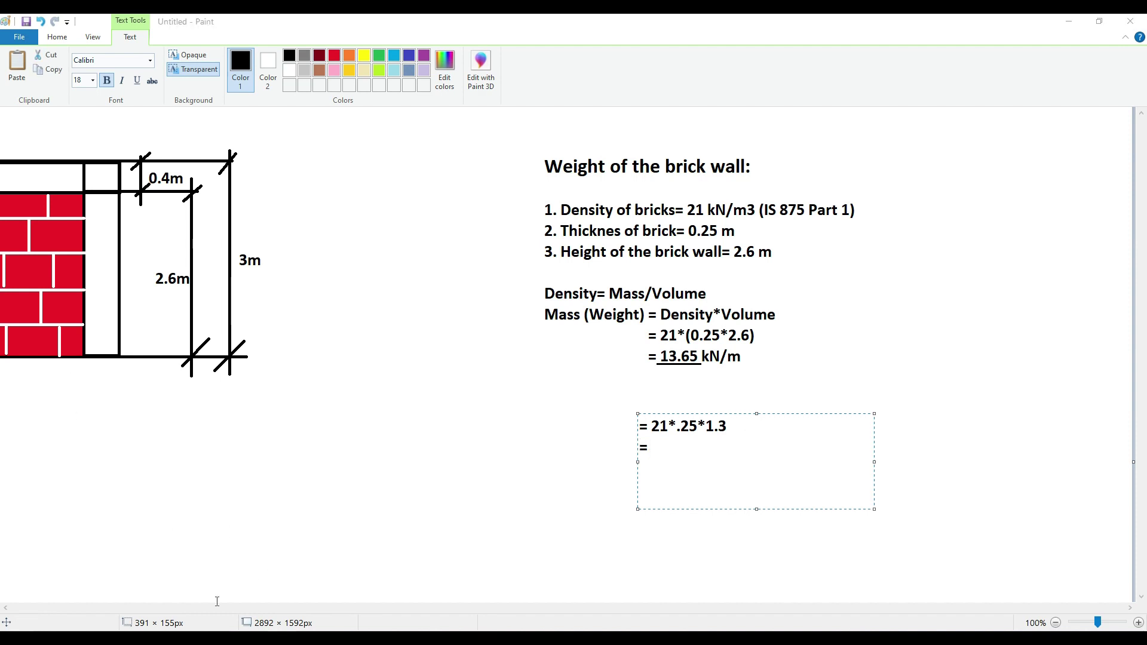
Calculate 21 × 0.25 × 1.3 in Calculator and close it.
{"action": "left_click", "coordinate": [354, 406]}
{"action": "left_click", "coordinate": [309, 427]}
{"action": "left_click", "coordinate": [469, 338]}
{"action": "left_click", "coordinate": [409, 447]}
{"action": "left_click", "coordinate": [364, 411]}
{"action": "left_click", "coordinate": [358, 376]}
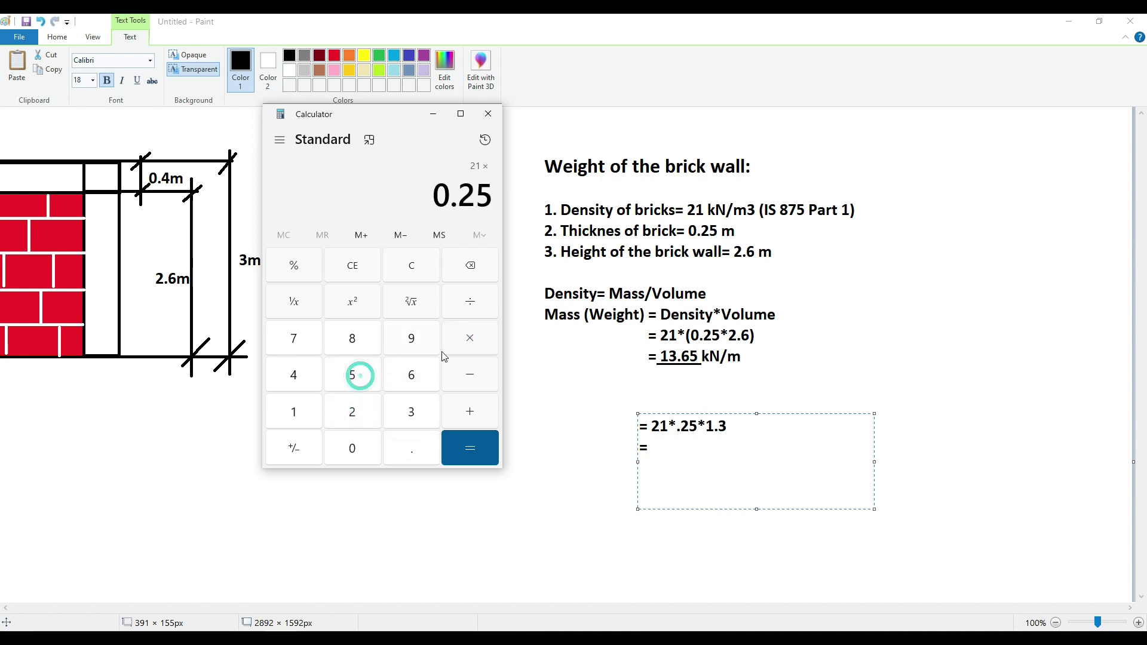
{"action": "left_click", "coordinate": [465, 339]}
{"action": "left_click", "coordinate": [293, 411]}
{"action": "left_click", "coordinate": [408, 449]}
{"action": "left_click", "coordinate": [411, 412]}
{"action": "left_click", "coordinate": [461, 445]}
{"action": "left_click", "coordinate": [488, 123]}
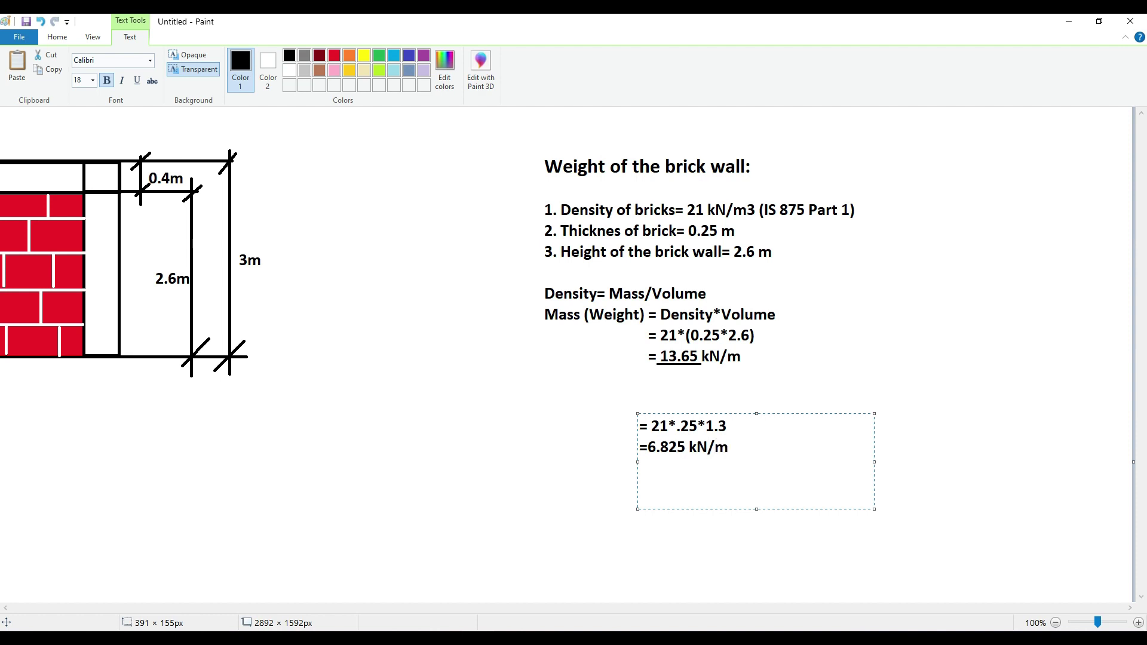
Label the new calculation "Terrace wall" and align its "=6.825 kN/m" result line under the equals sign.
{"action": "left_click", "coordinate": [642, 429]}
{"action": "type", "text": "Terrace "}
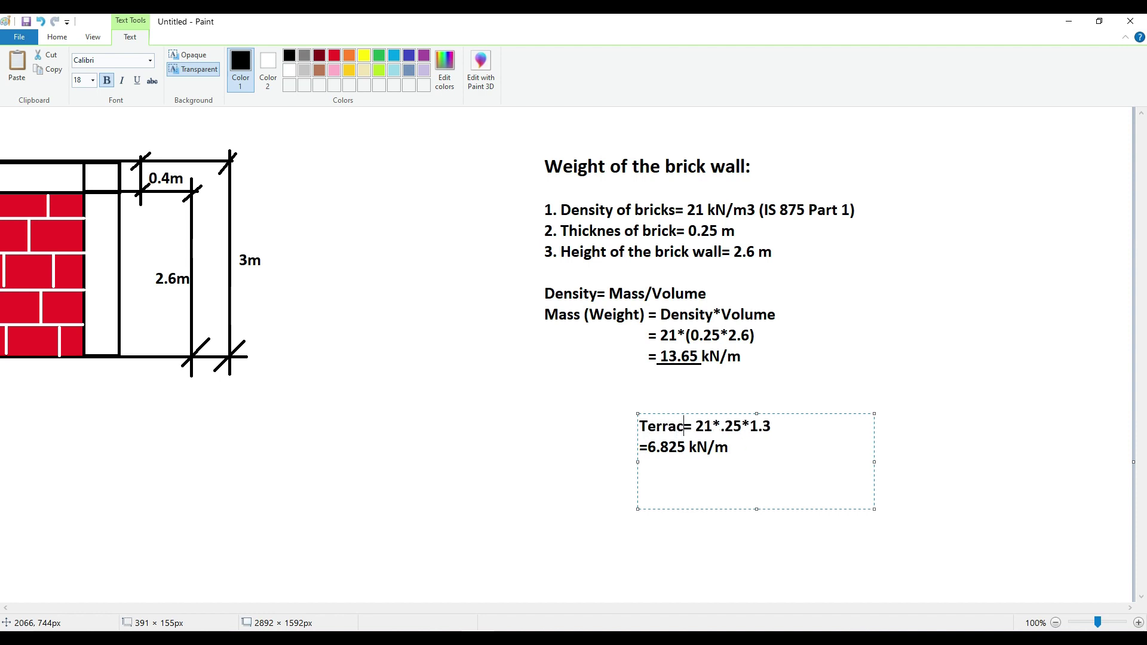
{"action": "type", "text": "wall ="}
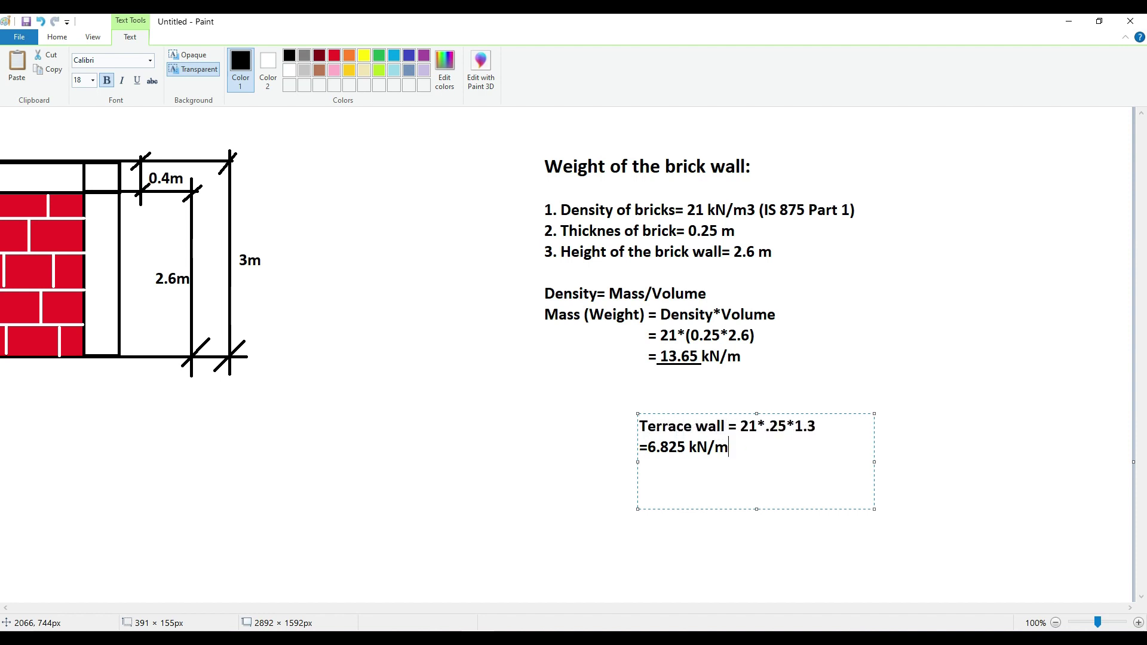
{"action": "type", "text": " 21*.25*1.3"}
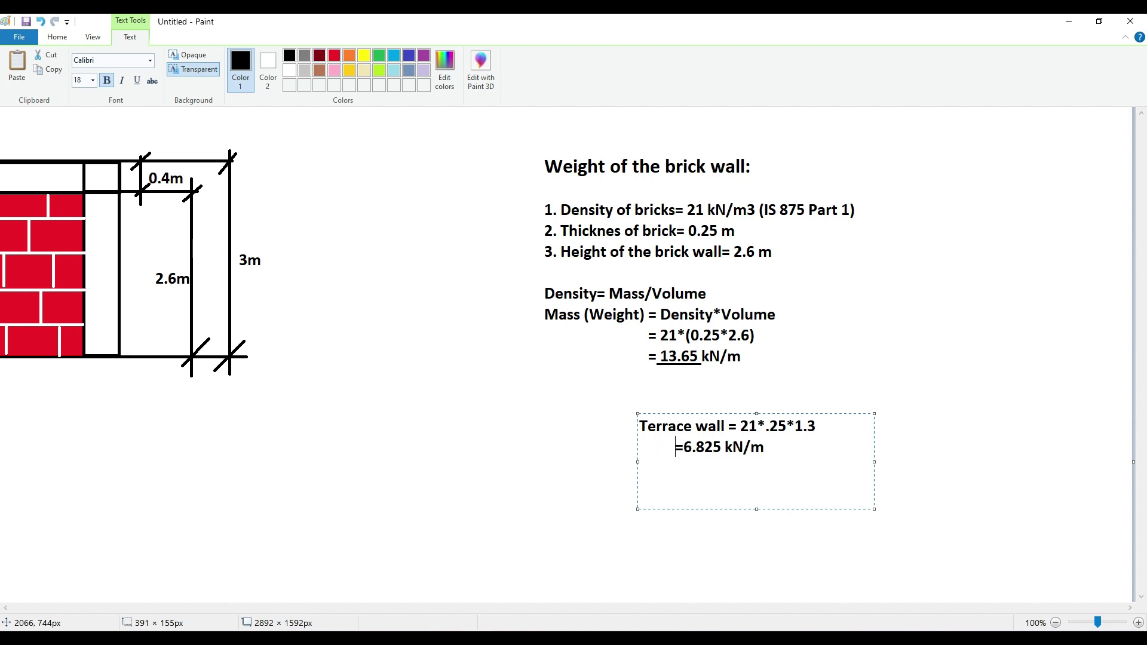
{"action": "key", "text": "BackSpace"}
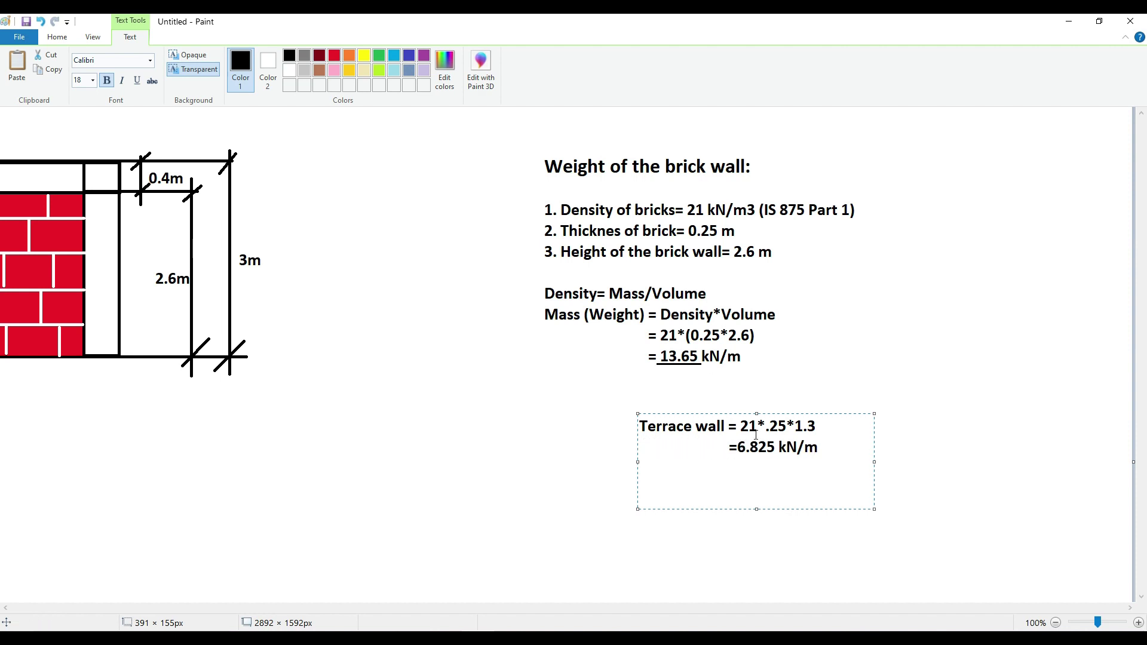
{"action": "left_click", "coordinate": [936, 365]}
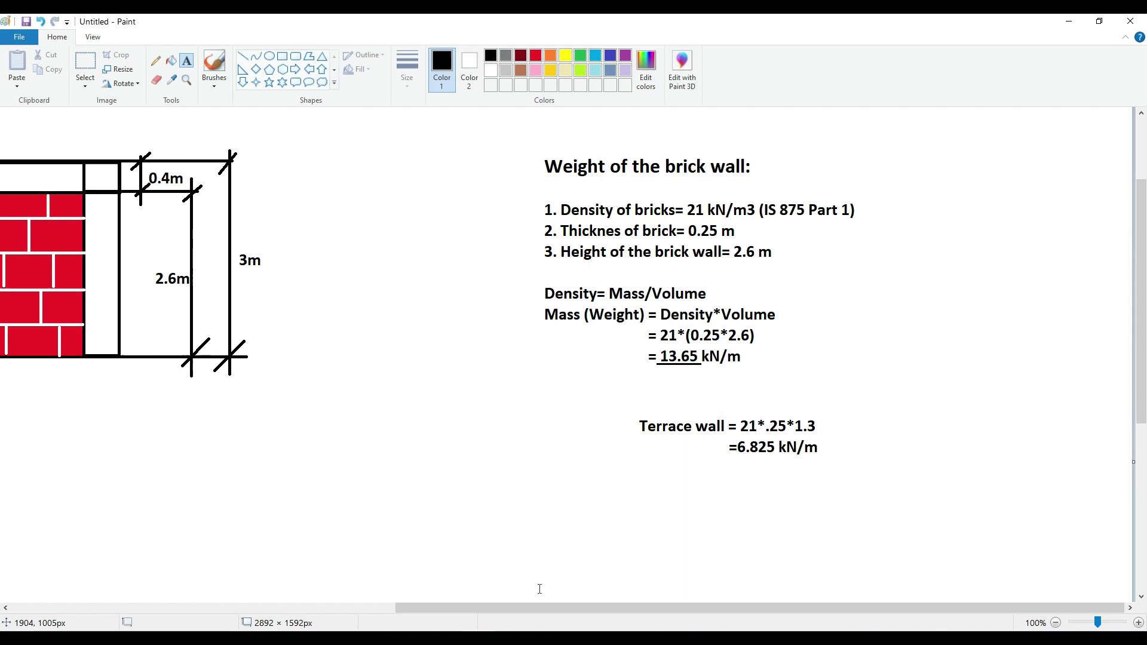
Switch back to ETABS, reselect the interior Story6 beams and delete their distributed loads in the wall loads pattern again.
{"action": "key", "text": "alt+Tab"}
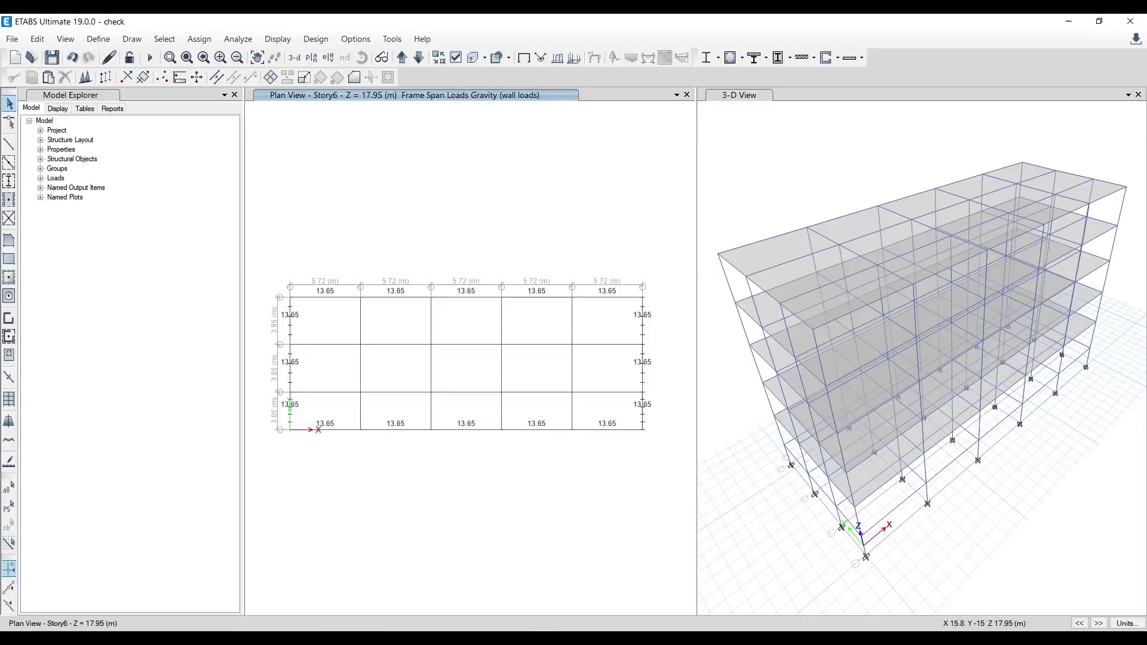
{"action": "left_click", "coordinate": [377, 328]}
{"action": "left_click_drag", "start_coordinate": [601, 412], "coordinate": [333, 324]}
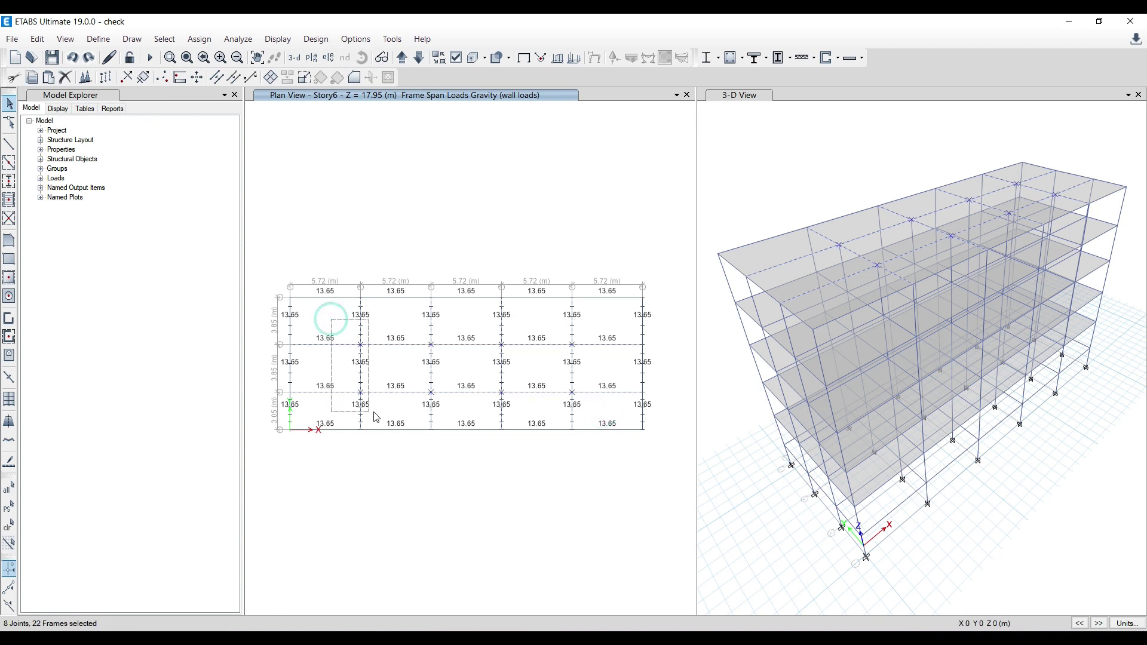
{"action": "left_click", "coordinate": [199, 39]}
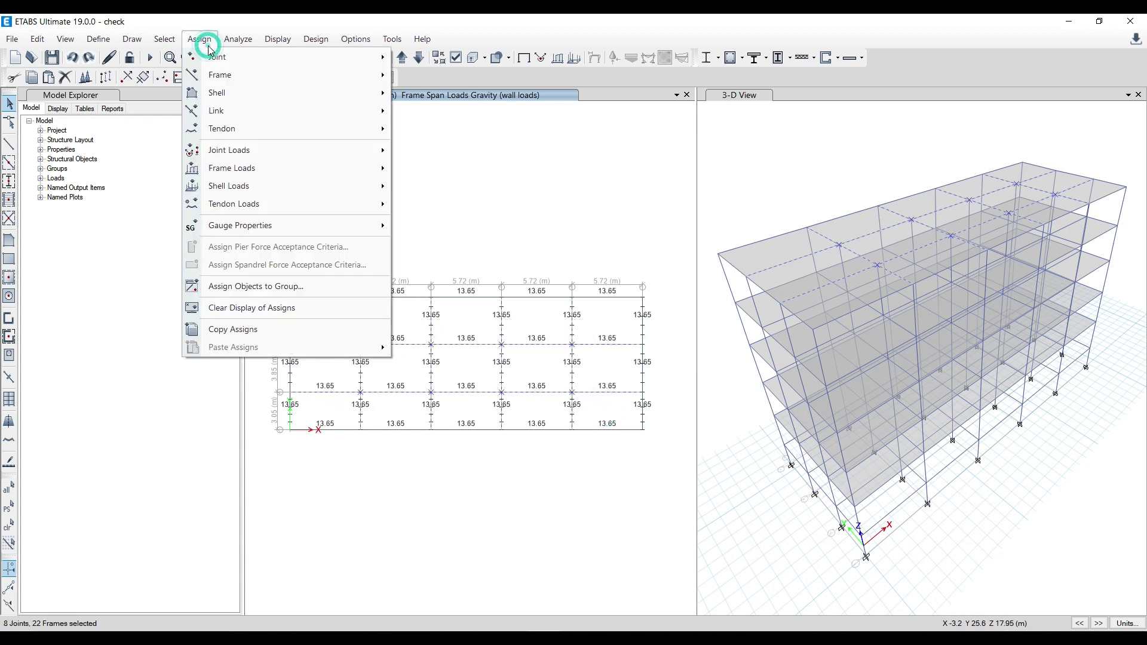
{"action": "mouse_move", "coordinate": [262, 174]}
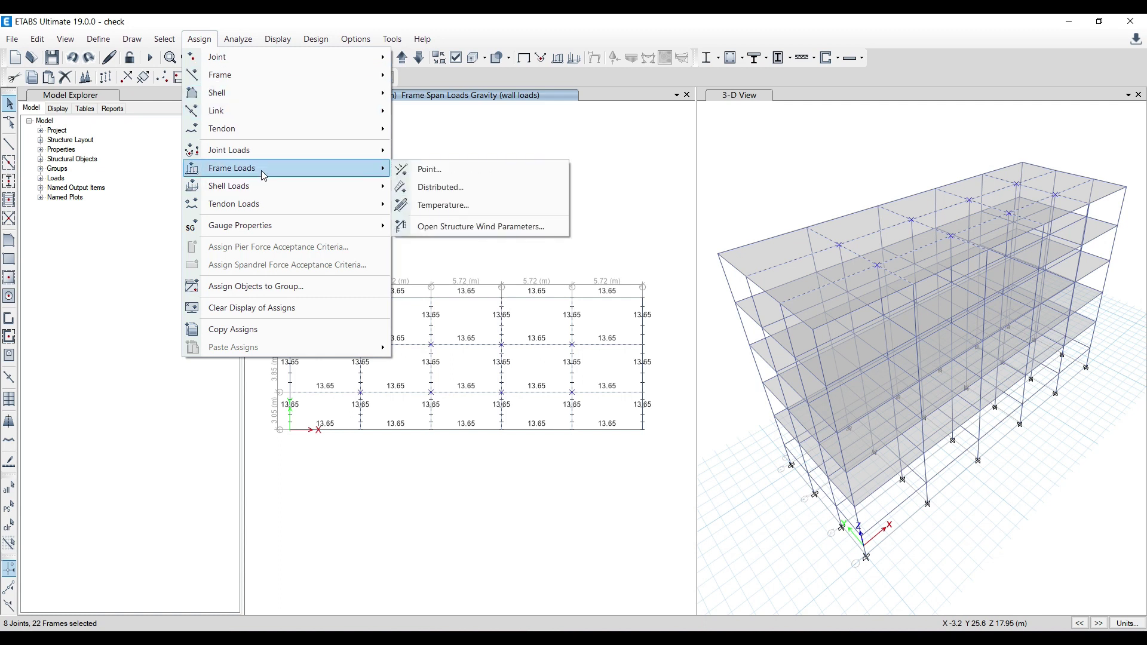
{"action": "left_click", "coordinate": [440, 188]}
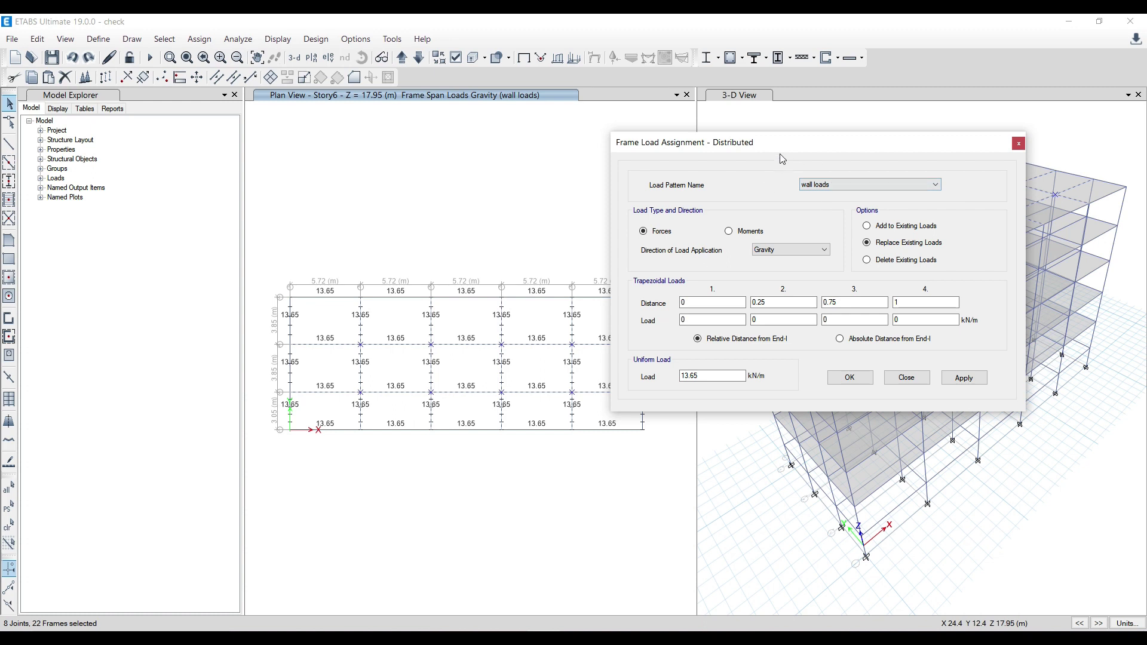
{"action": "left_click_drag", "start_coordinate": [780, 154], "coordinate": [701, 157]}
{"action": "left_click", "coordinate": [814, 262]}
{"action": "left_click", "coordinate": [885, 380]}
{"action": "left_click", "coordinate": [772, 381]}
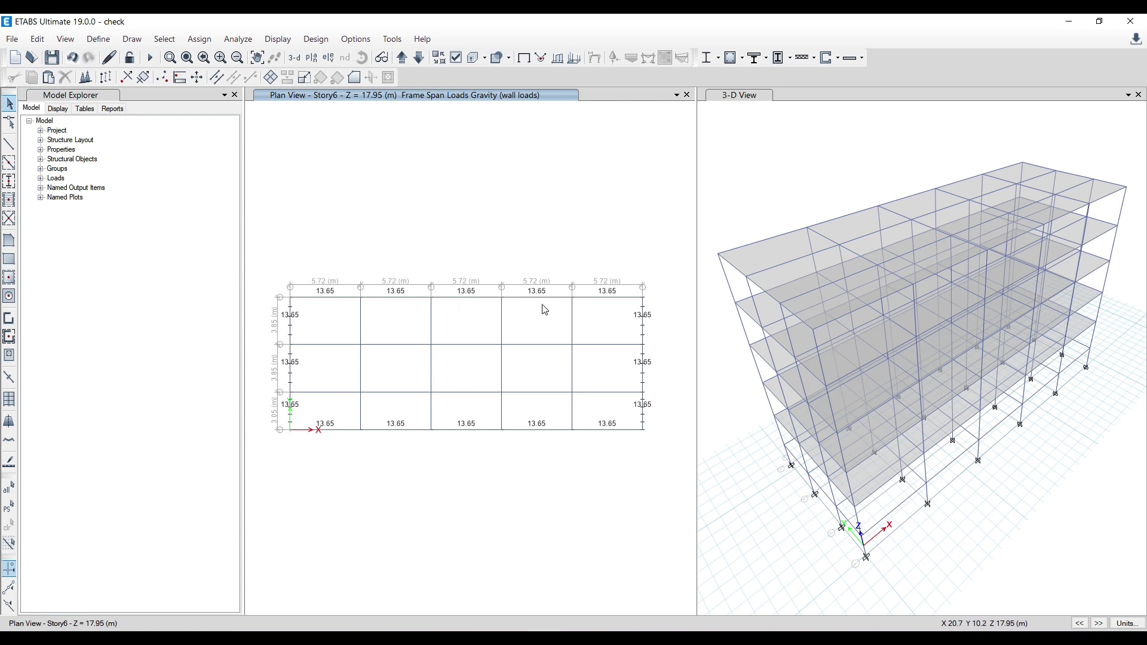
Check the terrace wall load in the Paint calculation and return to the Story6 plan in ETABS with nothing selected.
{"action": "key", "text": "alt+Tab"}
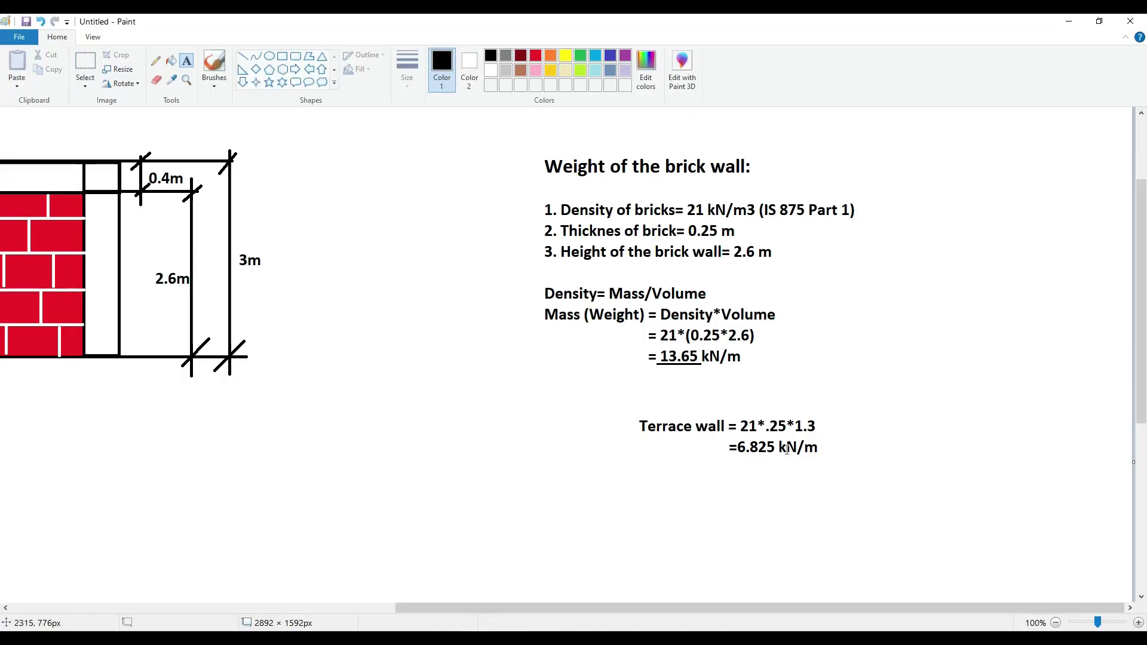
{"action": "left_click", "coordinate": [1068, 21]}
{"action": "left_click_drag", "start_coordinate": [273, 273], "coordinate": [687, 466]}
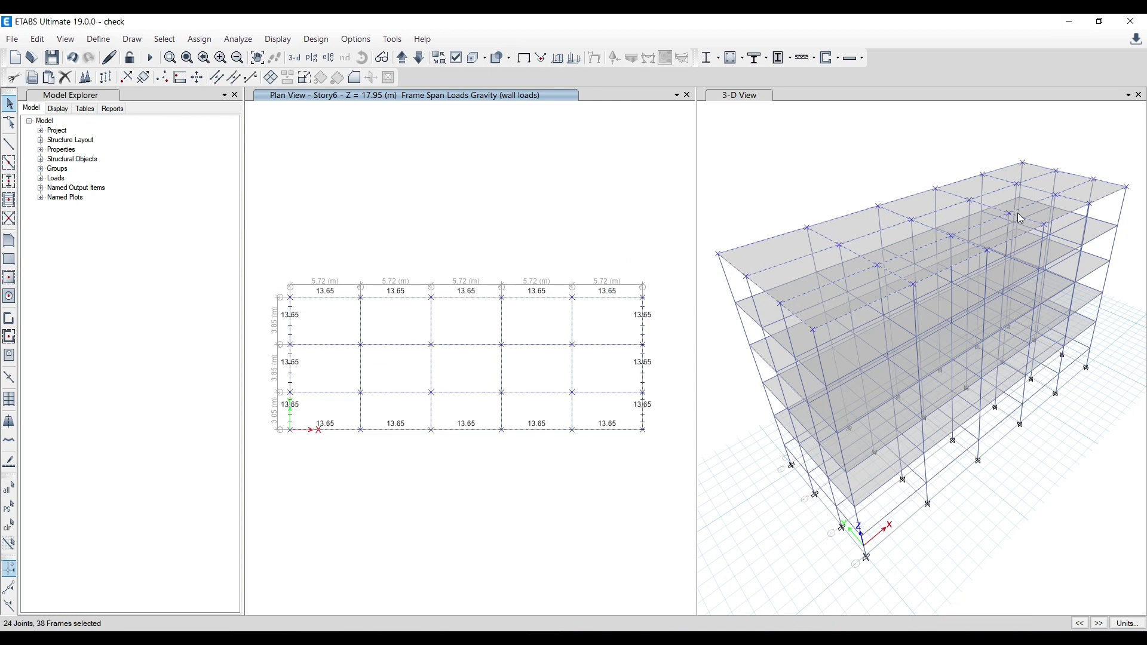
{"action": "left_click", "coordinate": [379, 248]}
Select all perimeter beams on Story6 and replace their wall loads with a uniform gravity load of 6.825 kN/m.
{"action": "left_click_drag", "start_coordinate": [275, 281], "coordinate": [658, 308]}
{"action": "left_click_drag", "start_coordinate": [629, 265], "coordinate": [688, 457]}
{"action": "left_click_drag", "start_coordinate": [274, 423], "coordinate": [668, 475]}
{"action": "left_click_drag", "start_coordinate": [275, 276], "coordinate": [303, 449]}
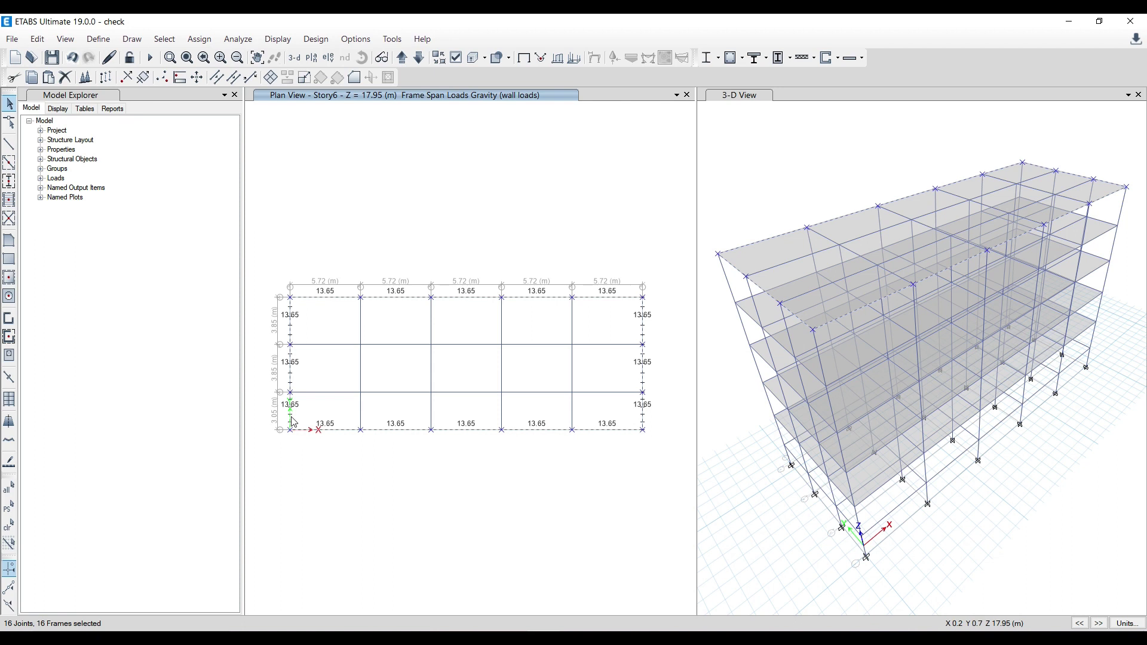
{"action": "left_click", "coordinate": [199, 41]}
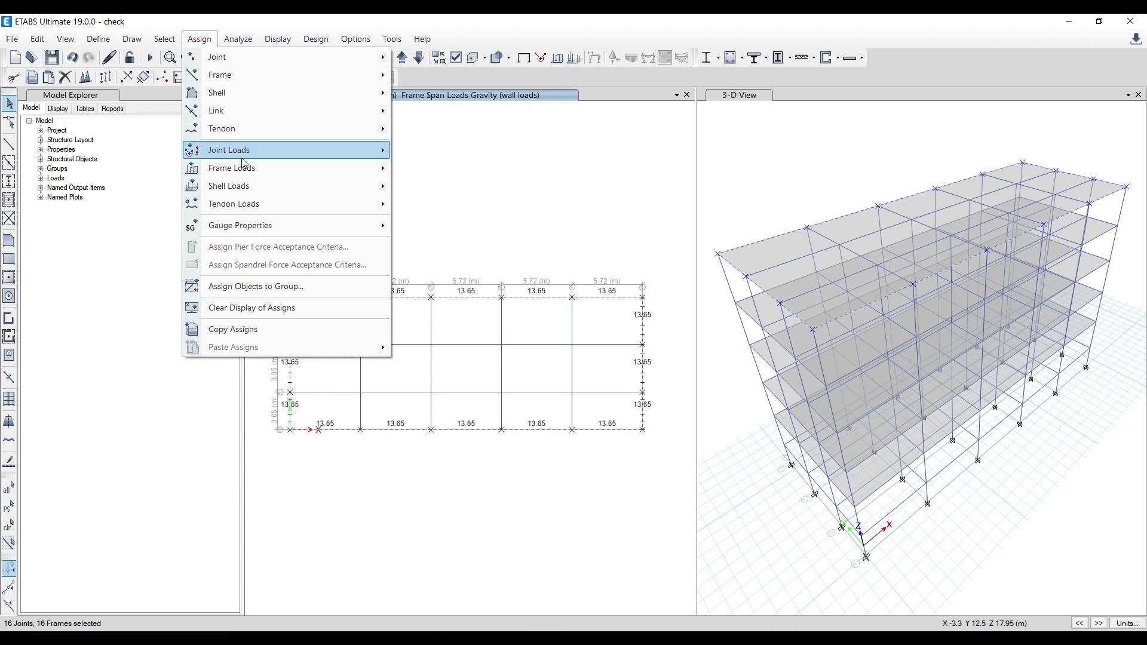
{"action": "mouse_move", "coordinate": [246, 169]}
{"action": "left_click", "coordinate": [450, 189]}
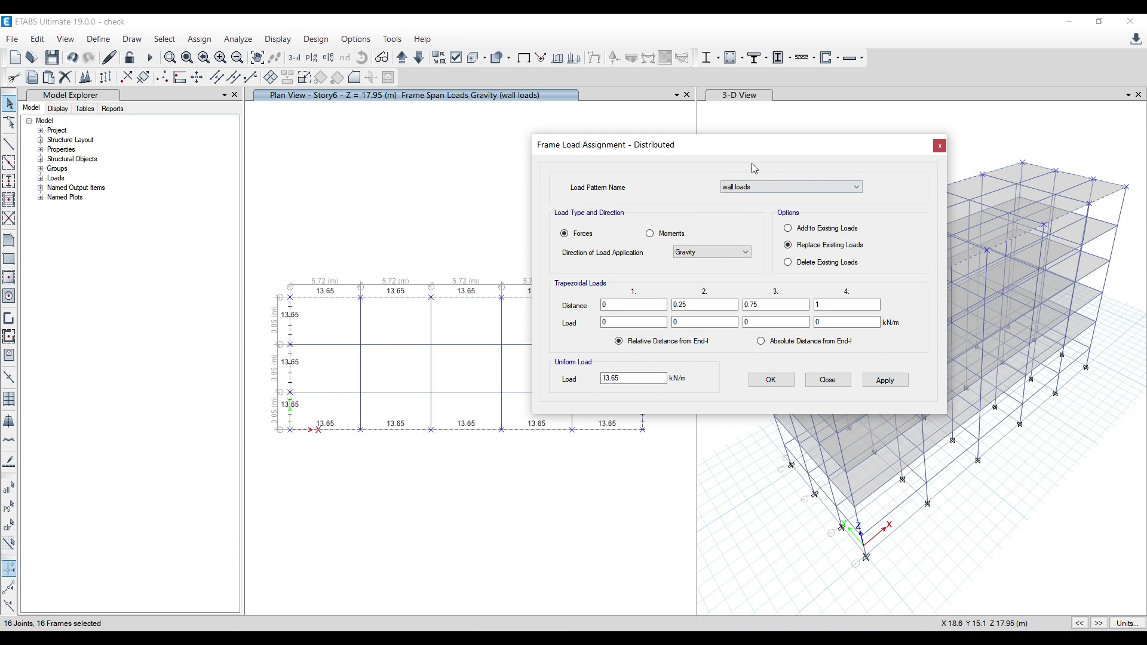
{"action": "left_click_drag", "start_coordinate": [737, 152], "coordinate": [811, 149]}
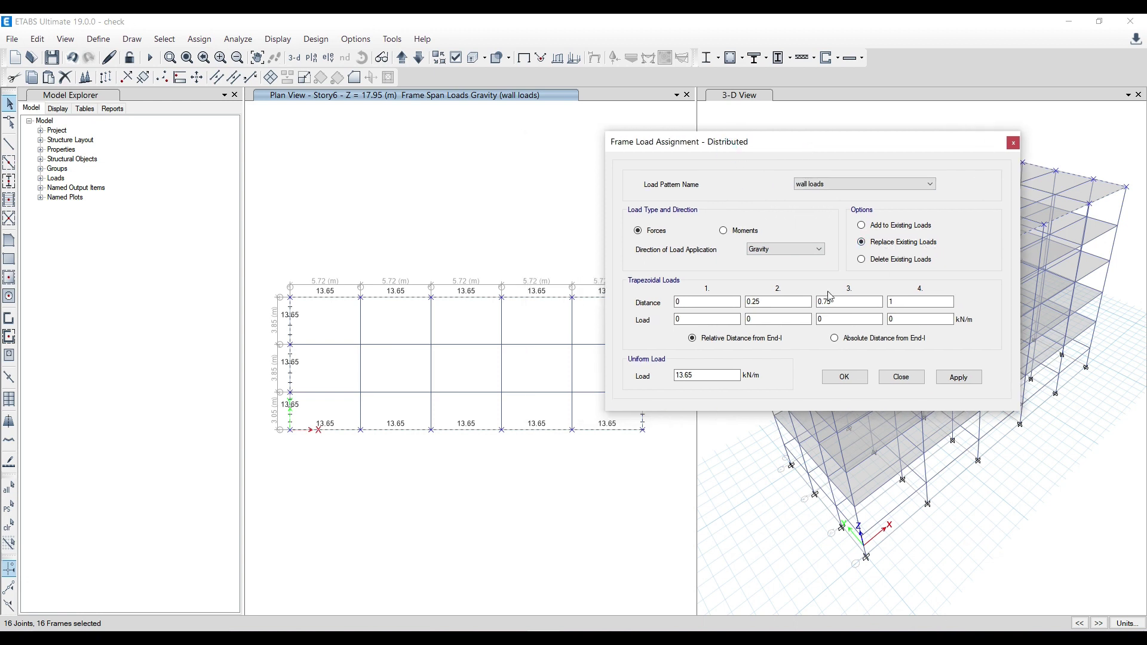
{"action": "double_click", "coordinate": [711, 375]}
{"action": "left_click", "coordinate": [959, 376]}
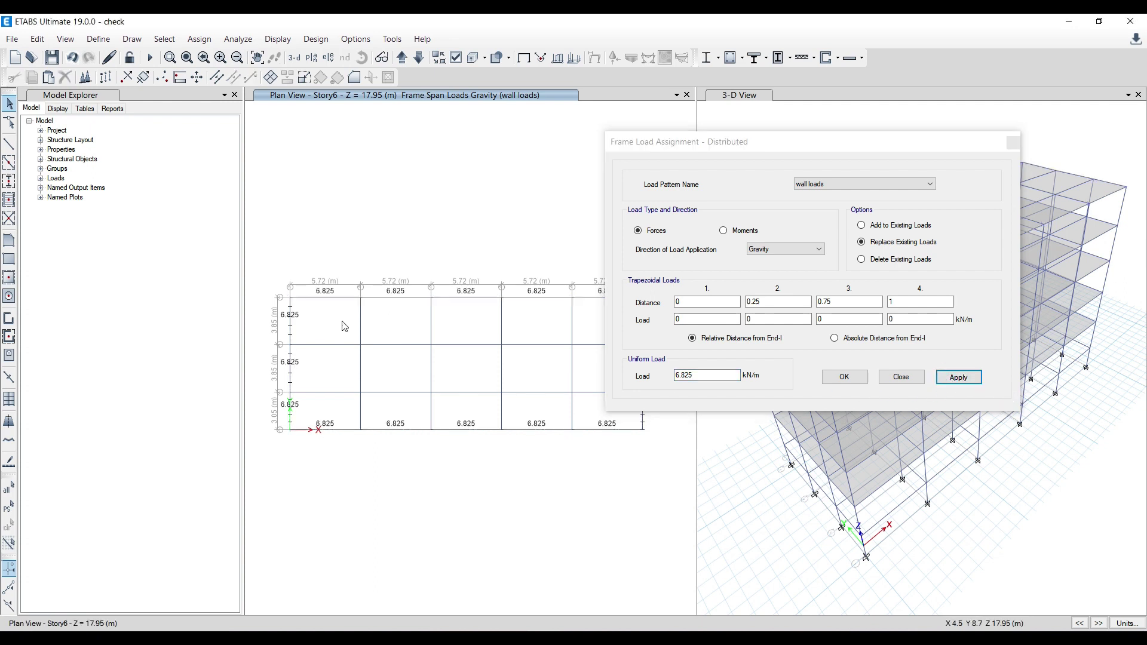
Assign a 7 kN/m uniform wall load to the interior beam in the second column line and to an adjoining interior horizontal beam.
{"action": "left_click", "coordinate": [359, 369]}
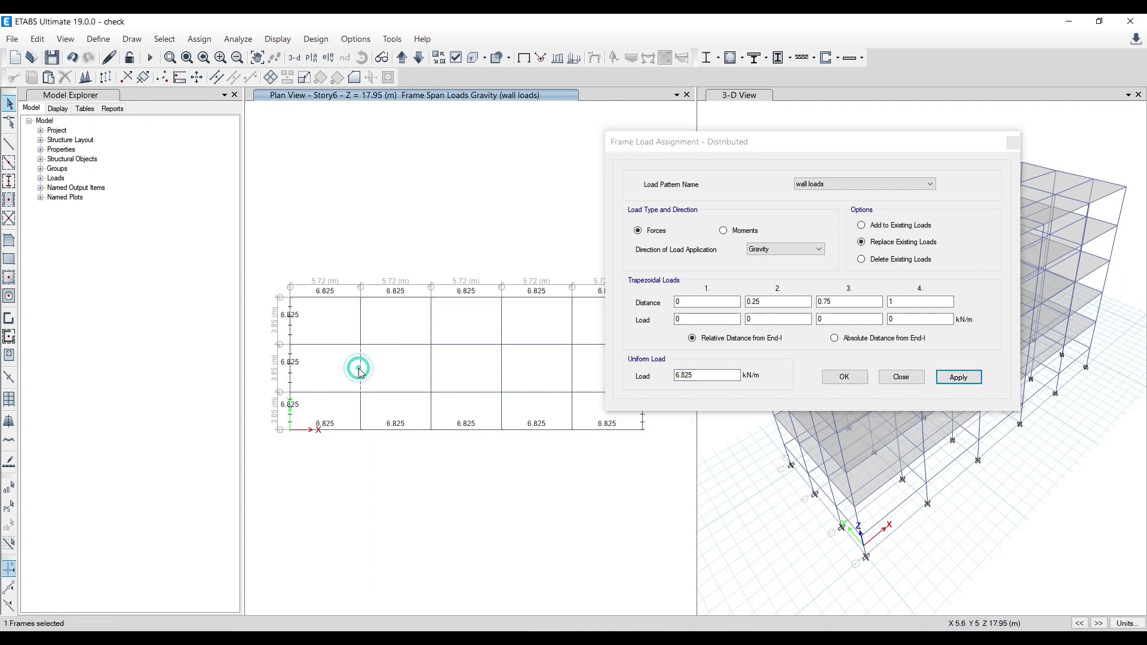
{"action": "double_click", "coordinate": [709, 376]}
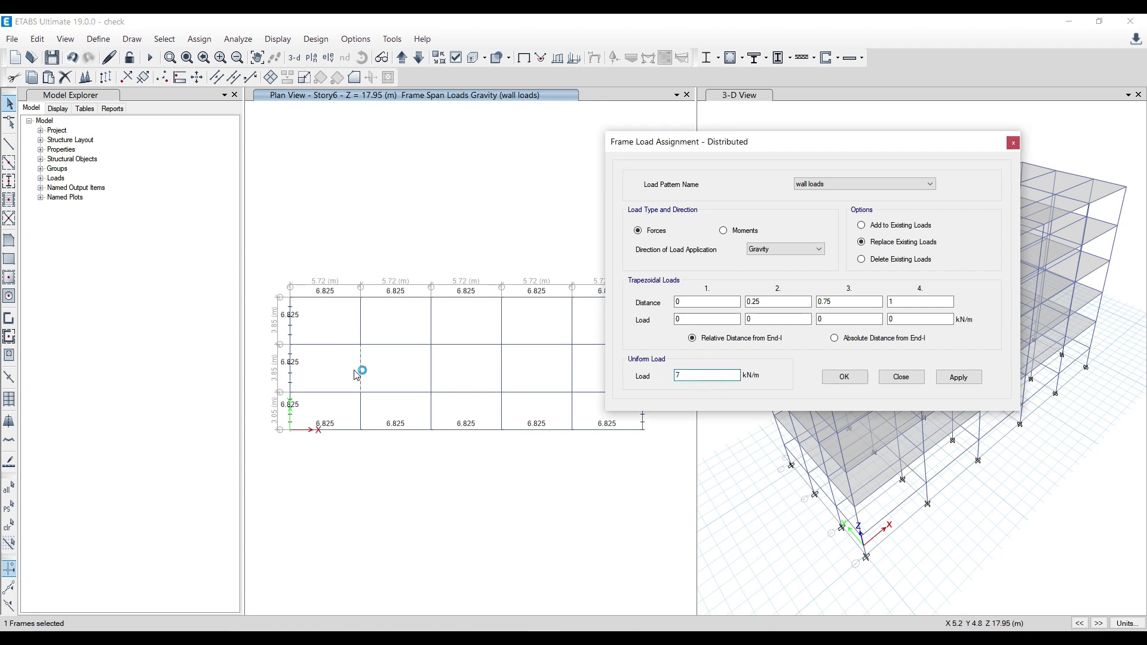
{"action": "left_click", "coordinate": [969, 377]}
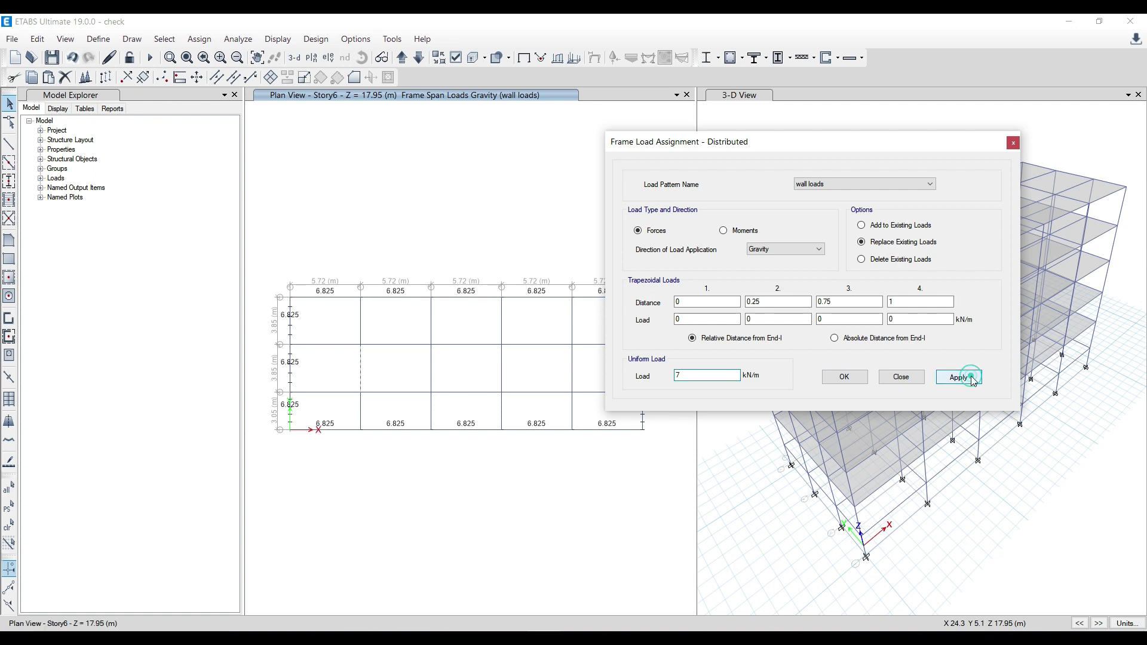
{"action": "left_click", "coordinate": [381, 344]}
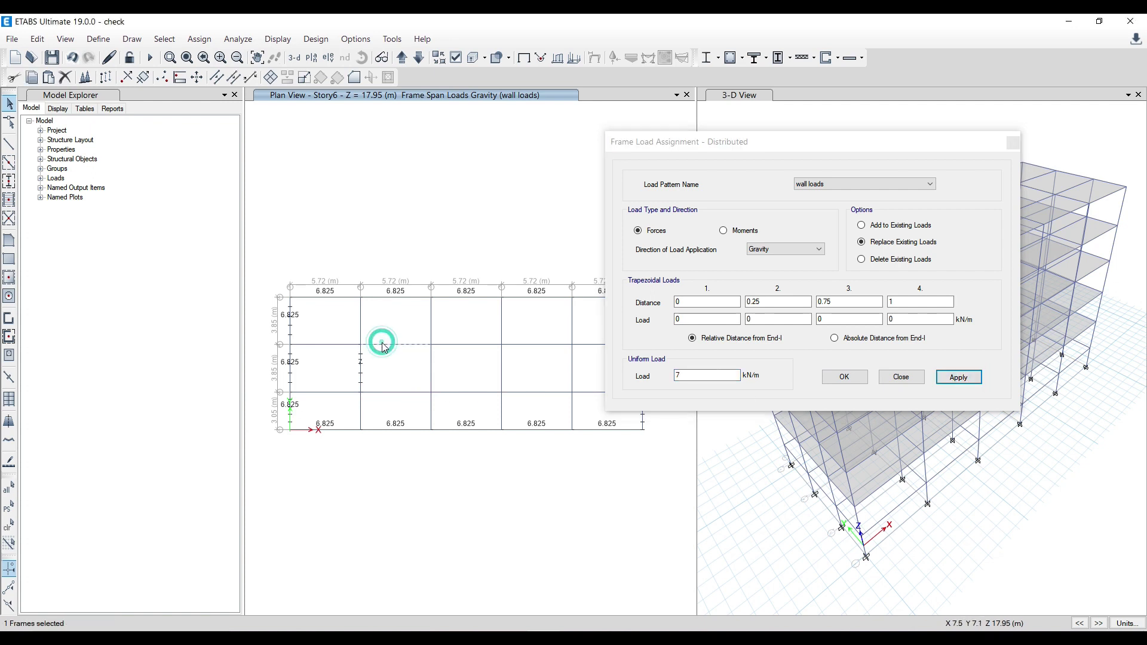
{"action": "left_click", "coordinate": [958, 377]}
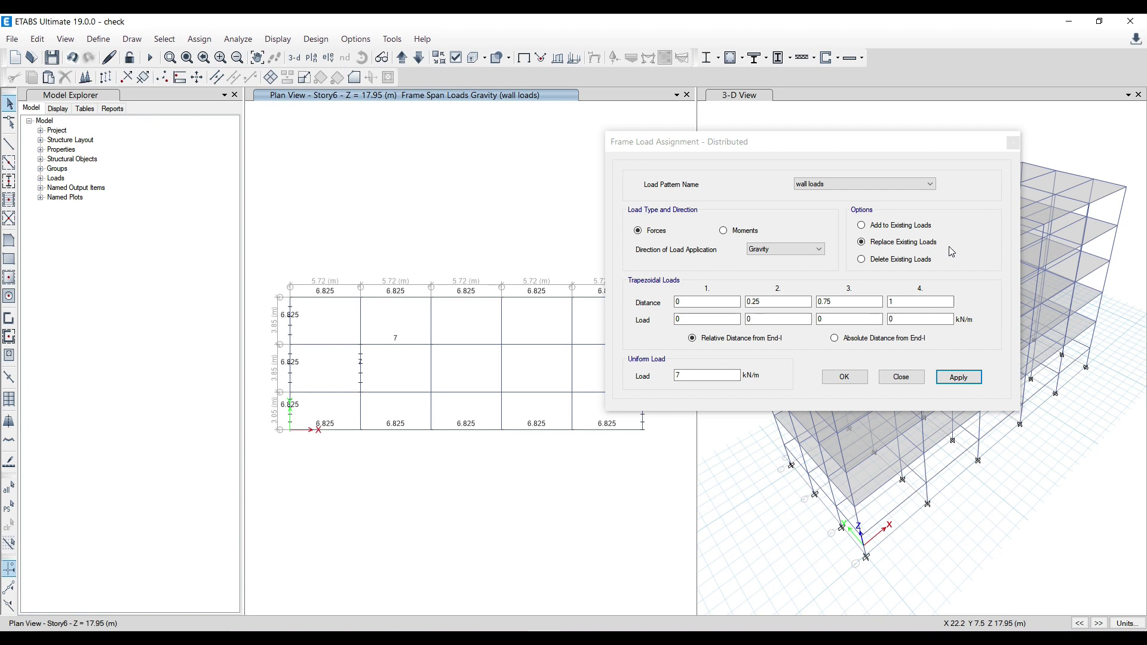
Delete the 7 kN/m wall loads from the two interior Story6 beams.
{"action": "left_click", "coordinate": [402, 344]}
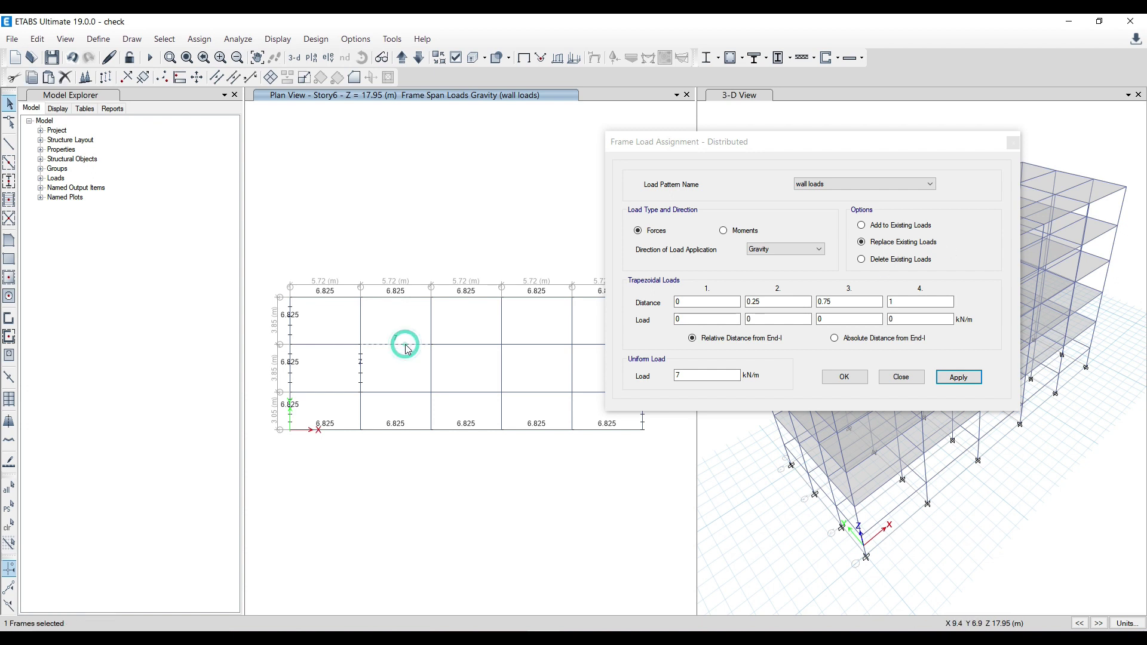
{"action": "left_click", "coordinate": [861, 260]}
{"action": "left_click", "coordinate": [957, 377]}
{"action": "left_click", "coordinate": [360, 364]}
{"action": "left_click", "coordinate": [949, 377]}
Leave the interior beams unselected and close the distributed frame load assignment.
{"action": "left_click", "coordinate": [414, 344]}
{"action": "left_click", "coordinate": [389, 342]}
{"action": "left_click", "coordinate": [397, 344]}
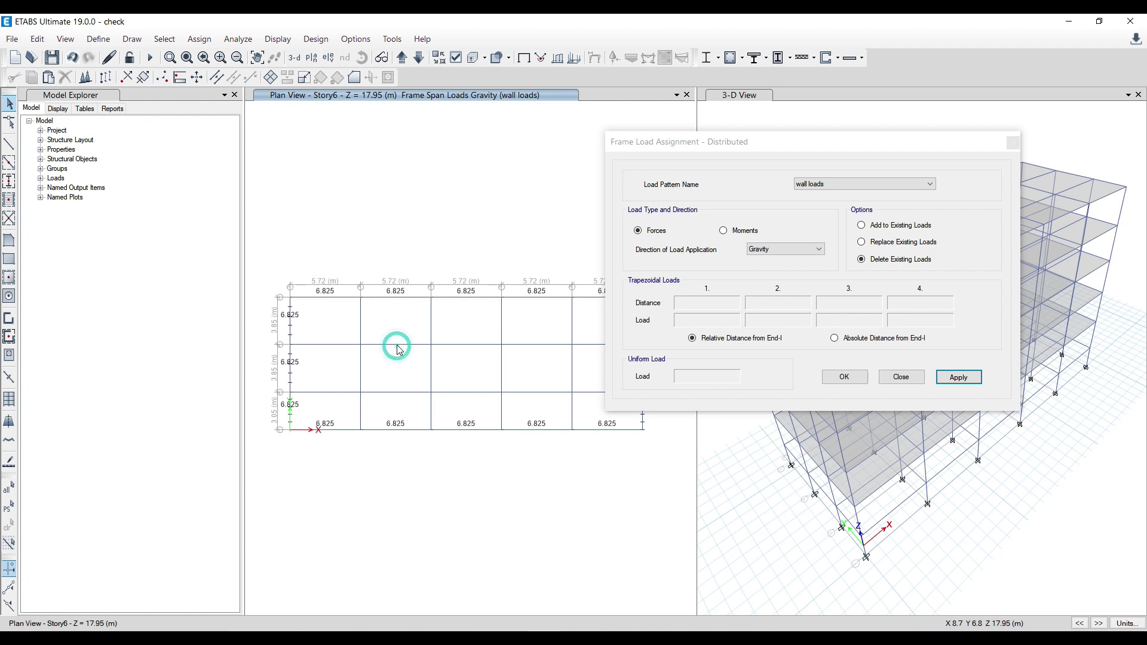
{"action": "left_click_drag", "start_coordinate": [949, 148], "coordinate": [860, 180]}
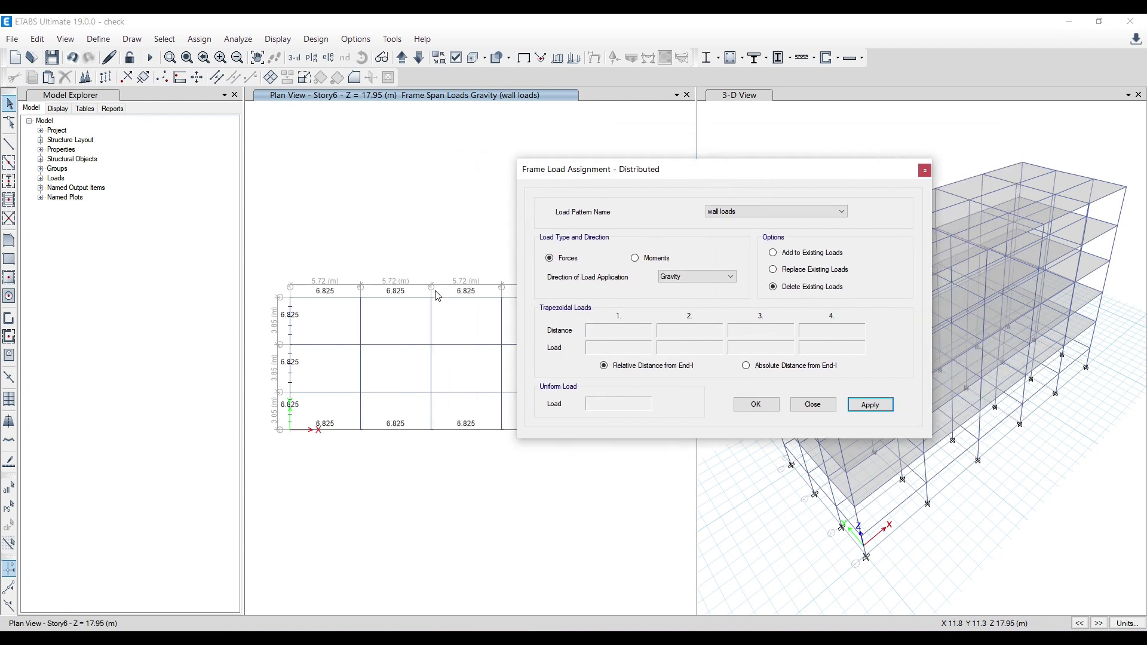
{"action": "left_click", "coordinate": [925, 172]}
{"action": "left_click", "coordinate": [553, 202]}
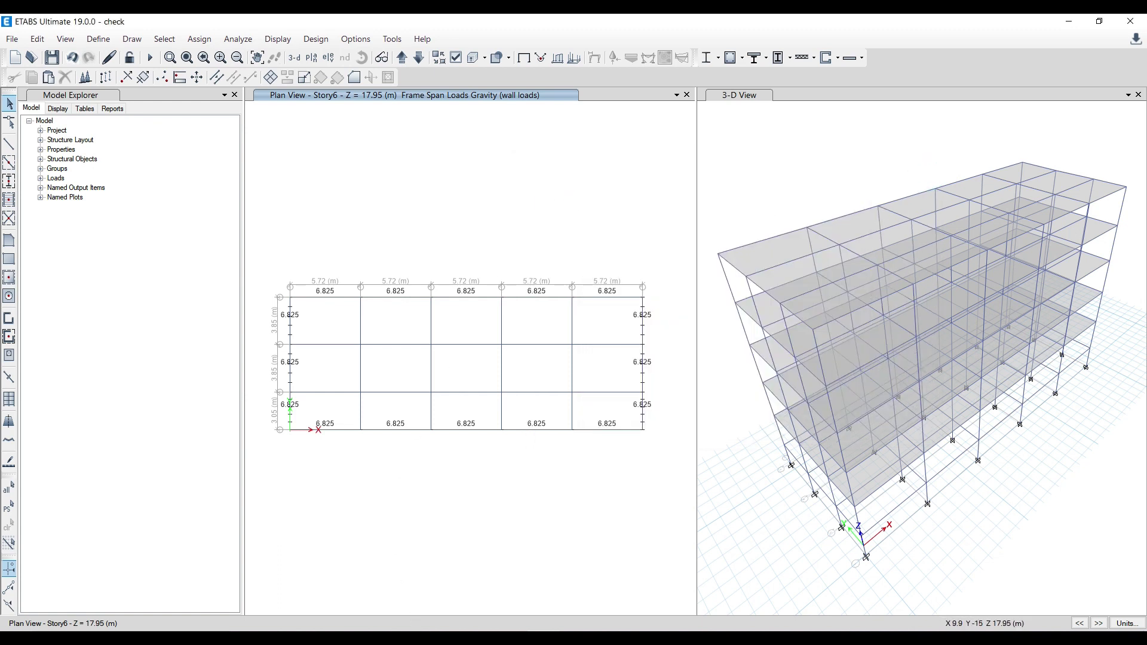
Switch to Chrome and open the [Etabs+SAFE+RCDC+SAP2000] Structural Mastery Course page in the Civilfield Trainers store.
{"action": "mouse_move", "coordinate": [413, 606]}
{"action": "left_click", "coordinate": [476, 596]}
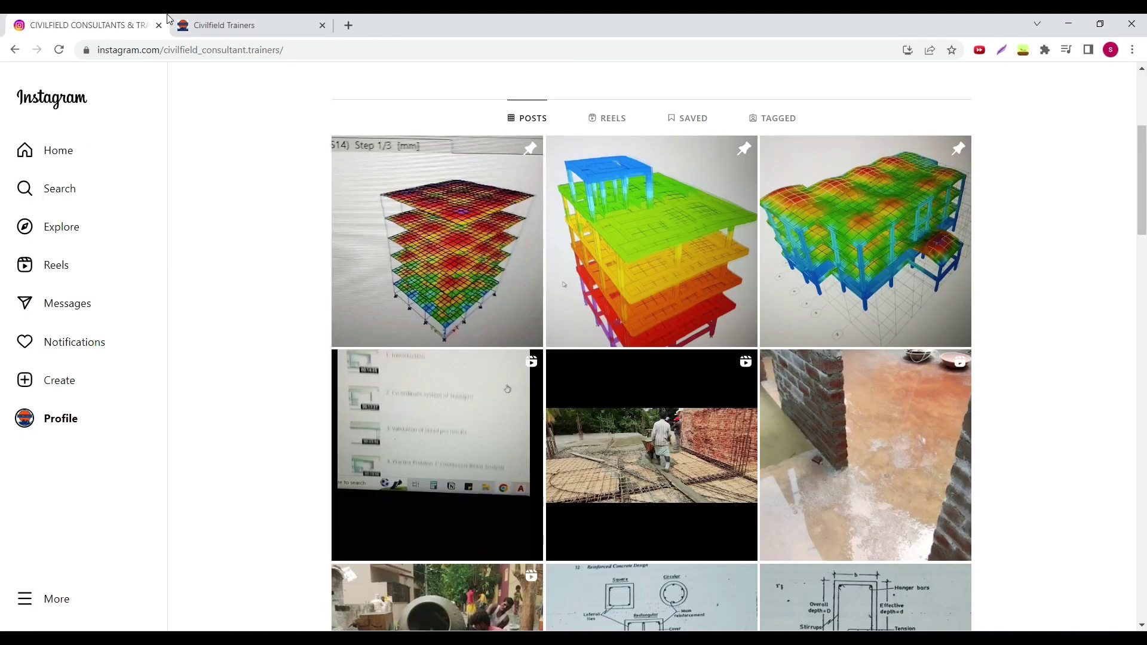
{"action": "left_click", "coordinate": [179, 25]}
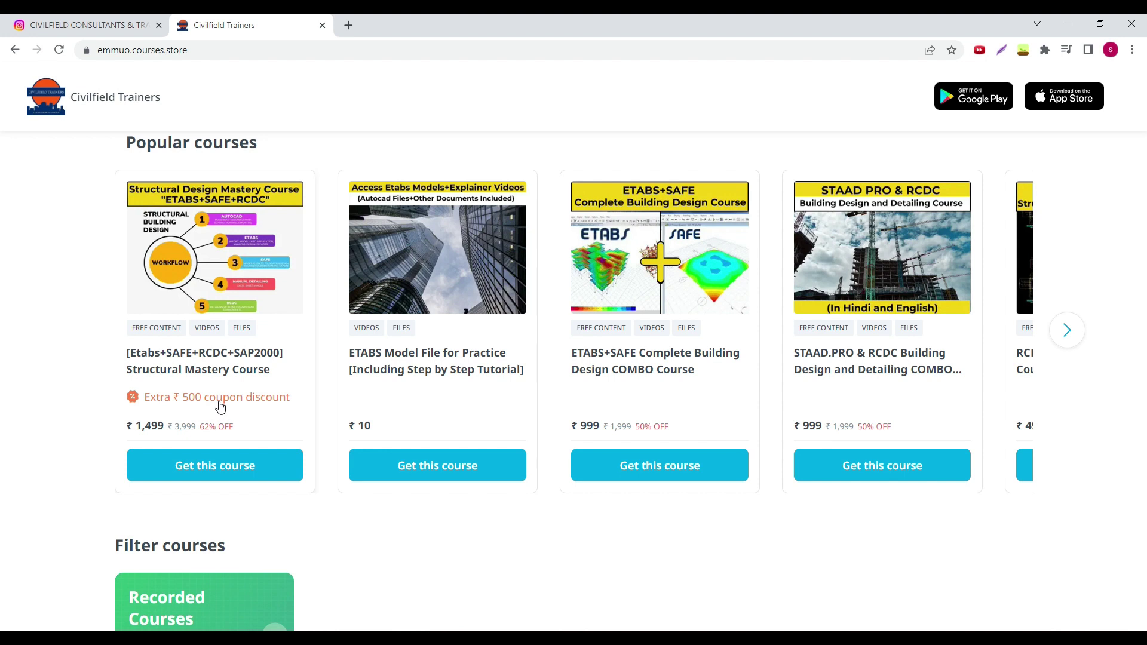
{"action": "left_click", "coordinate": [217, 370]}
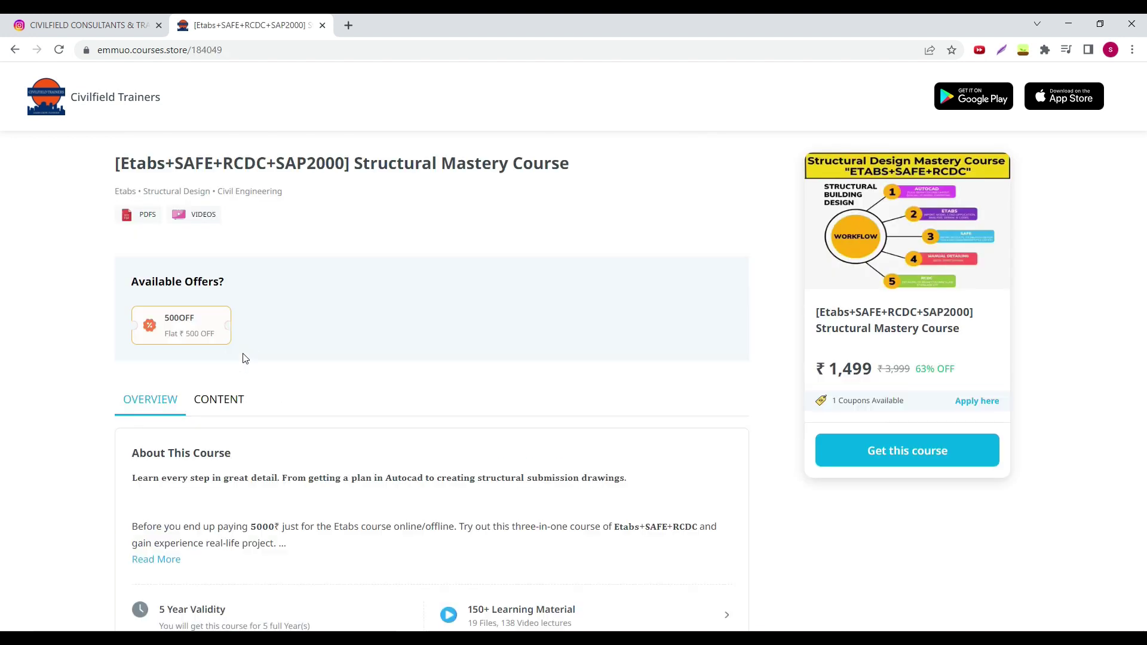
Apply the available 500OFF coupon to the Structural Mastery Course and dismiss the confirmation.
{"action": "left_click", "coordinate": [972, 401]}
{"action": "left_click", "coordinate": [741, 418]}
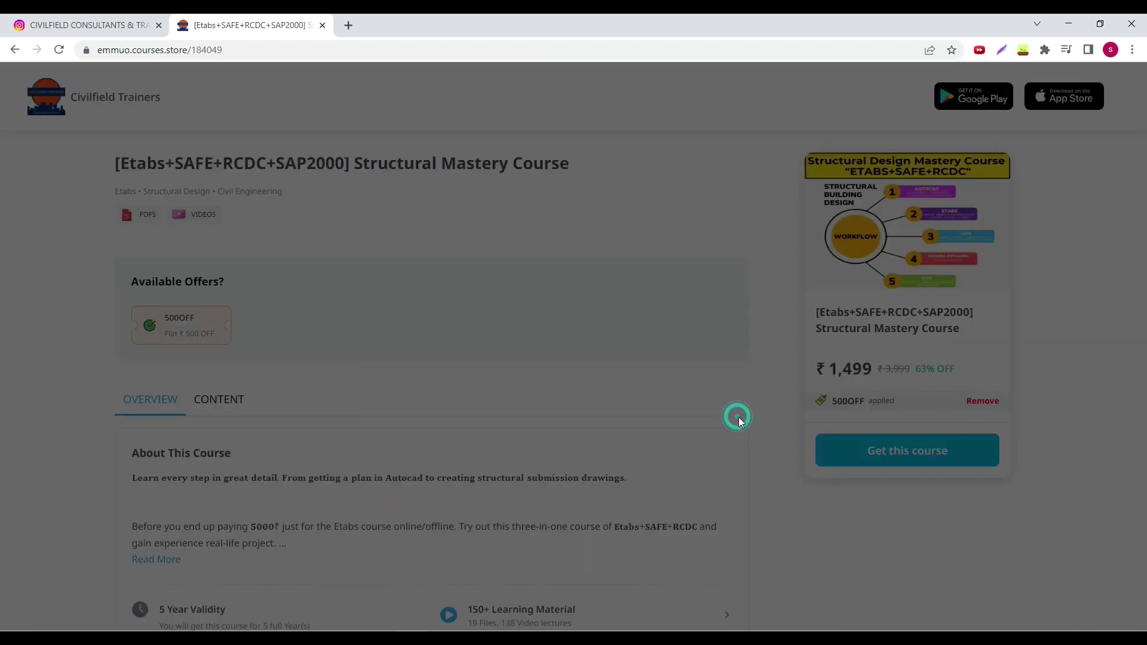
{"action": "left_click", "coordinate": [553, 439]}
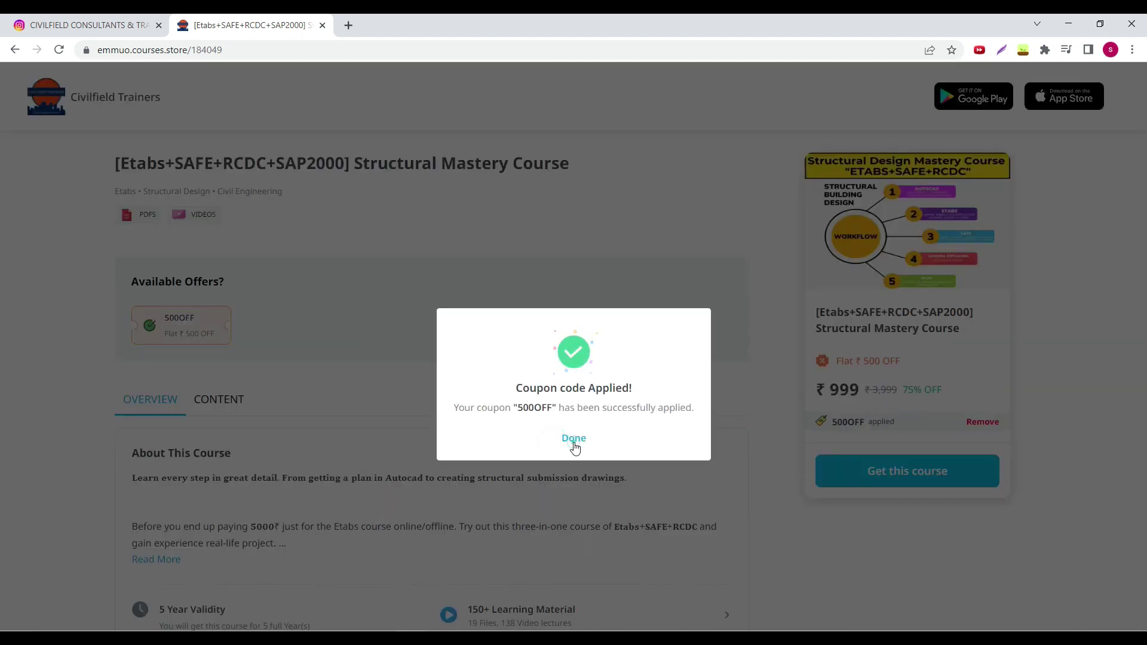
Return to the store's home page and browse through the popular courses.
{"action": "left_click", "coordinate": [83, 97]}
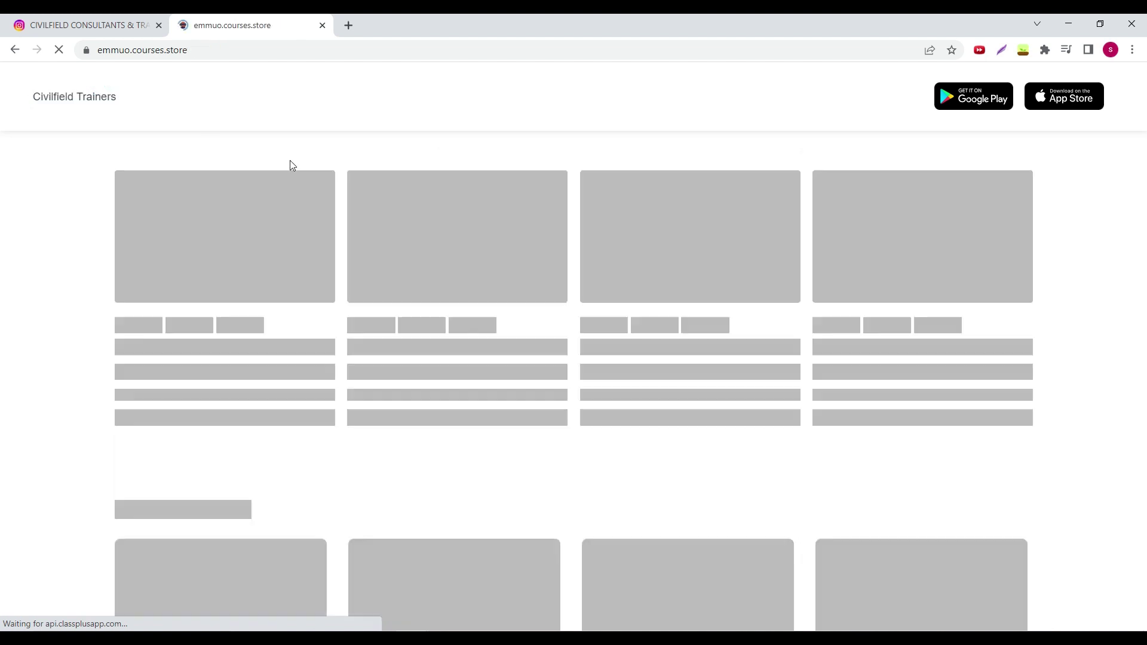
{"action": "scroll", "coordinate": [436, 274], "scroll_direction": "down", "scroll_amount": 3}
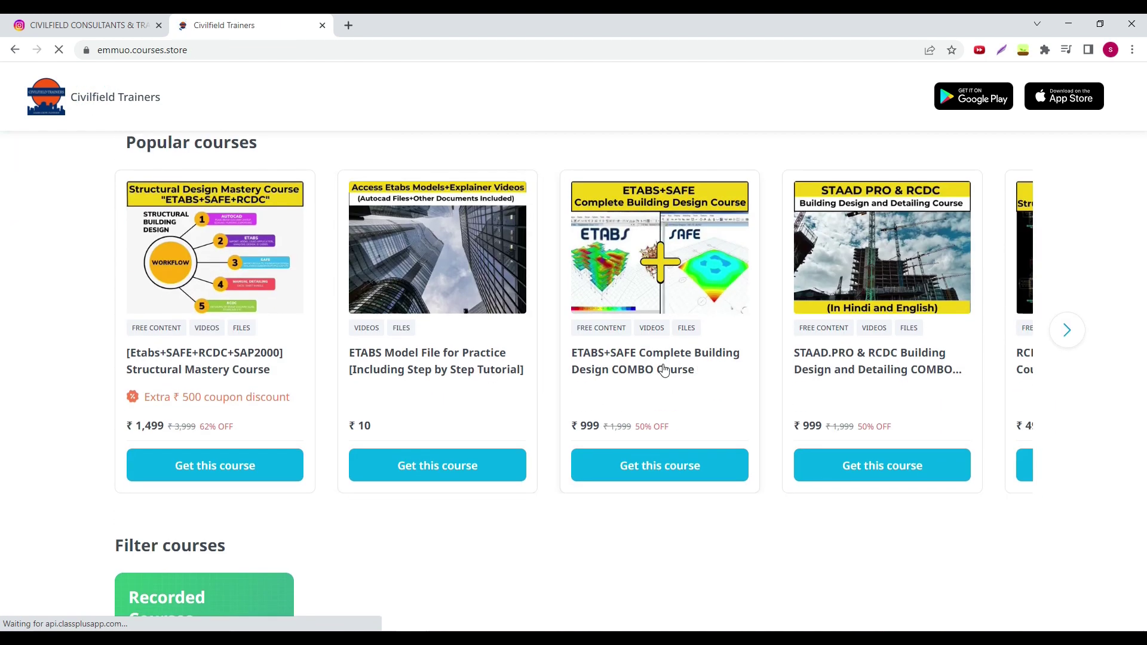
{"action": "left_click", "coordinate": [1067, 336]}
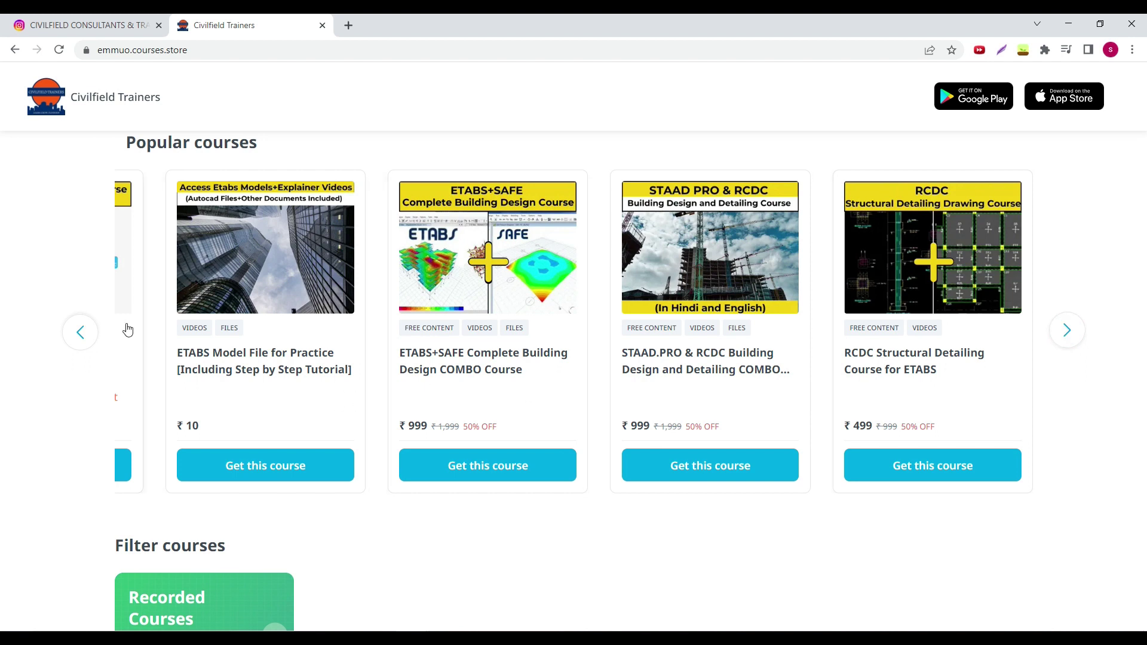
{"action": "left_click", "coordinate": [82, 333]}
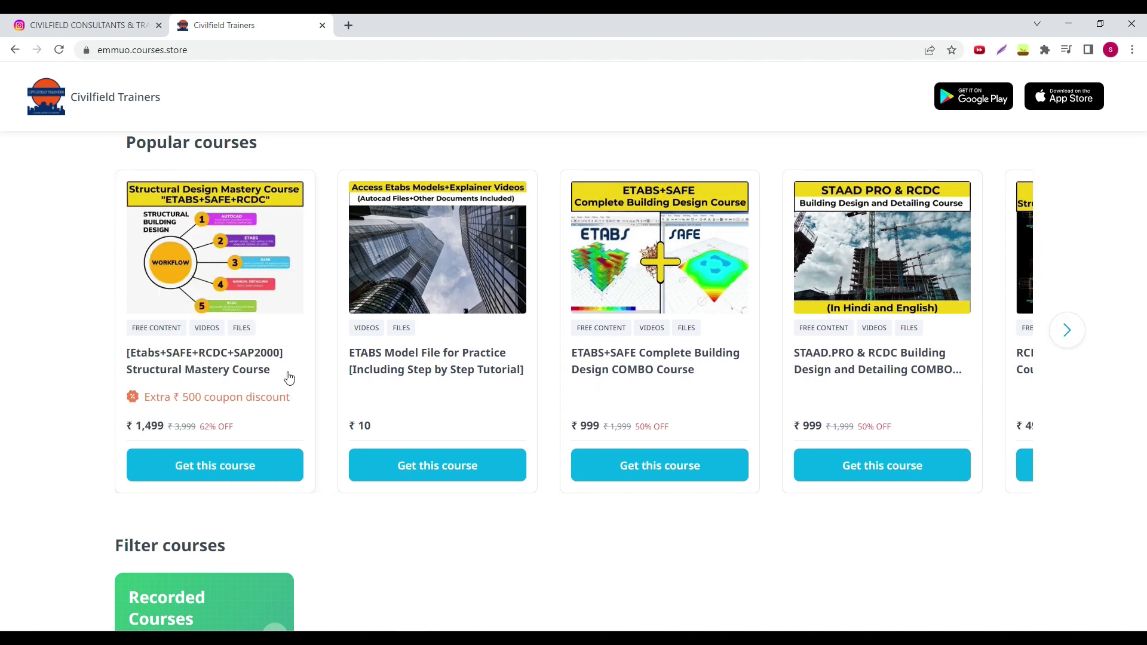
Open the STAAD.PRO & RCDC combo course and show the contents of its complete English course folder.
{"action": "left_click", "coordinate": [879, 368]}
{"action": "scroll", "coordinate": [70, 341], "scroll_direction": "down", "scroll_amount": 2}
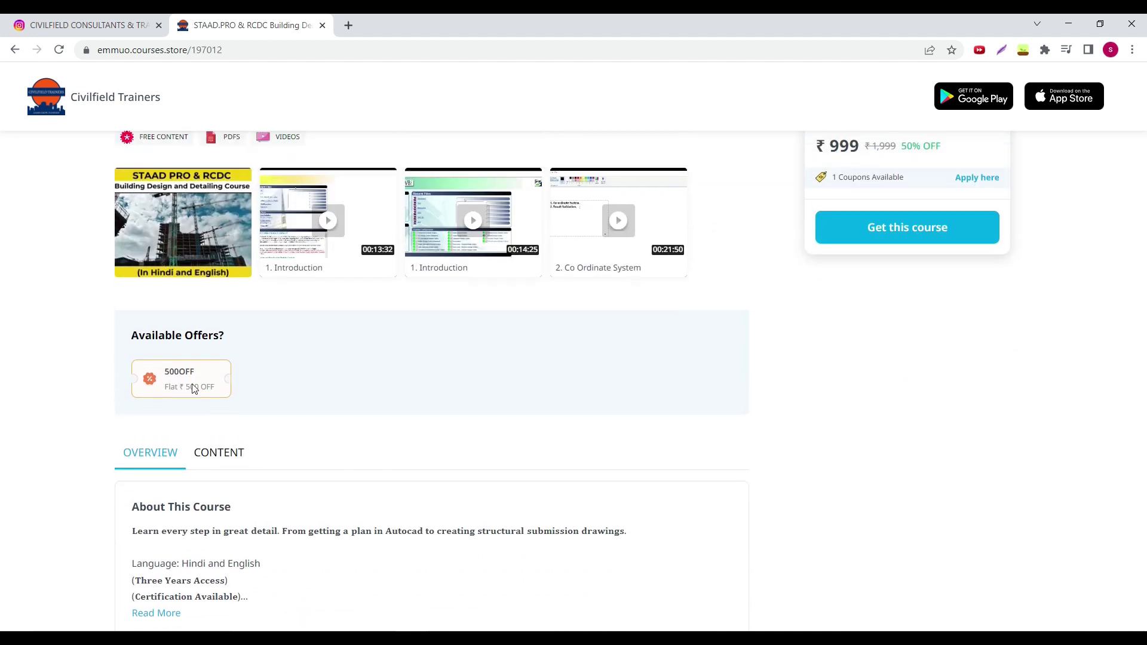
{"action": "left_click", "coordinate": [222, 482]}
{"action": "scroll", "coordinate": [77, 379], "scroll_direction": "down", "scroll_amount": 7}
{"action": "left_click", "coordinate": [325, 241]}
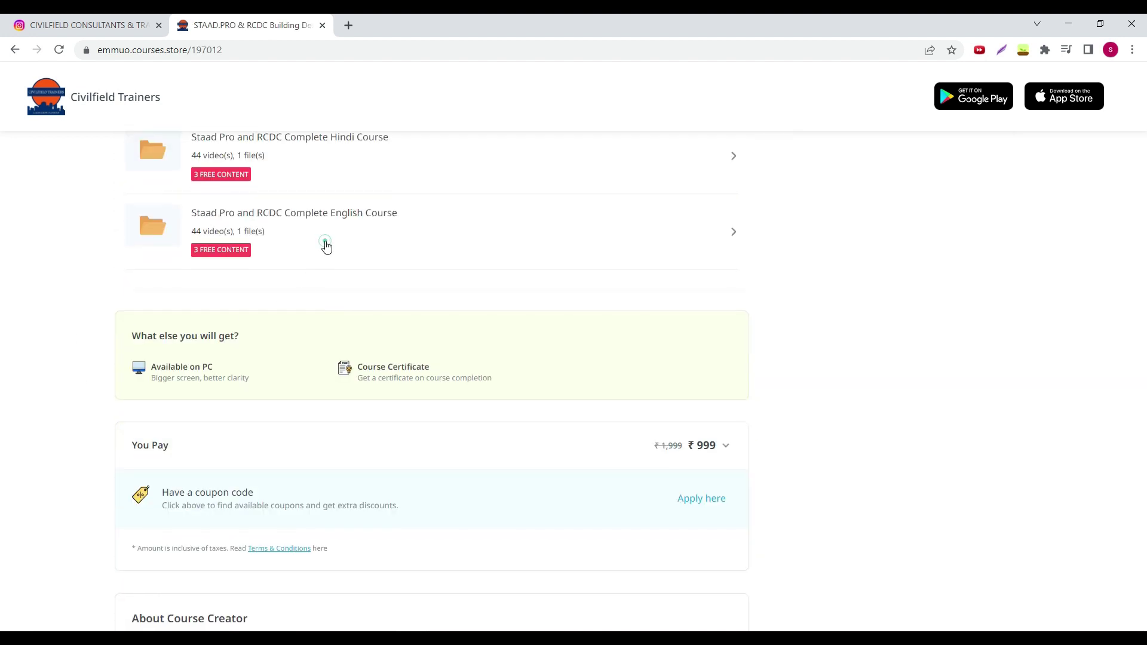
Examine the full lesson list of the English STAAD Pro and RCDC course, down to the footing design lesson.
{"action": "scroll", "coordinate": [304, 350], "scroll_direction": "up", "scroll_amount": 2}
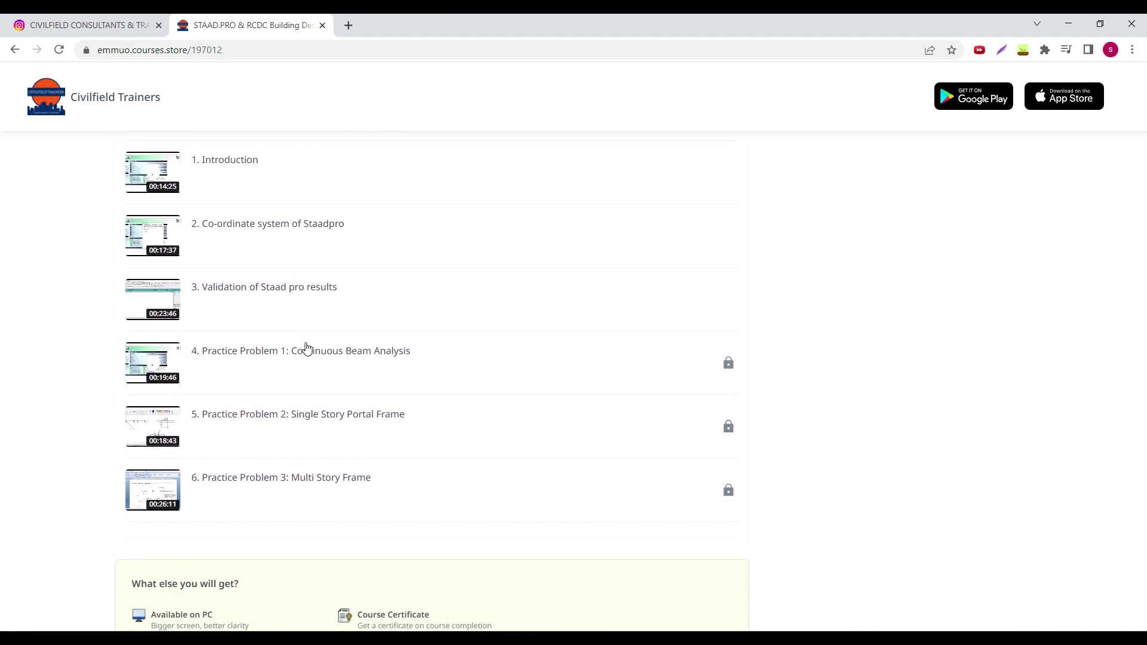
{"action": "scroll", "coordinate": [265, 374], "scroll_direction": "down", "scroll_amount": 7}
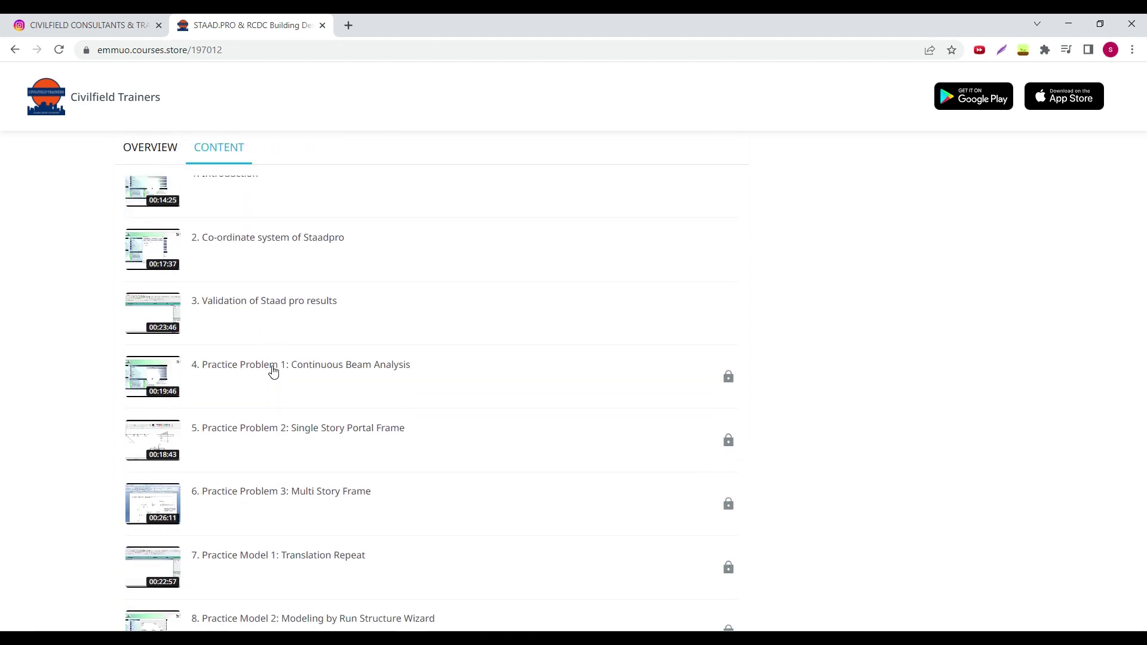
{"action": "scroll", "coordinate": [381, 388], "scroll_direction": "down", "scroll_amount": 15}
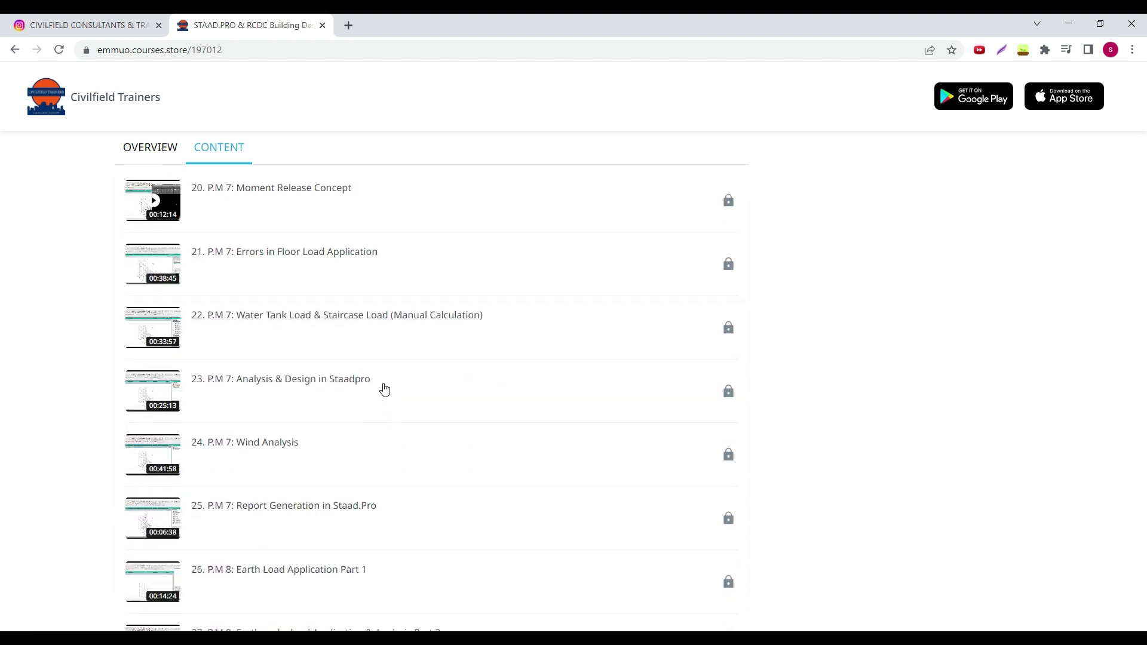
{"action": "scroll", "coordinate": [383, 389], "scroll_direction": "down", "scroll_amount": 11}
{"action": "scroll", "coordinate": [354, 379], "scroll_direction": "down", "scroll_amount": 6}
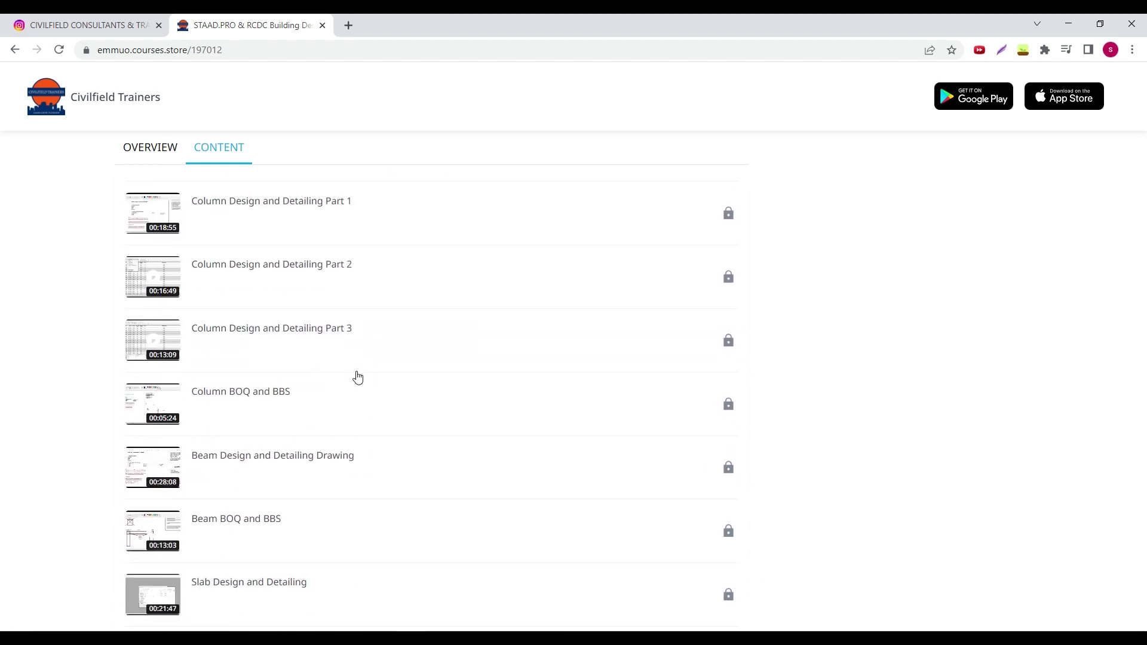
{"action": "scroll", "coordinate": [376, 361], "scroll_direction": "down", "scroll_amount": 6}
{"action": "scroll", "coordinate": [328, 349], "scroll_direction": "up", "scroll_amount": 7}
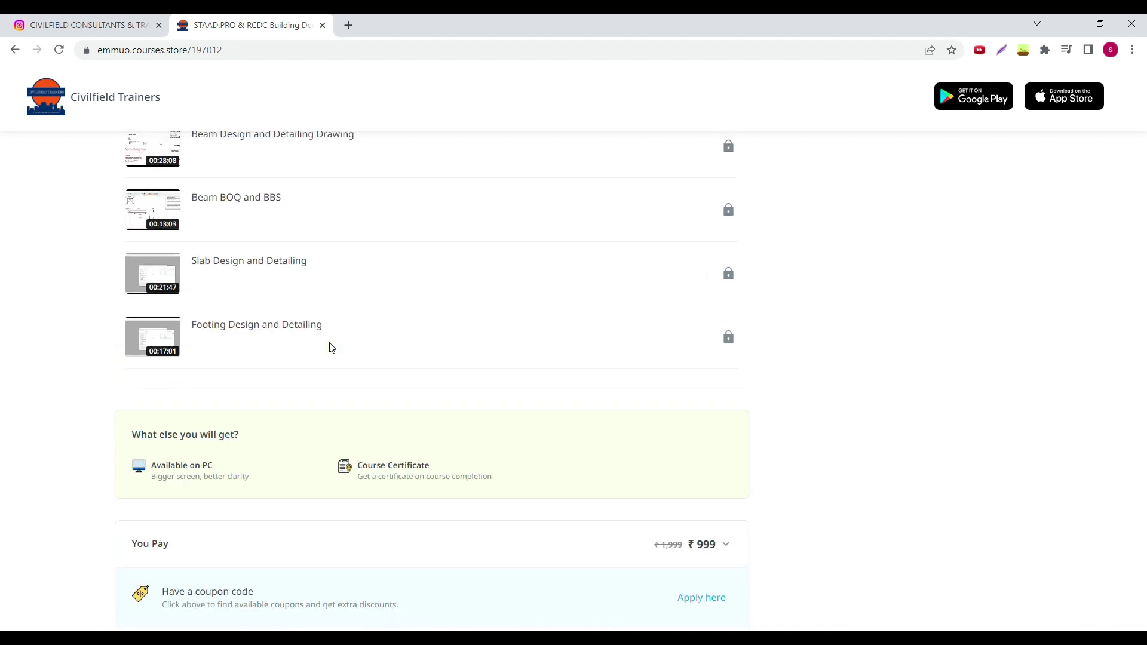
{"action": "scroll", "coordinate": [403, 320], "scroll_direction": "up", "scroll_amount": 2}
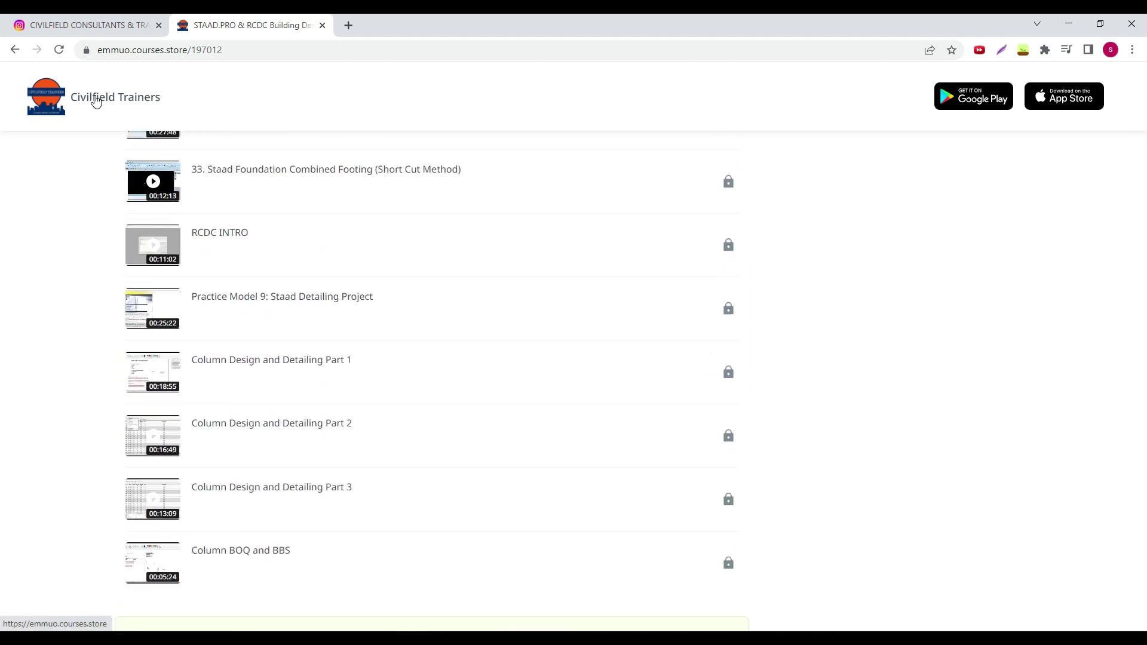
Reopen the STAAD.PRO & RCDC course from the store's home page, try to apply its 500OFF coupon and close the coupon window.
{"action": "left_click", "coordinate": [95, 97]}
{"action": "scroll", "coordinate": [773, 361], "scroll_direction": "down", "scroll_amount": 5}
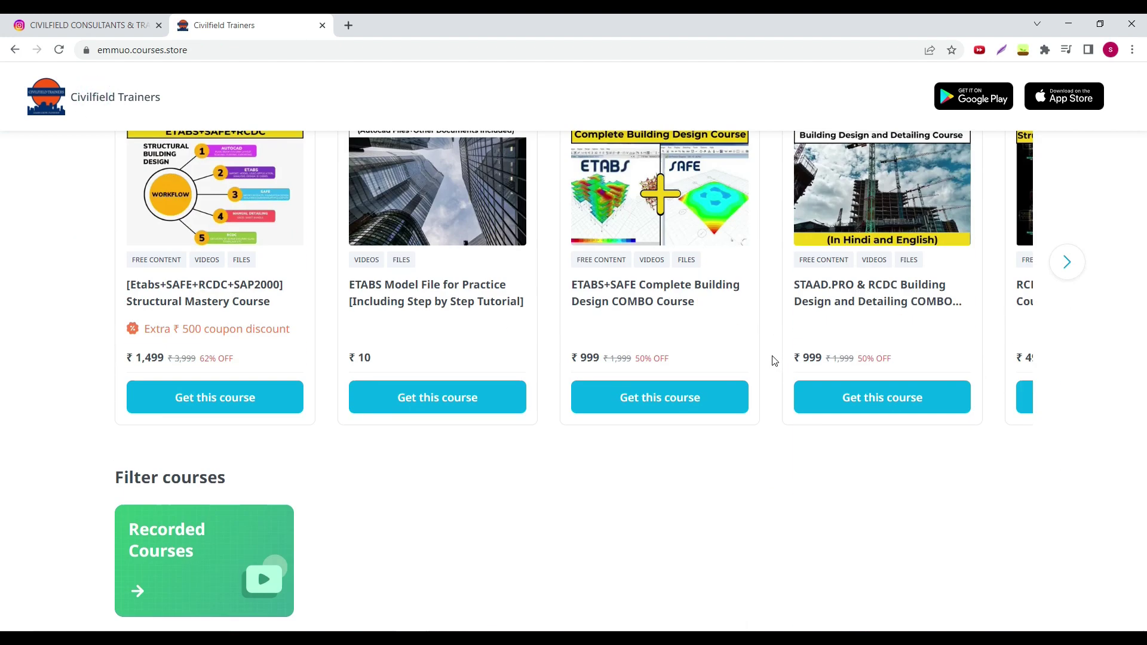
{"action": "left_click", "coordinate": [863, 300]}
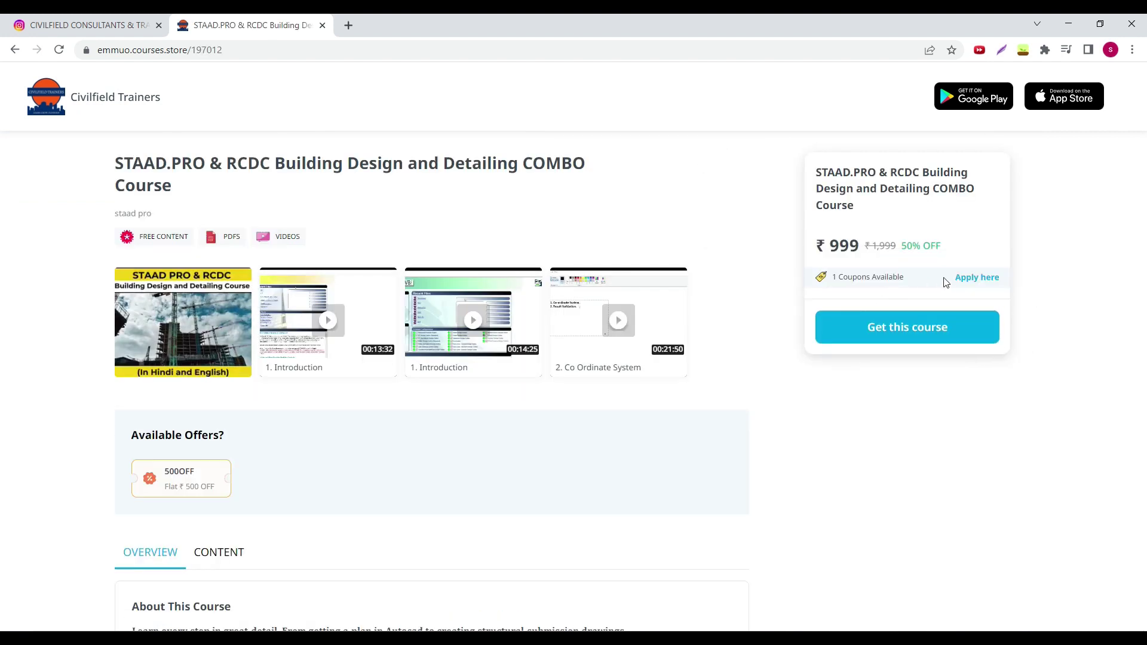
{"action": "left_click", "coordinate": [963, 277]}
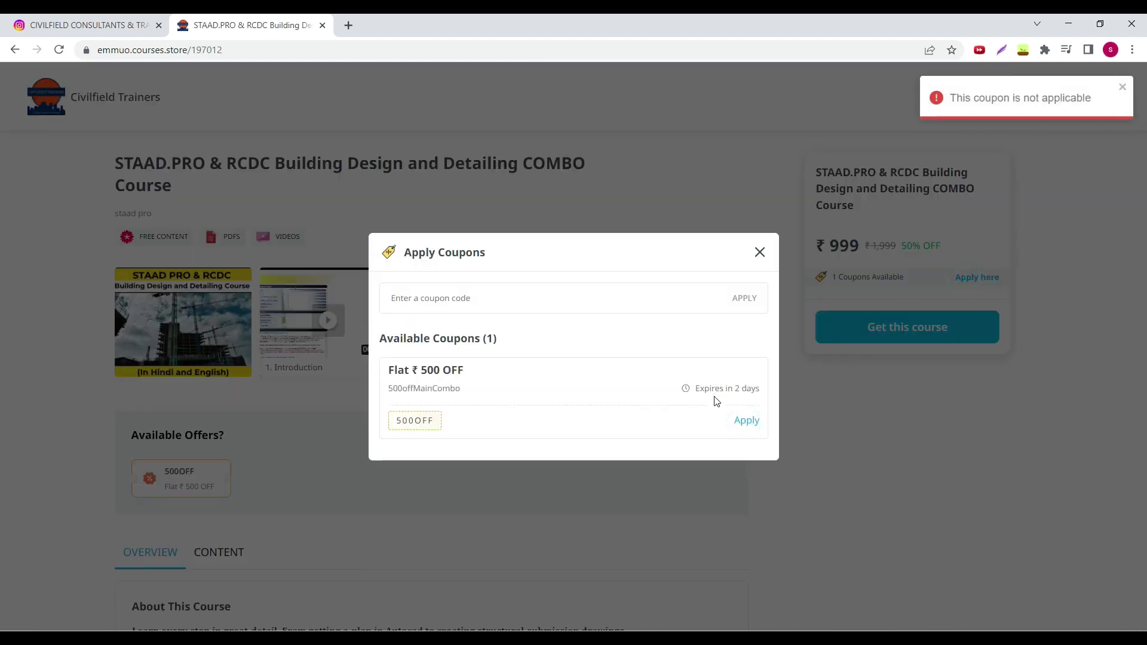
{"action": "left_click", "coordinate": [759, 254]}
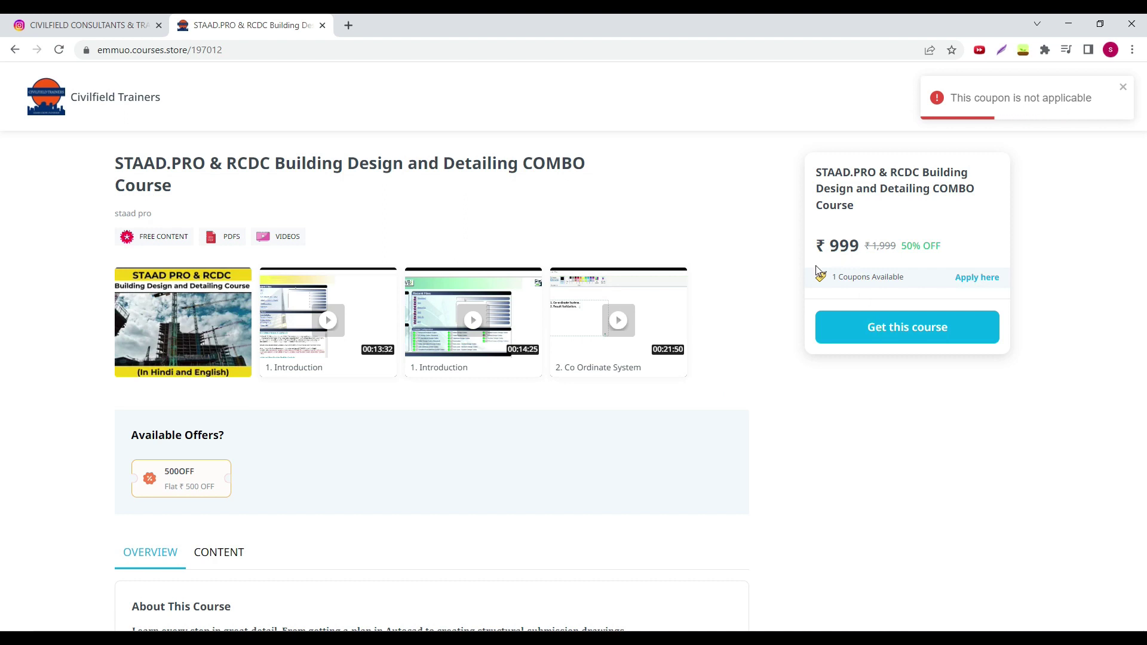
Go back to the store's course overview and look briefly at the Instagram page before returning to the popular courses.
{"action": "left_click", "coordinate": [125, 99]}
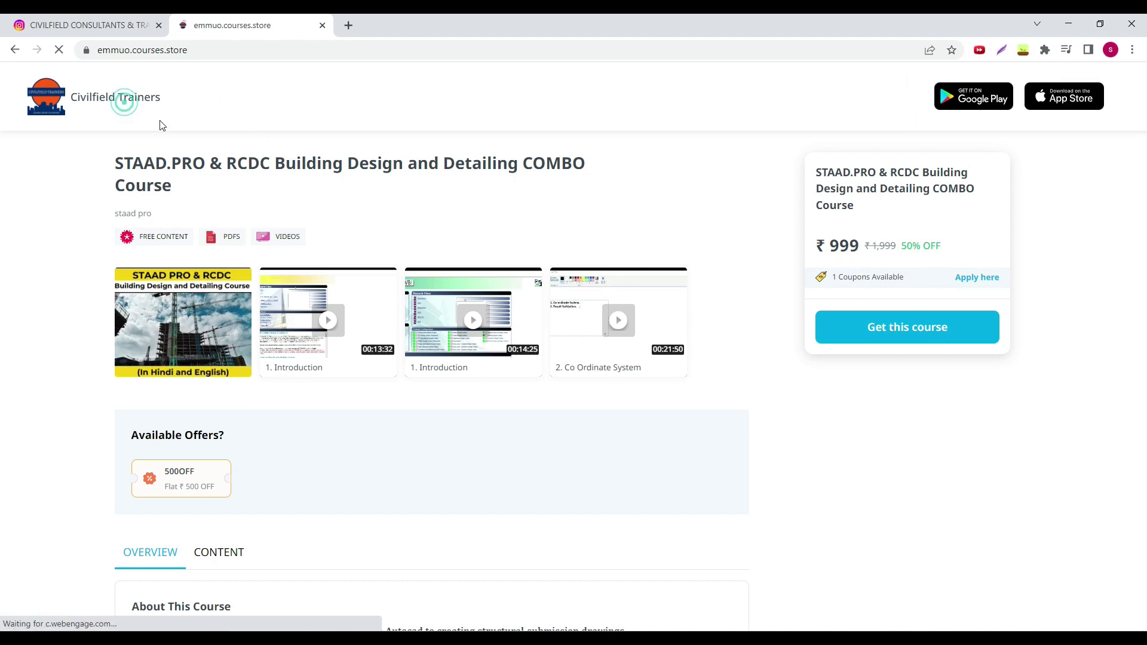
{"action": "scroll", "coordinate": [60, 353], "scroll_direction": "down", "scroll_amount": 2}
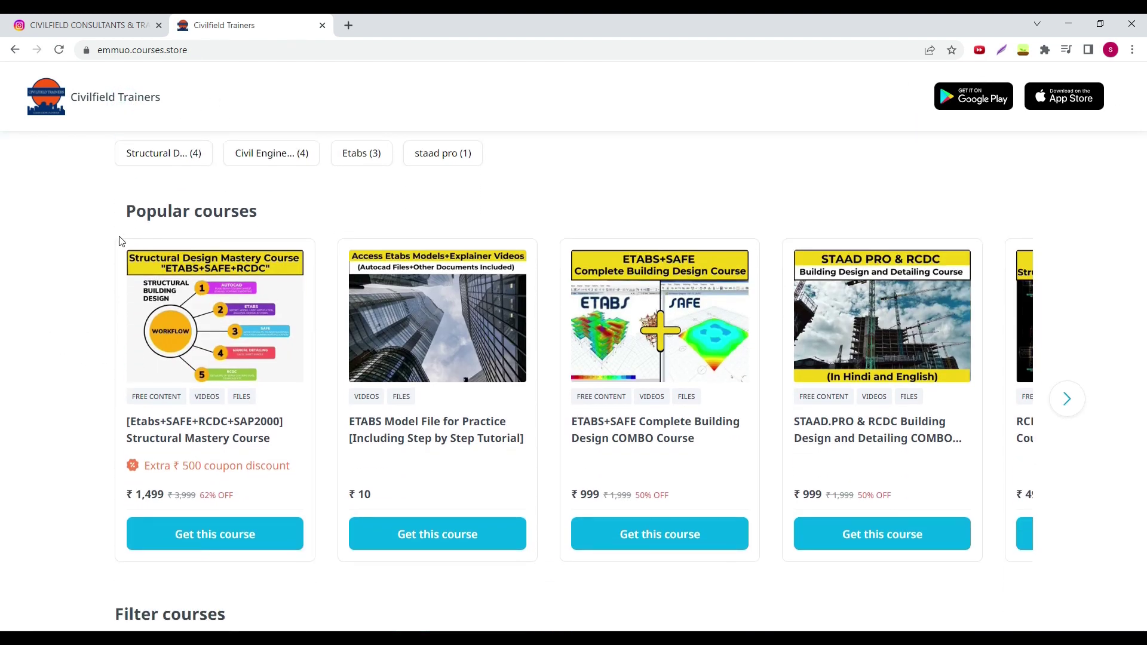
{"action": "left_click", "coordinate": [107, 28]}
{"action": "left_click", "coordinate": [192, 28]}
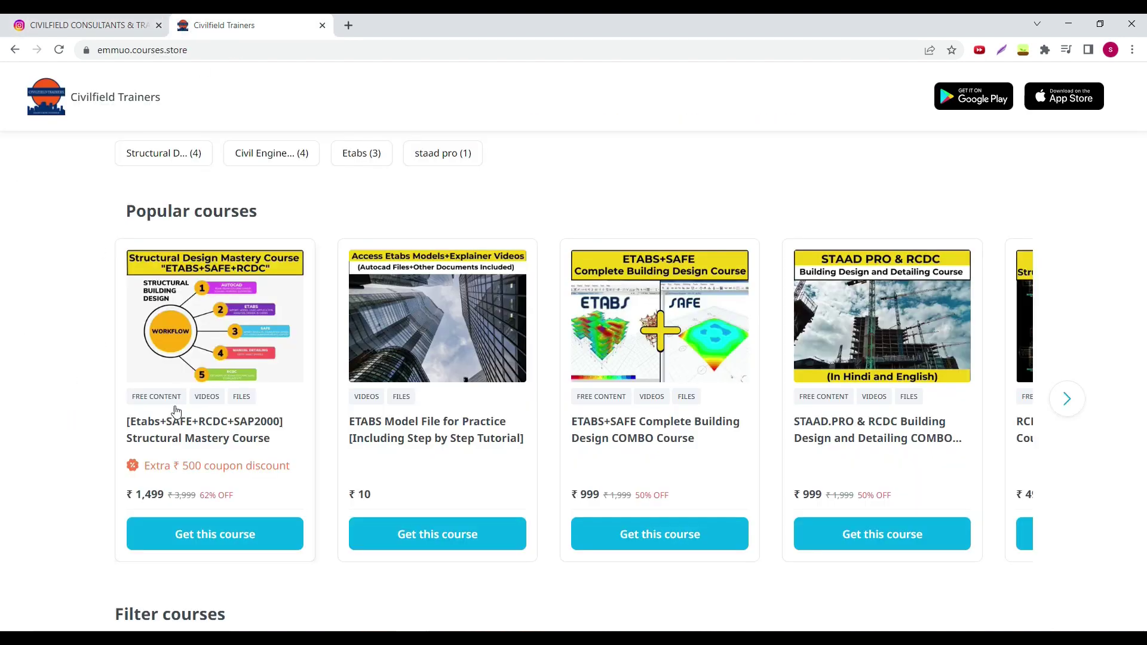